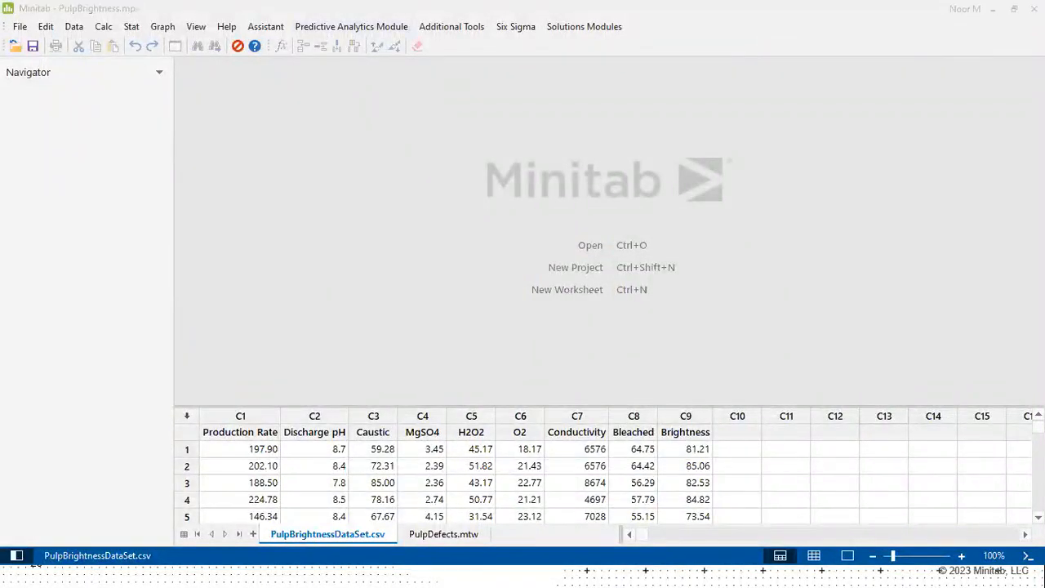
pyautogui.click(374, 27)
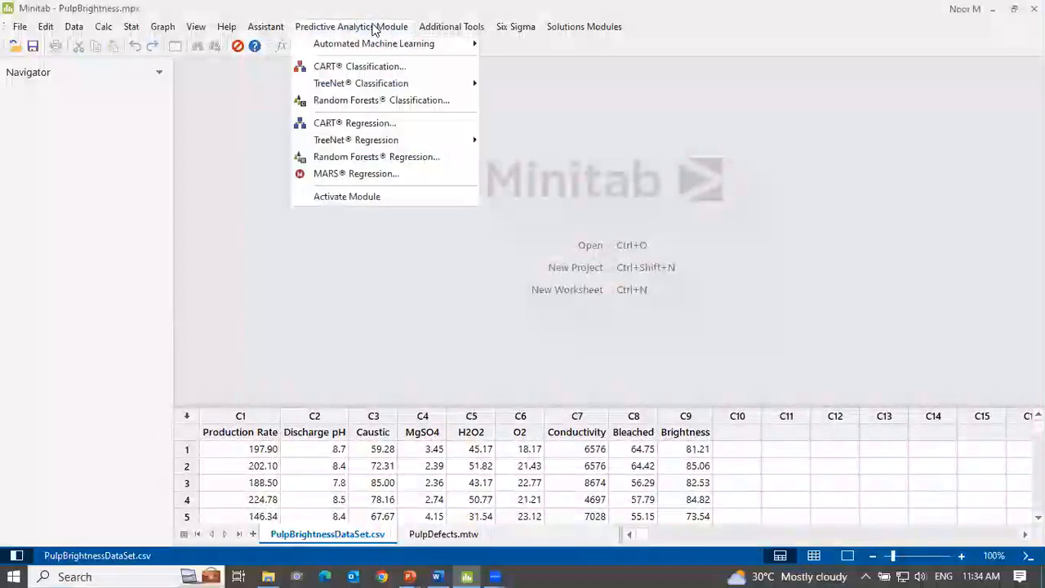
pyautogui.click(199, 92)
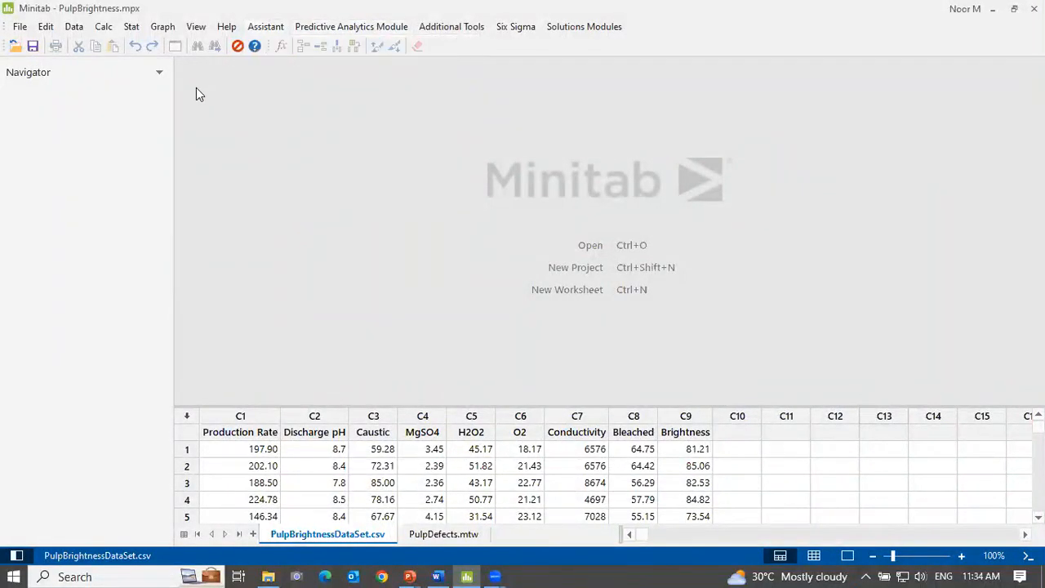
pyautogui.click(132, 26)
pyautogui.moveTo(183, 169)
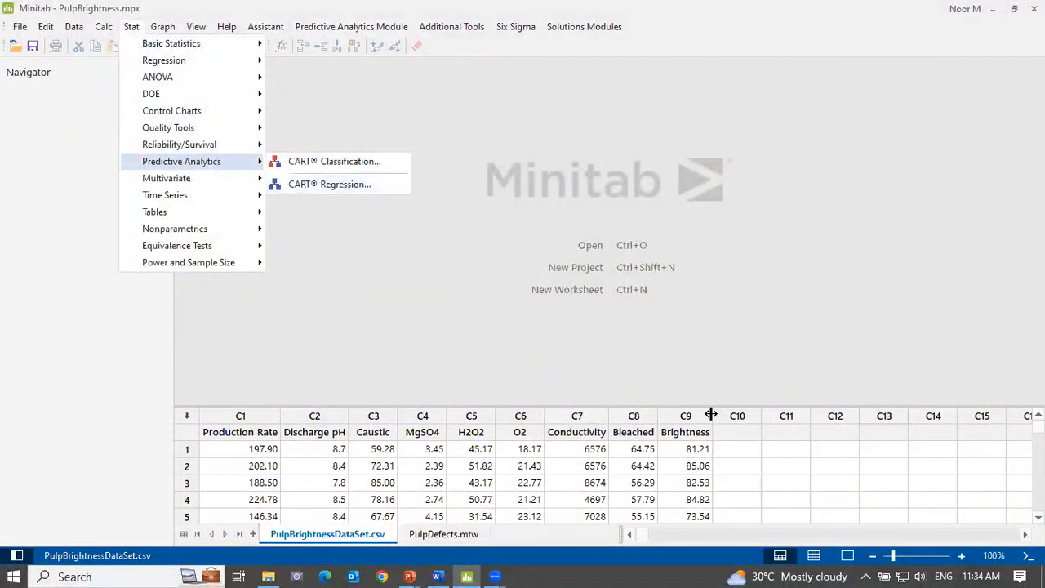
pyautogui.click(711, 415)
# - Show only the worksheet at 120% zoom and review the Brightness, Production Rate and Bleached columns
pyautogui.click(814, 555)
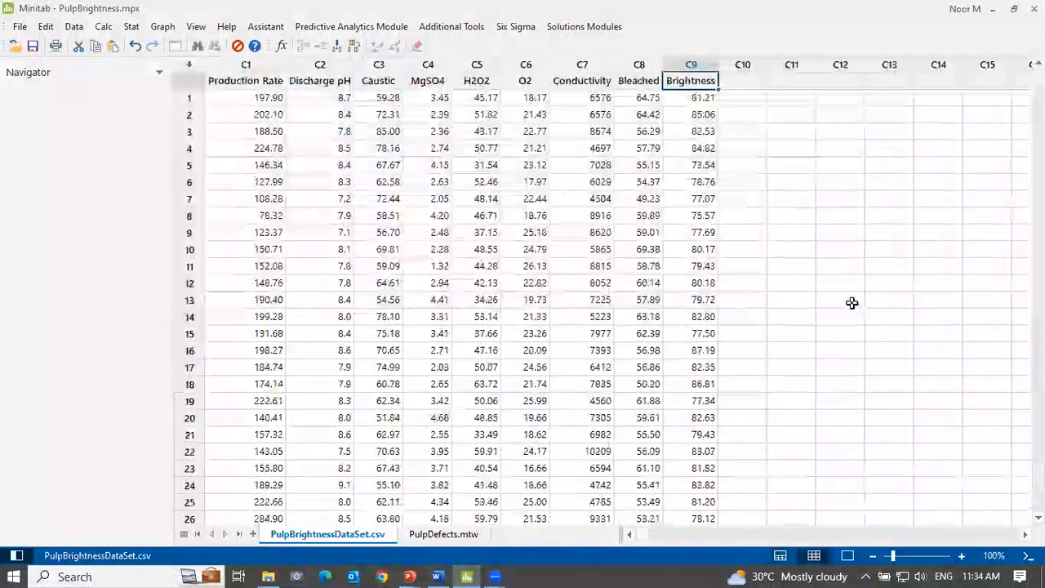
pyautogui.keyDown('ctrl'); pyautogui.scroll(2, 851, 280); pyautogui.keyUp('ctrl')
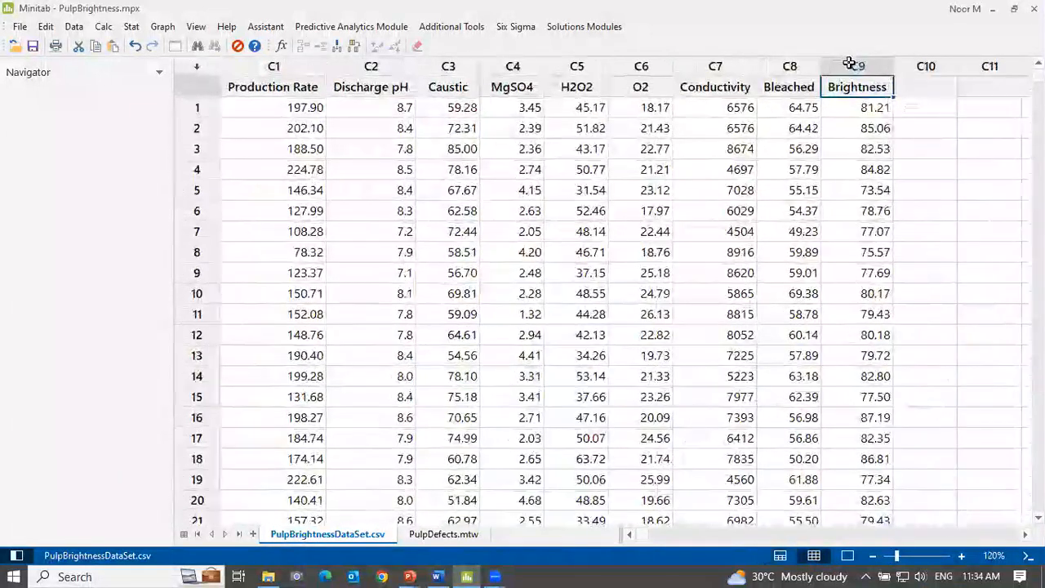
pyautogui.click(849, 64)
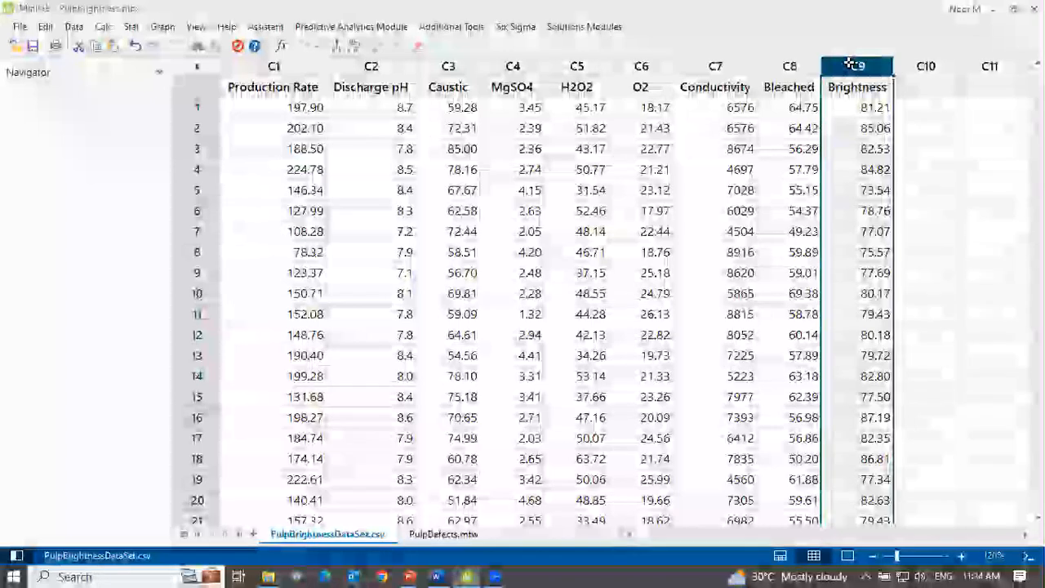
pyautogui.click(280, 67)
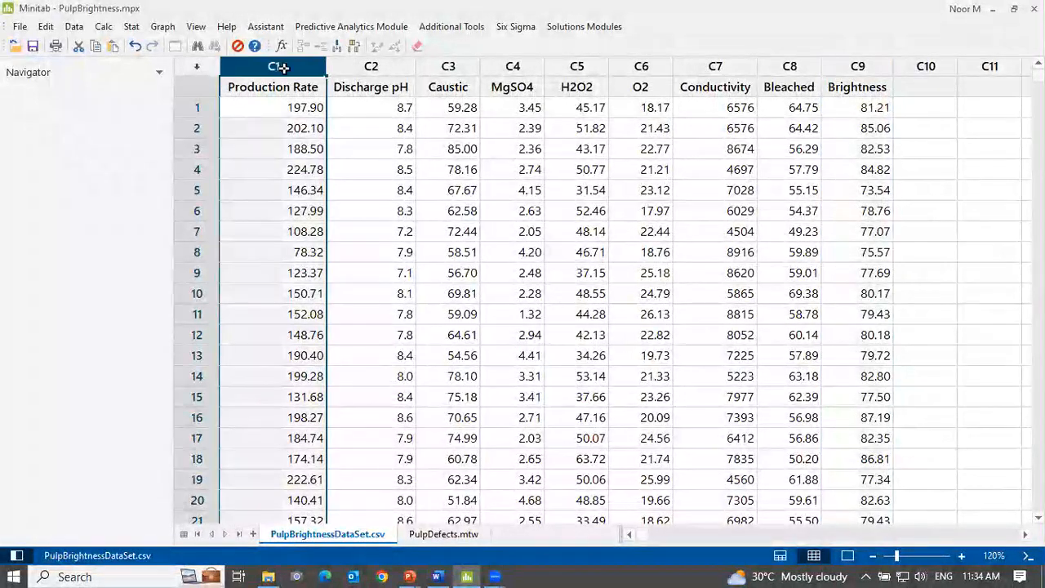
pyautogui.click(782, 66)
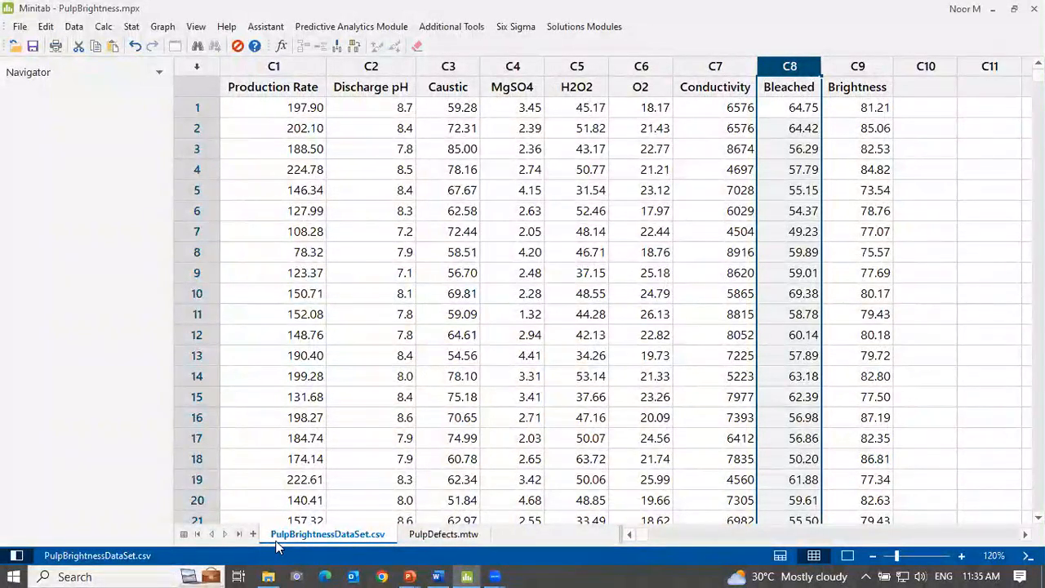
# - Display the worksheet information for PulpBrightnessDataSet.csv in the output
pyautogui.rightClick(282, 535)
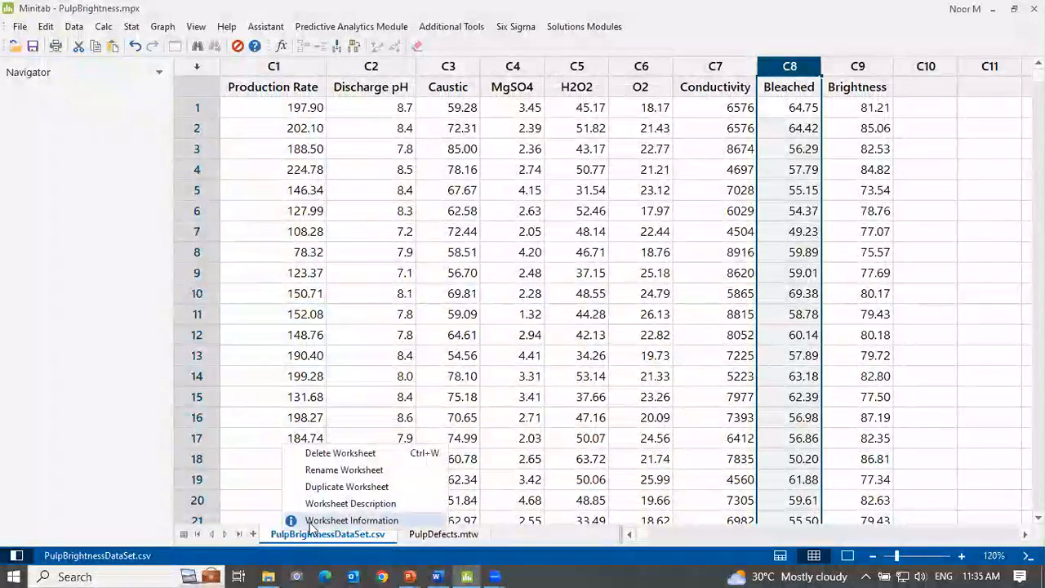
pyautogui.click(310, 522)
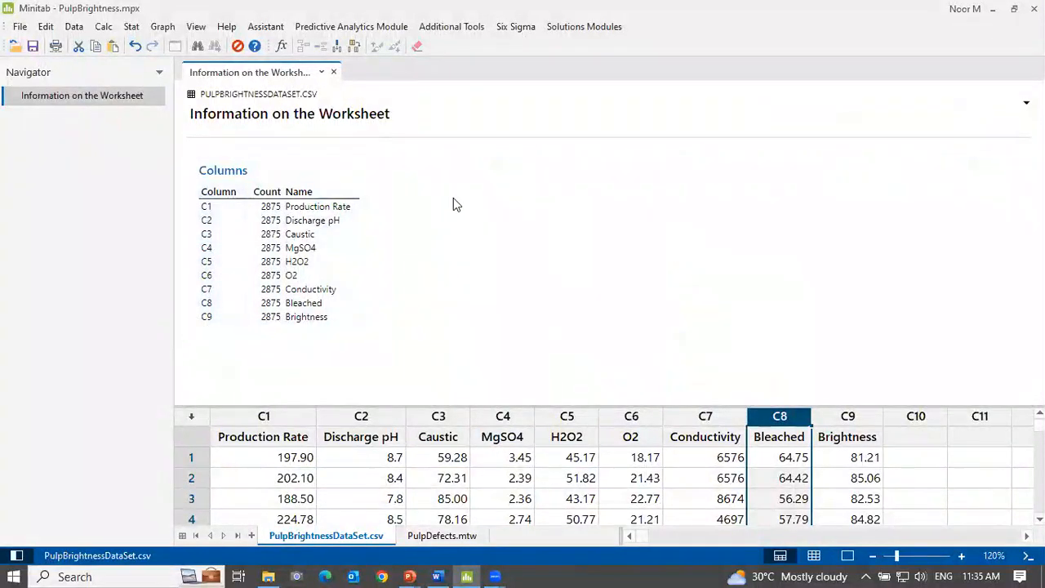
pyautogui.click(397, 142)
# - Run a CART Regression with Brightness as the response and Production Rate through Bleached as continuous predictors
pyautogui.click(139, 28)
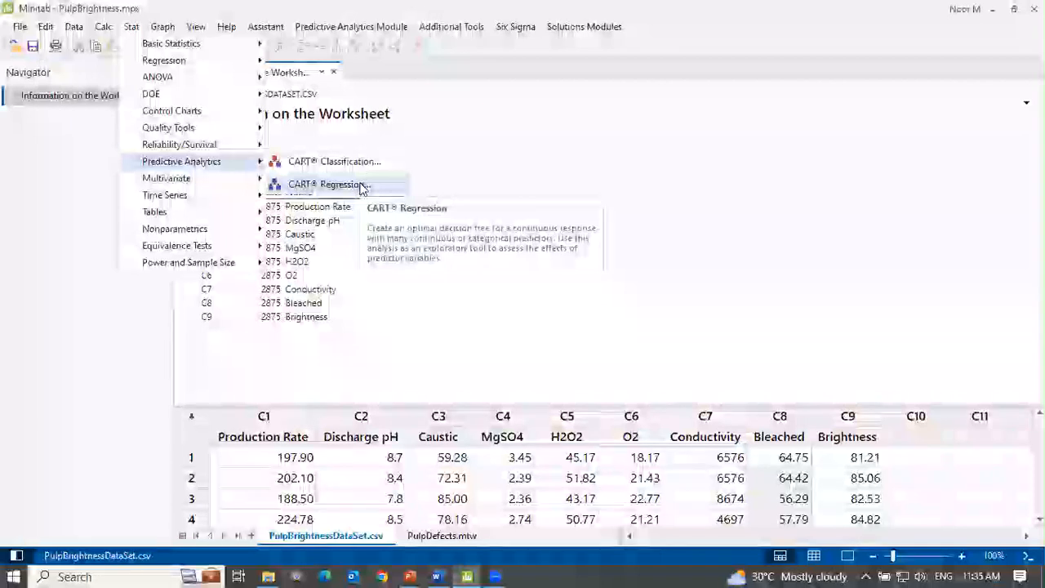
pyautogui.click(362, 187)
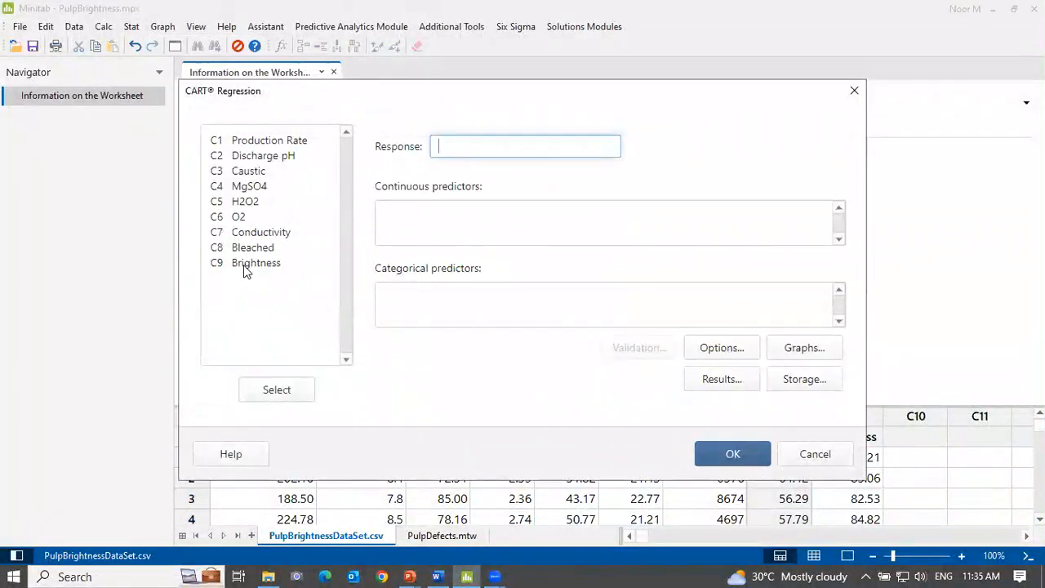
pyautogui.doubleClick(245, 271)
pyautogui.moveTo(263, 145); pyautogui.dragTo(256, 261)
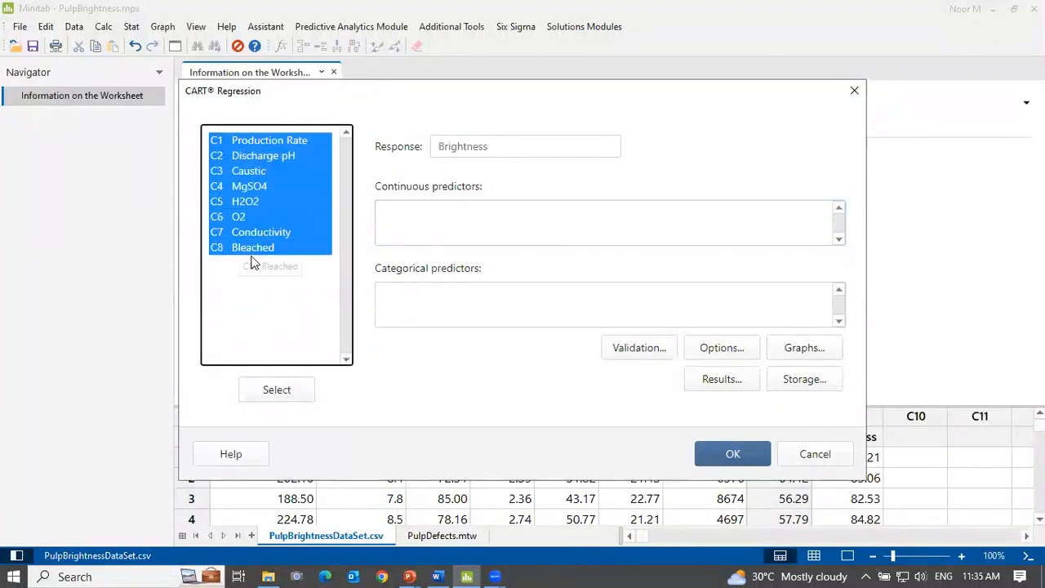
pyautogui.click(276, 391)
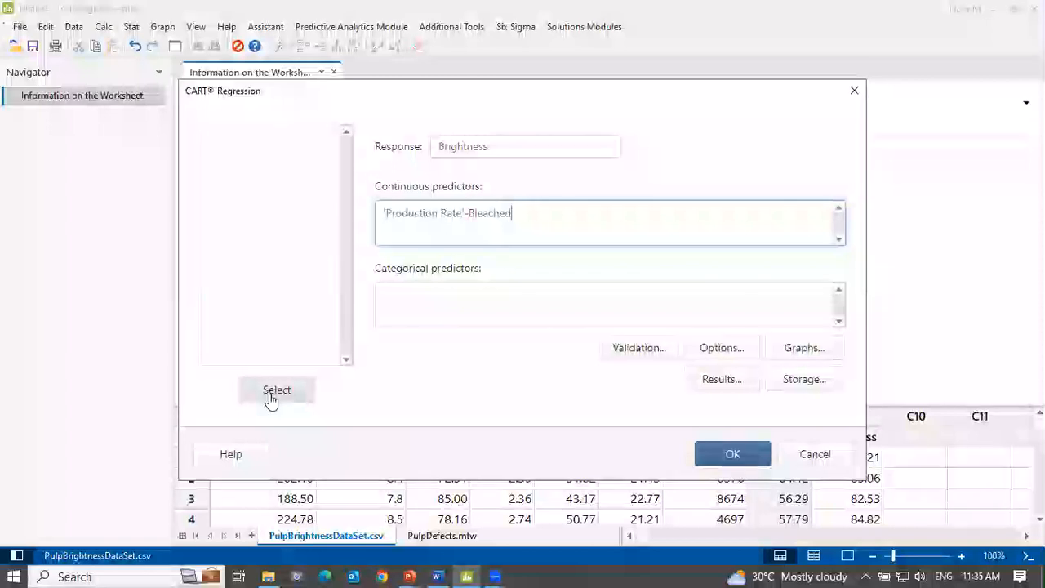
pyautogui.click(743, 459)
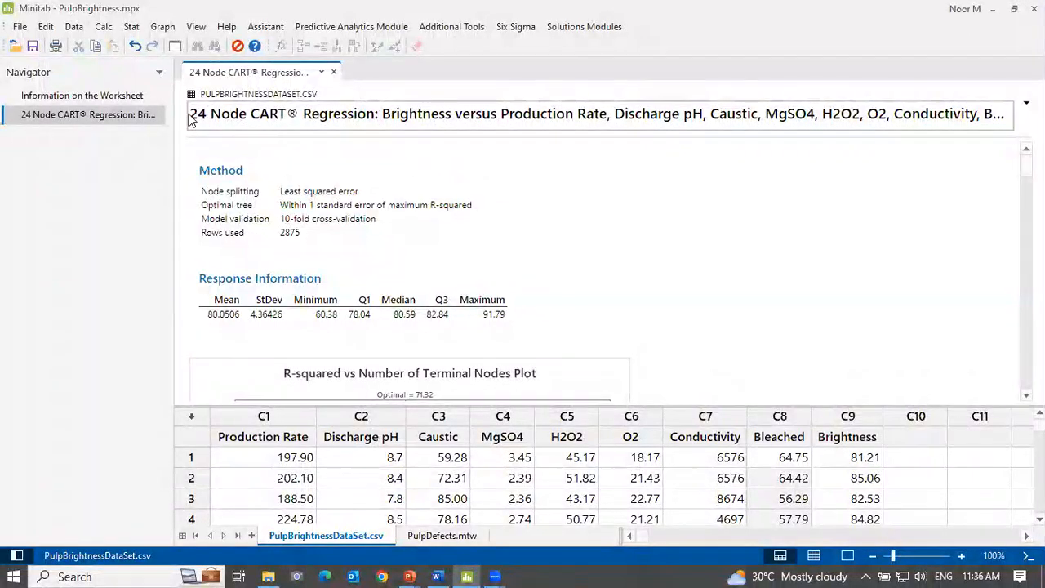
# - Review the response and continuous predictors specified for the CART Regression, leaving the setup as it is
pyautogui.click(131, 27)
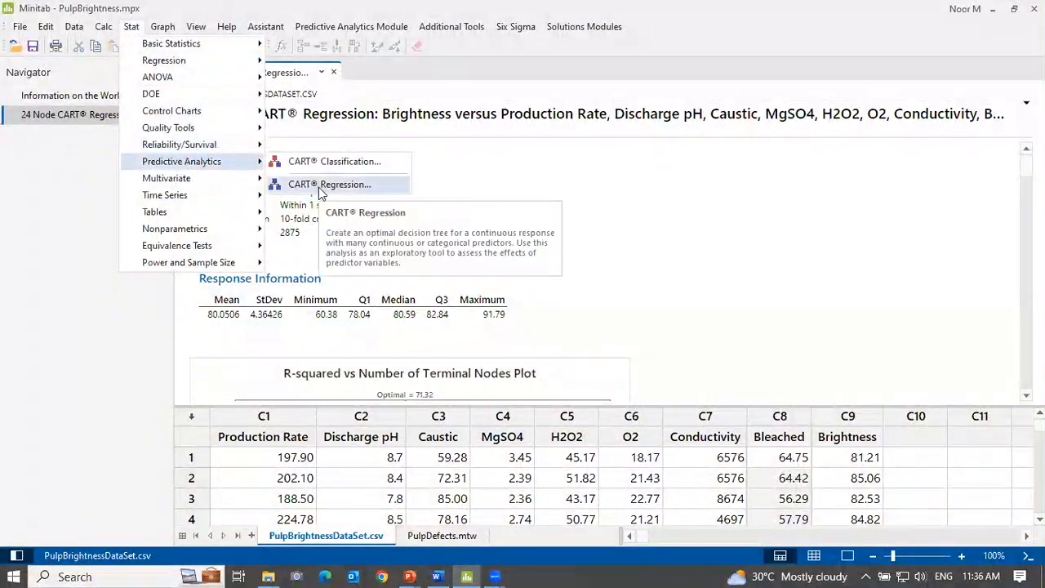
pyautogui.click(319, 186)
pyautogui.click(508, 146)
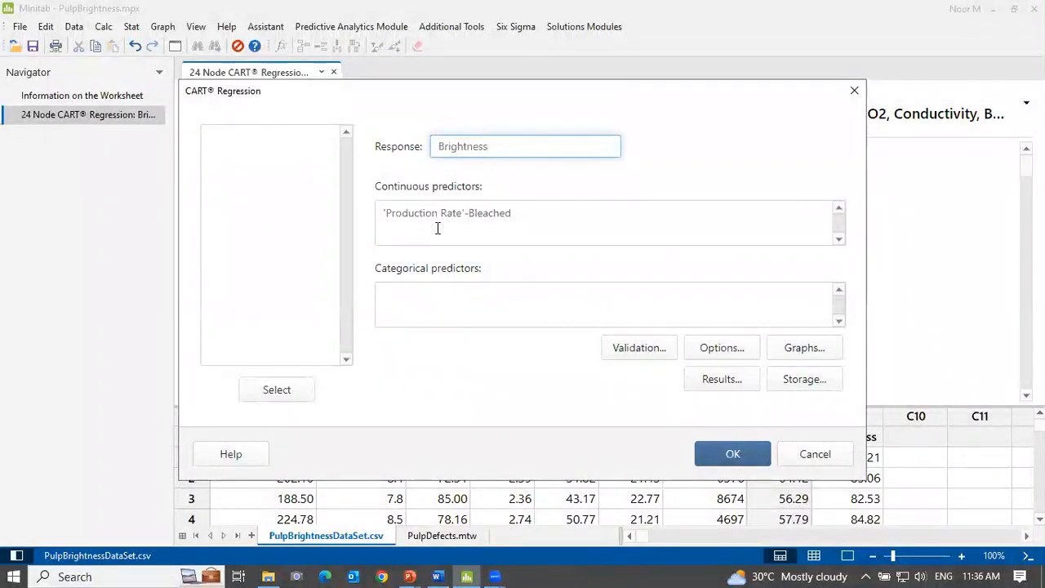
pyautogui.click(820, 456)
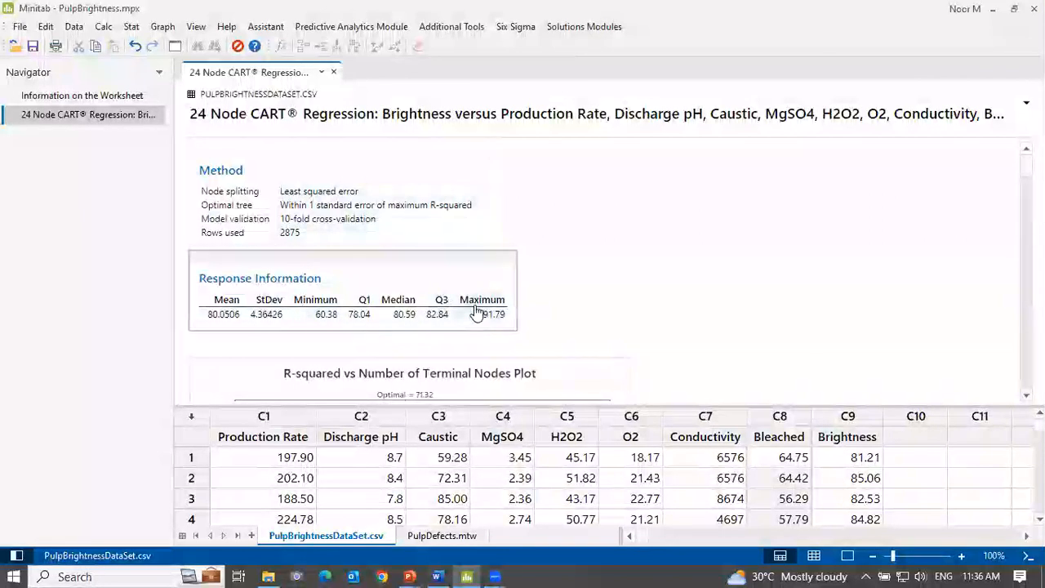
# - Examine the R-squared vs Number of Terminal Nodes Plot and the Optimal Tree Diagram in the CART results
pyautogui.scroll(-3, 650, 242)
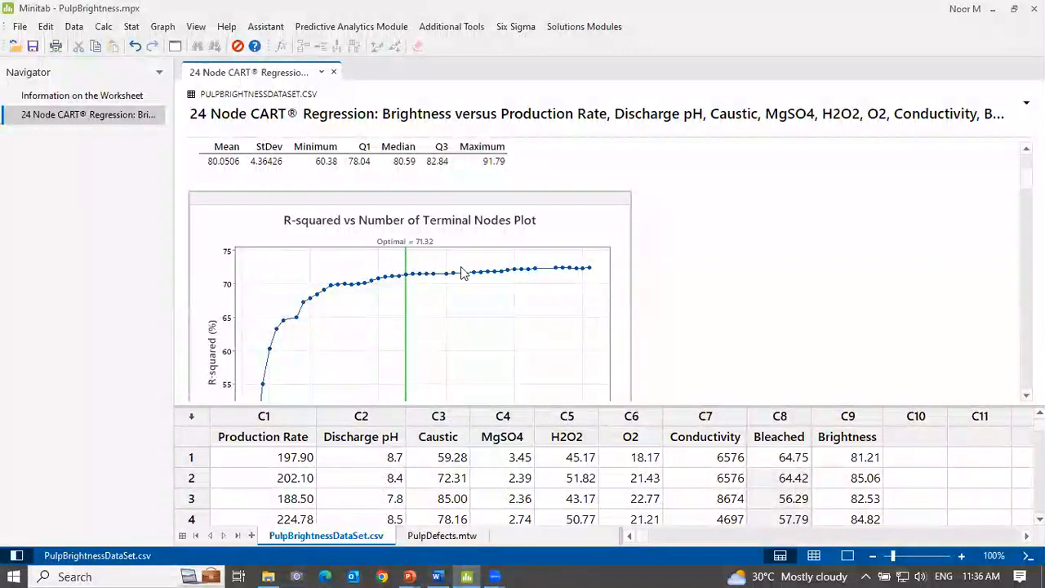
pyautogui.scroll(-1, 421, 236)
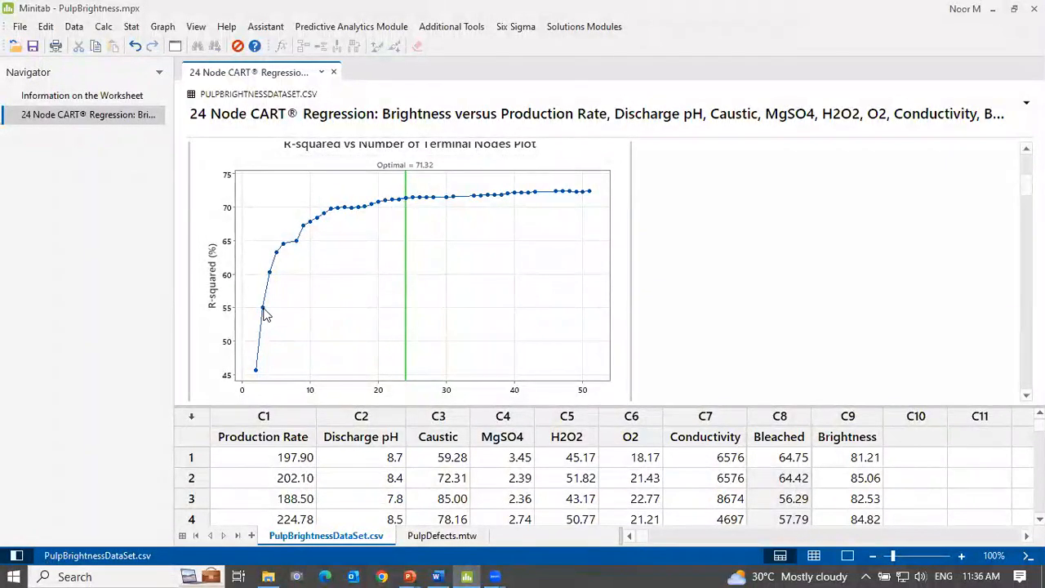
pyautogui.moveTo(265, 315)
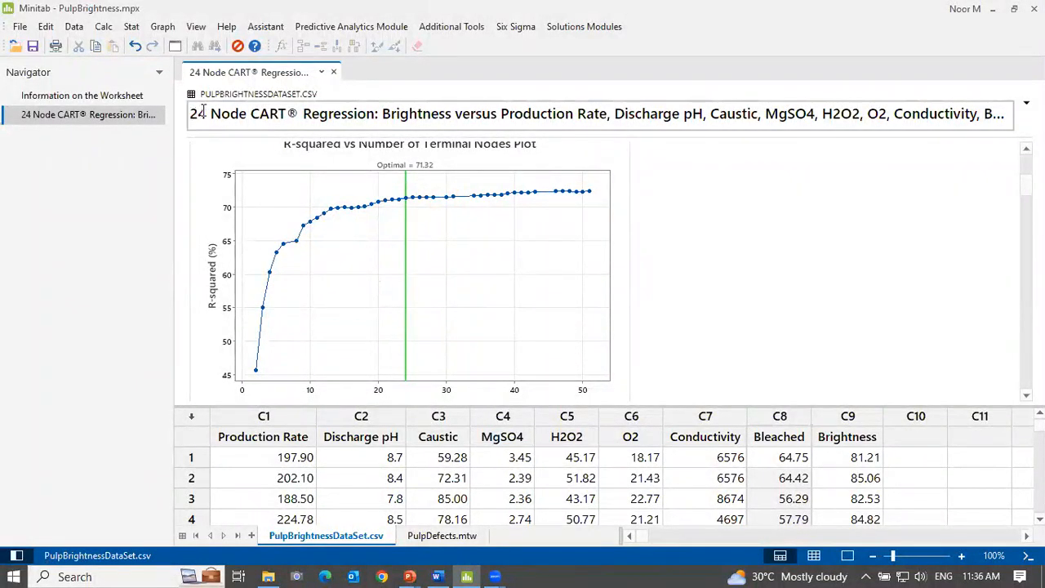
pyautogui.scroll(-3, 300, 161)
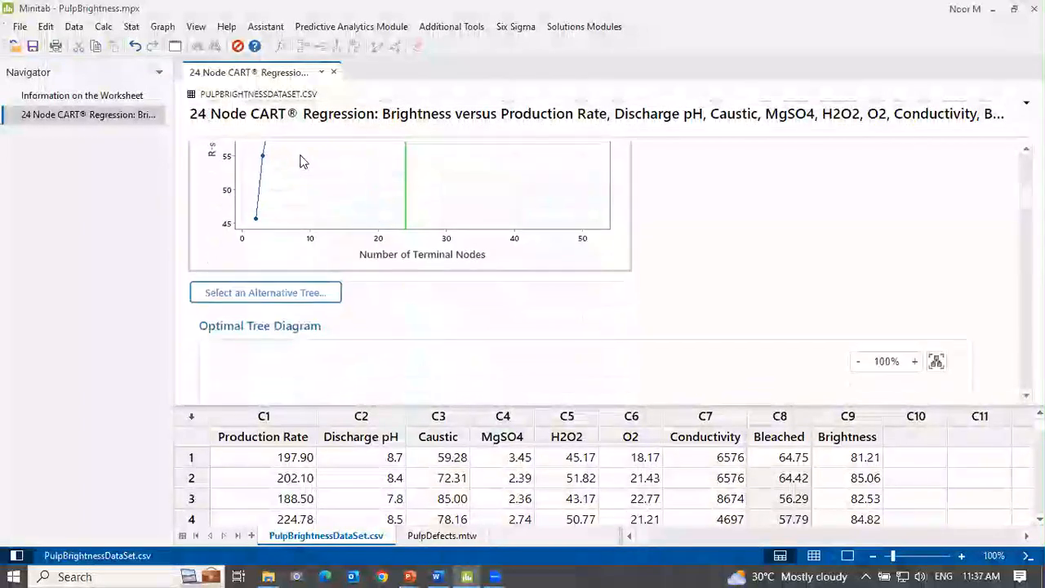
pyautogui.scroll(-5, 489, 291)
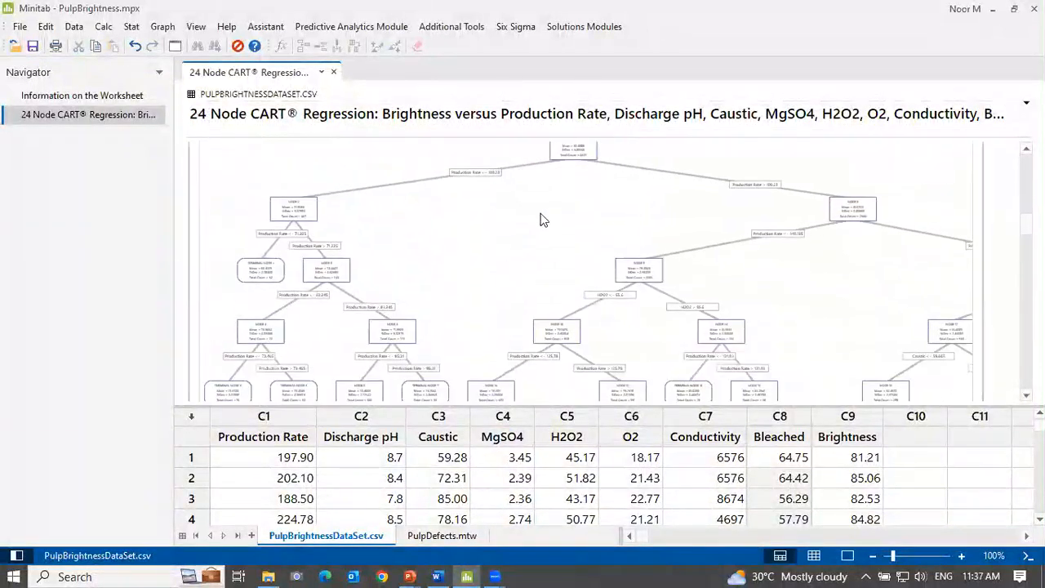
pyautogui.scroll(5, 345, 292)
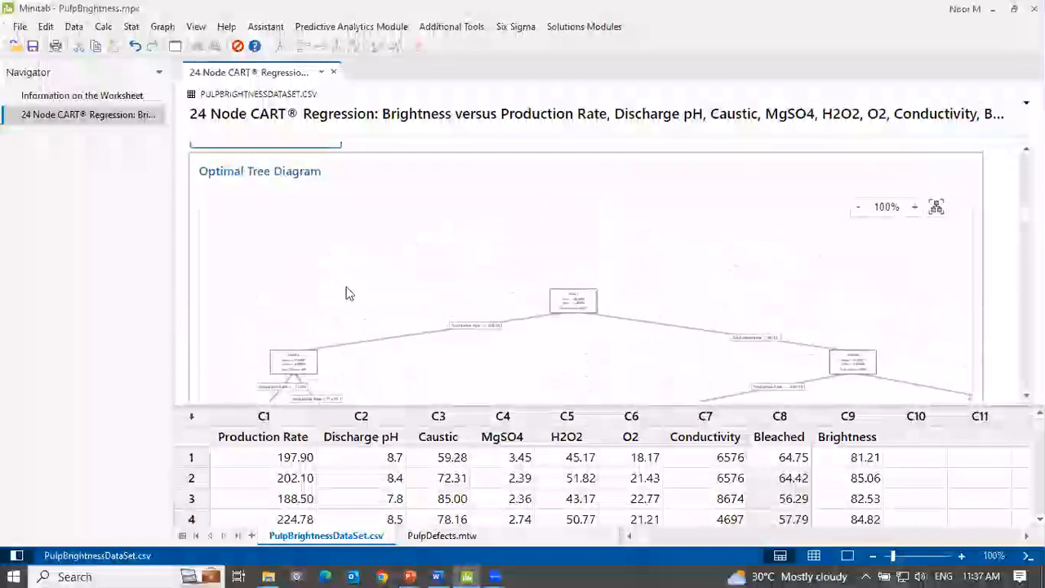
# - Open the alternative tree selection and inspect the path and statistics of terminal node 1
pyautogui.click(282, 214)
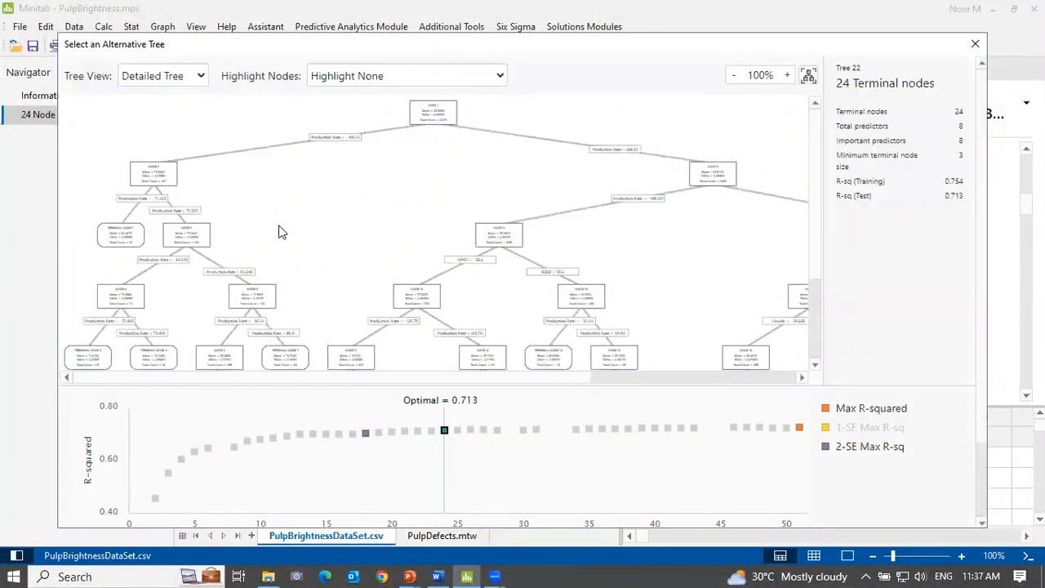
pyautogui.scroll(-3, 307, 226)
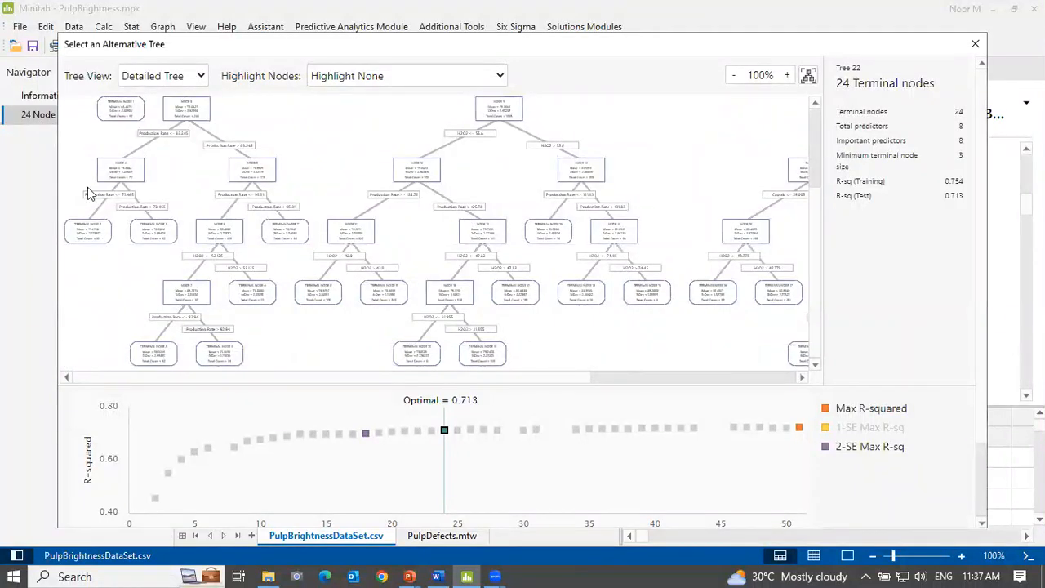
pyautogui.click(721, 151)
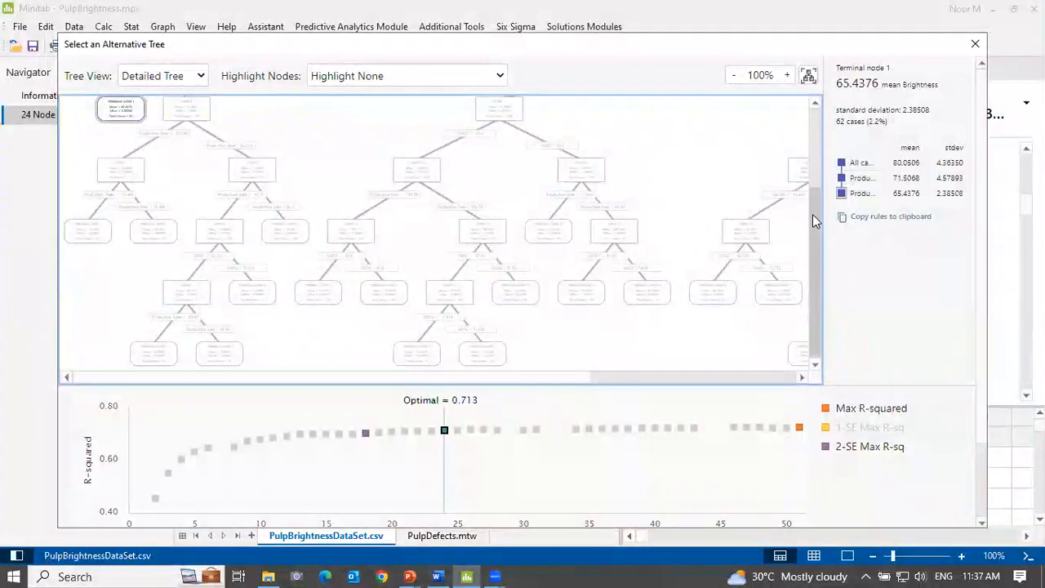
pyautogui.scroll(3, 796, 128)
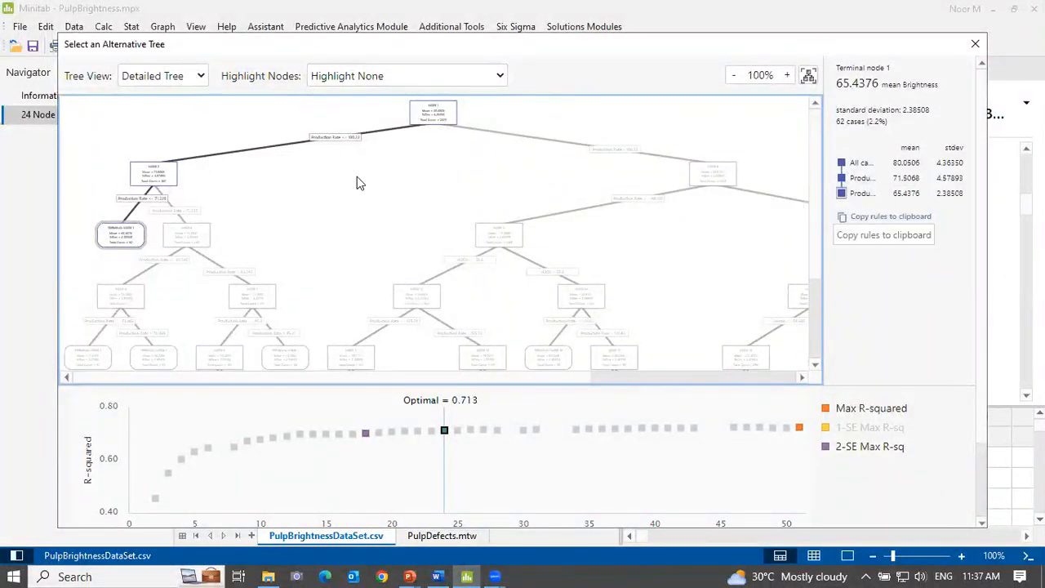
# - Inspect the splitting paths of terminal node 2 and of the leftmost terminal node on the tree's deepest level
pyautogui.scroll(-2, 105, 273)
pyautogui.click(95, 280)
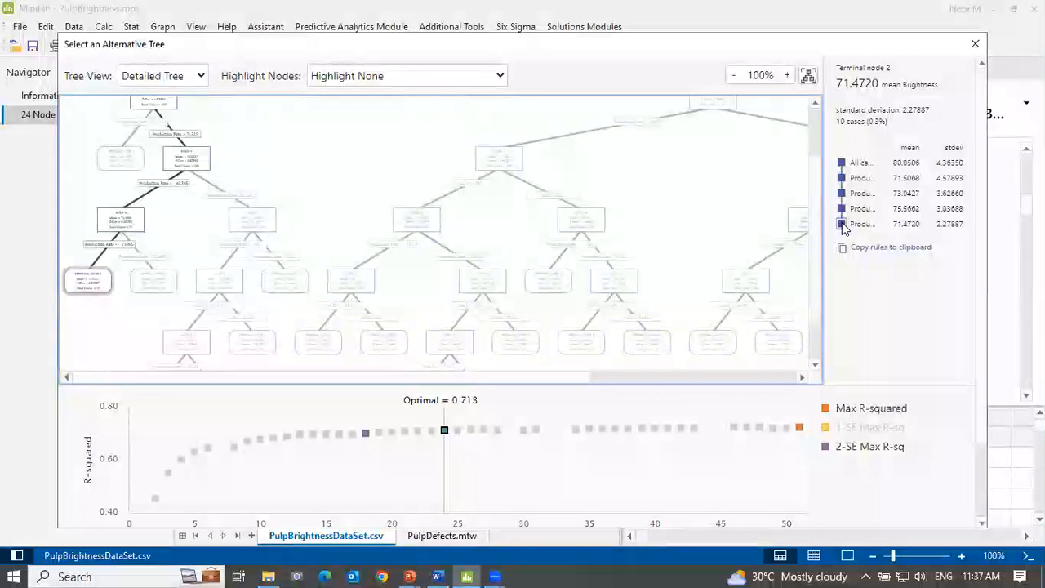
pyautogui.scroll(-3, 150, 332)
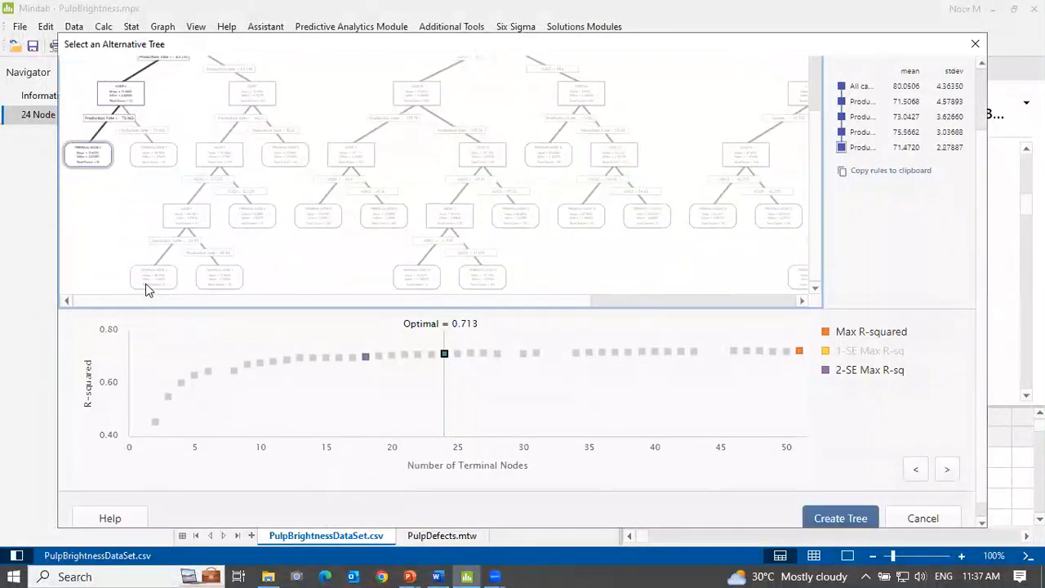
pyautogui.click(149, 281)
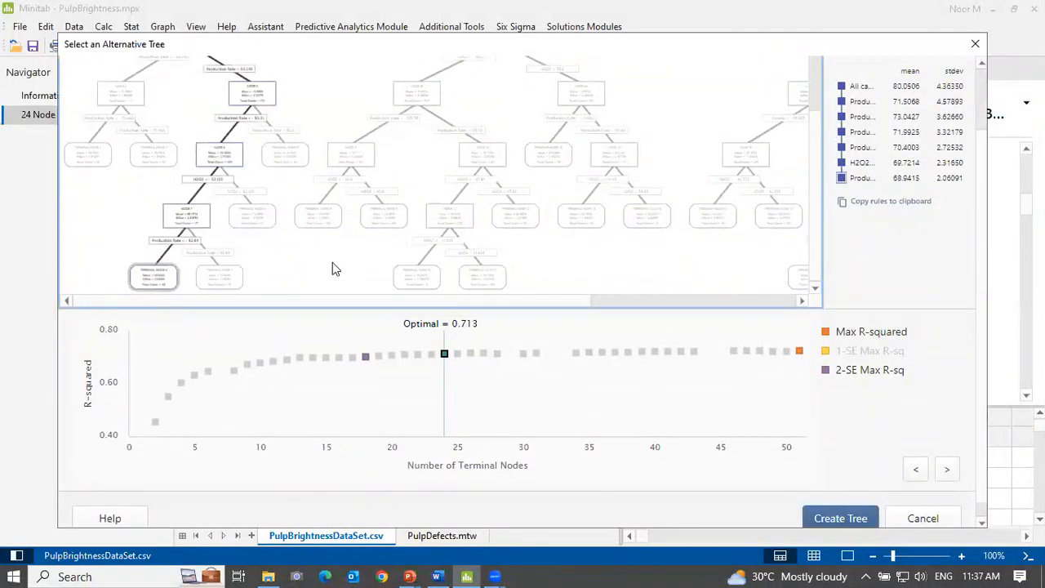
# - Inspect the splitting path and statistics of terminal node 24 at the far right of the detailed tree
pyautogui.scroll(1, 751, 267)
pyautogui.moveTo(528, 308); pyautogui.dragTo(771, 286)
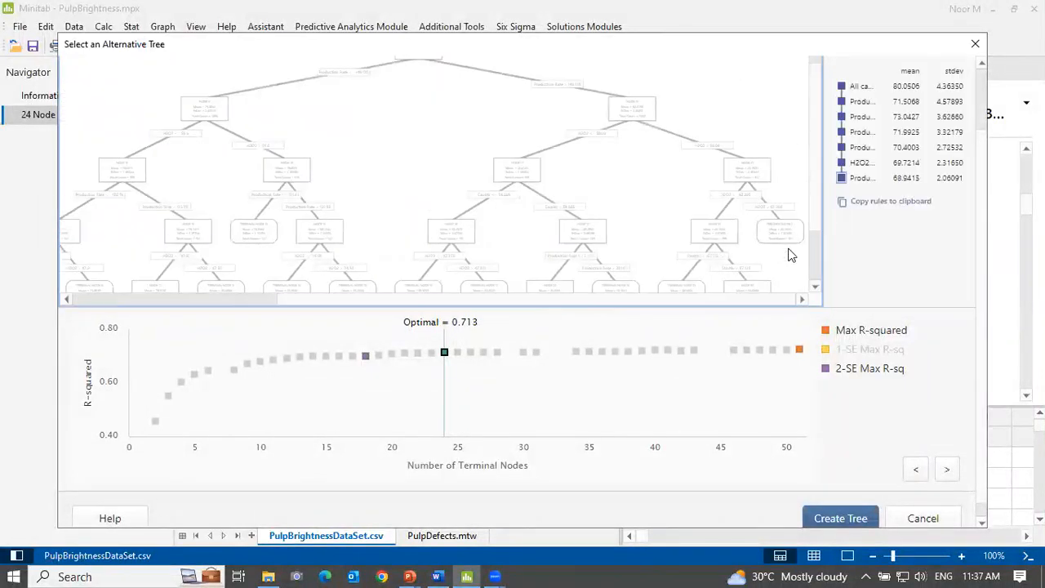
pyautogui.scroll(-3, 785, 227)
pyautogui.scroll(-1, 785, 245)
pyautogui.click(787, 139)
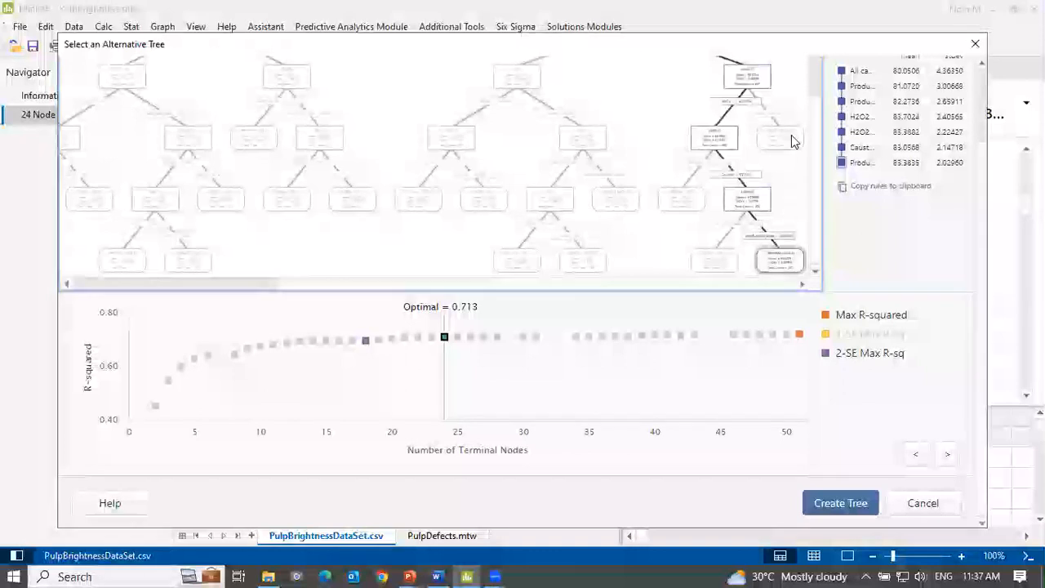
pyautogui.scroll(3, 925, 229)
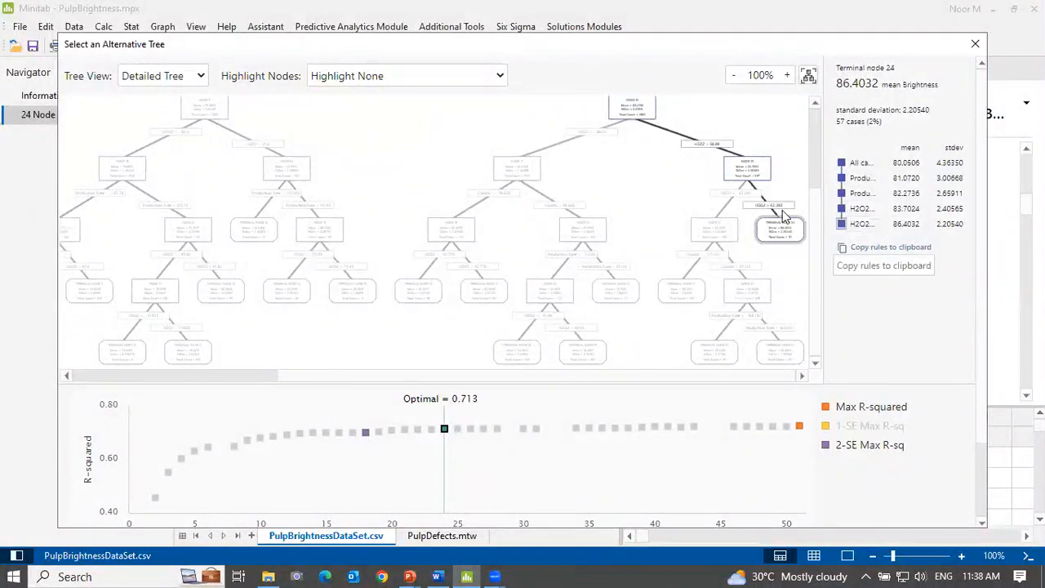
# - Highlight the 5 nodes with lowest means in the detailed tree and inspect terminal nodes 1, 2, 4, 5 and 6
pyautogui.click(499, 80)
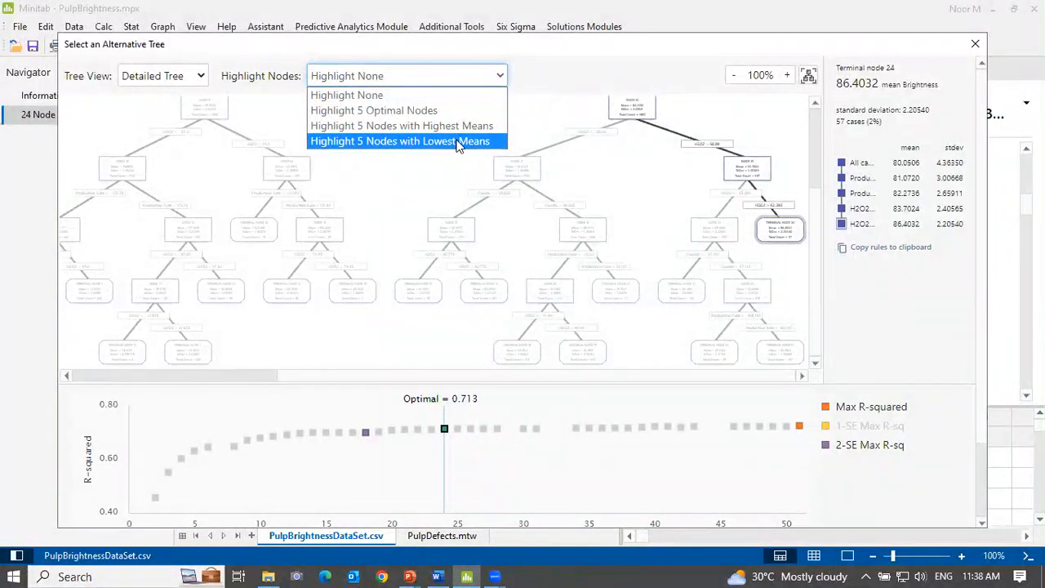
pyautogui.click(398, 142)
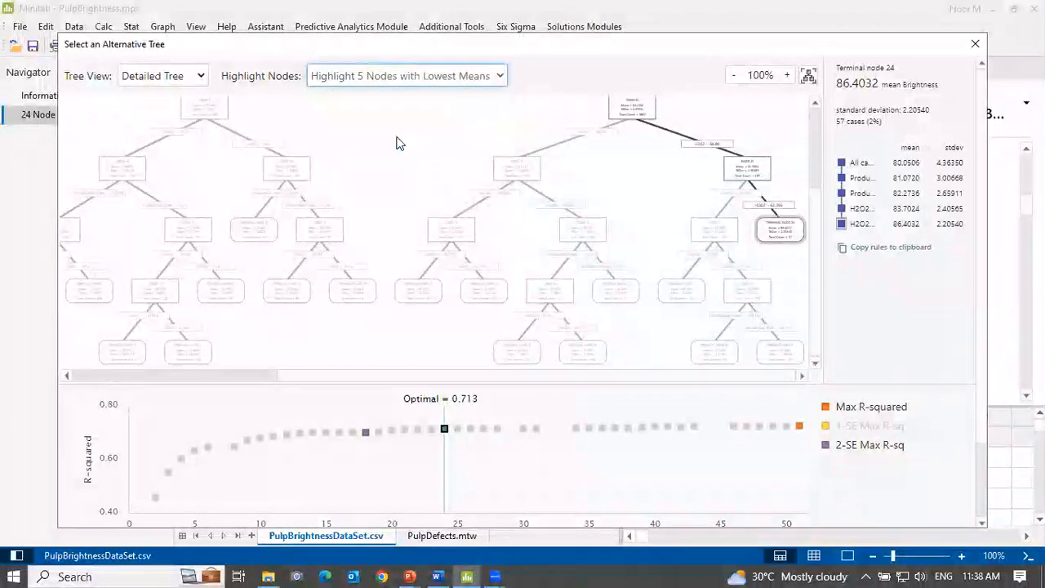
pyautogui.moveTo(275, 377); pyautogui.dragTo(68, 356)
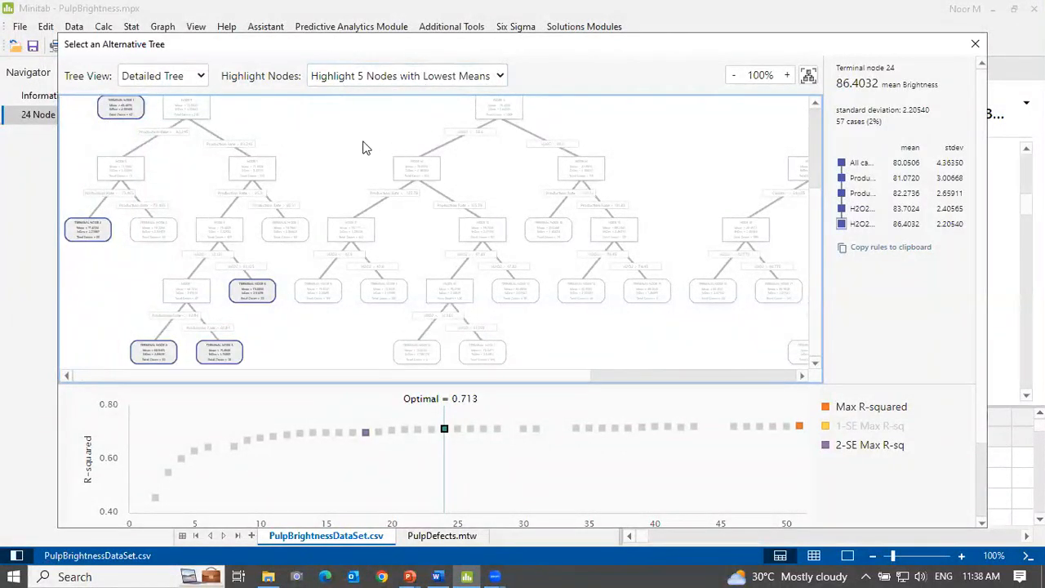
pyautogui.click(124, 110)
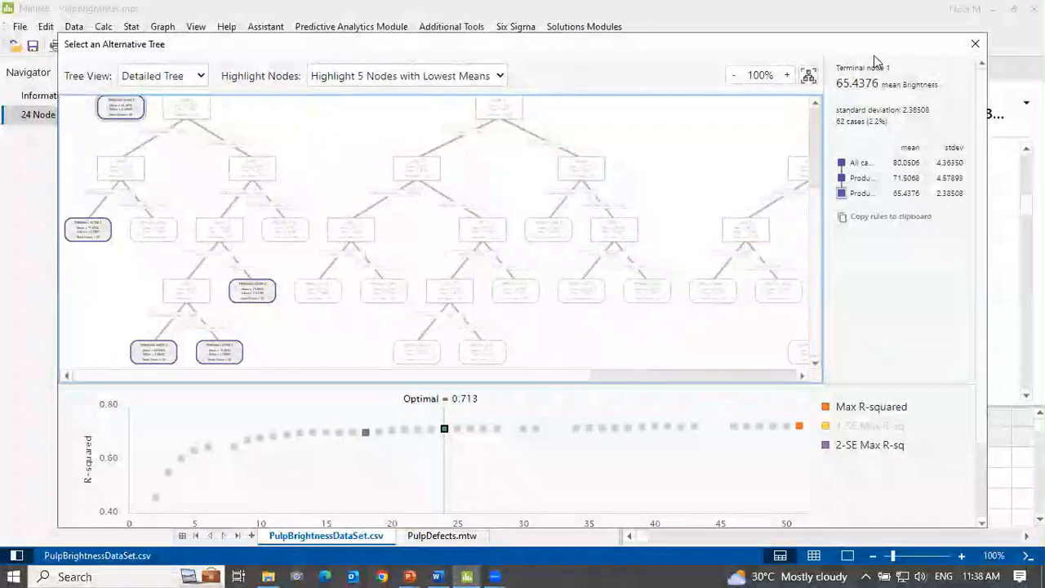
pyautogui.click(93, 234)
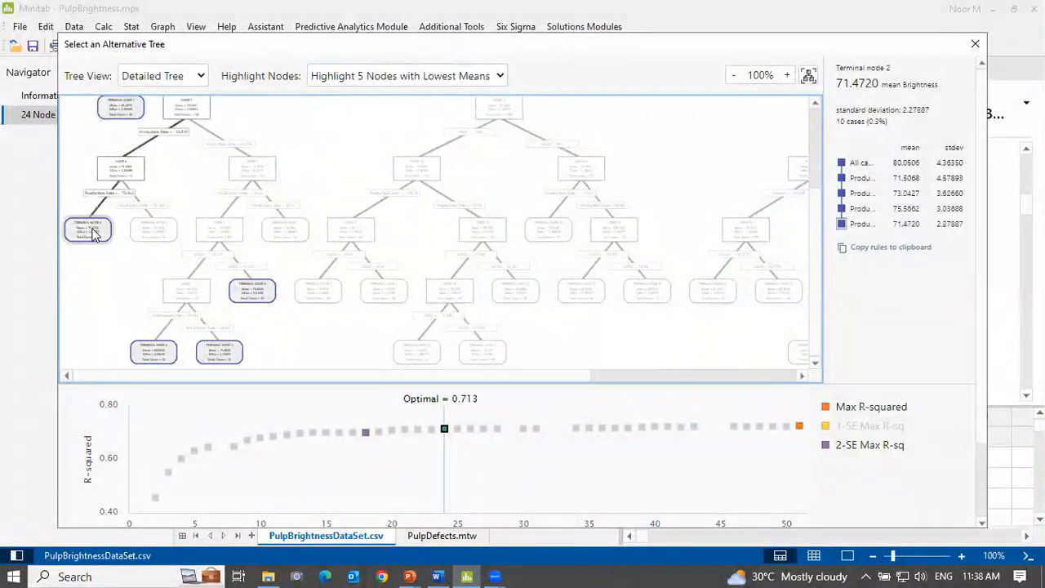
pyautogui.click(149, 355)
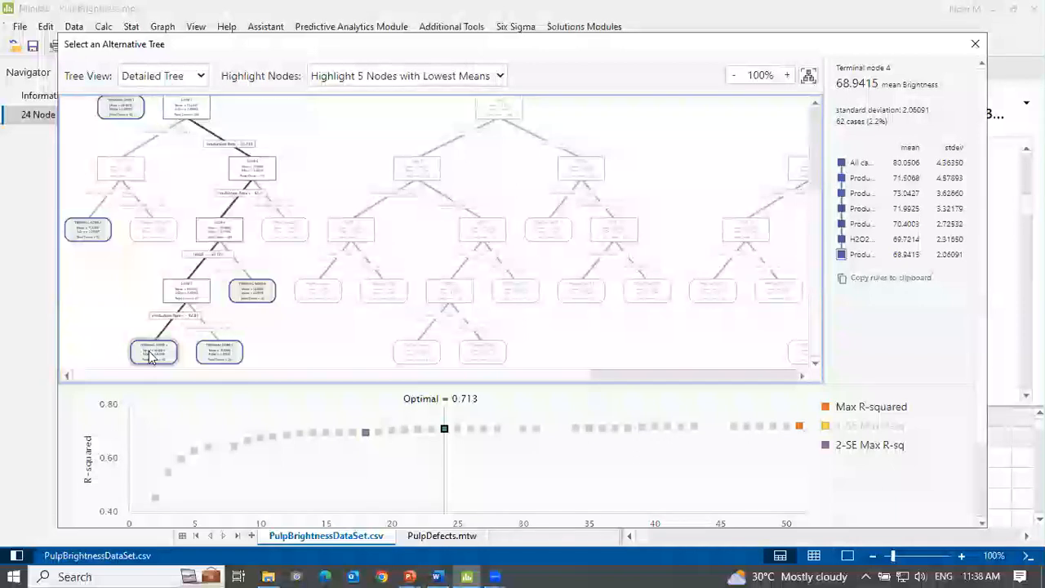
pyautogui.click(216, 356)
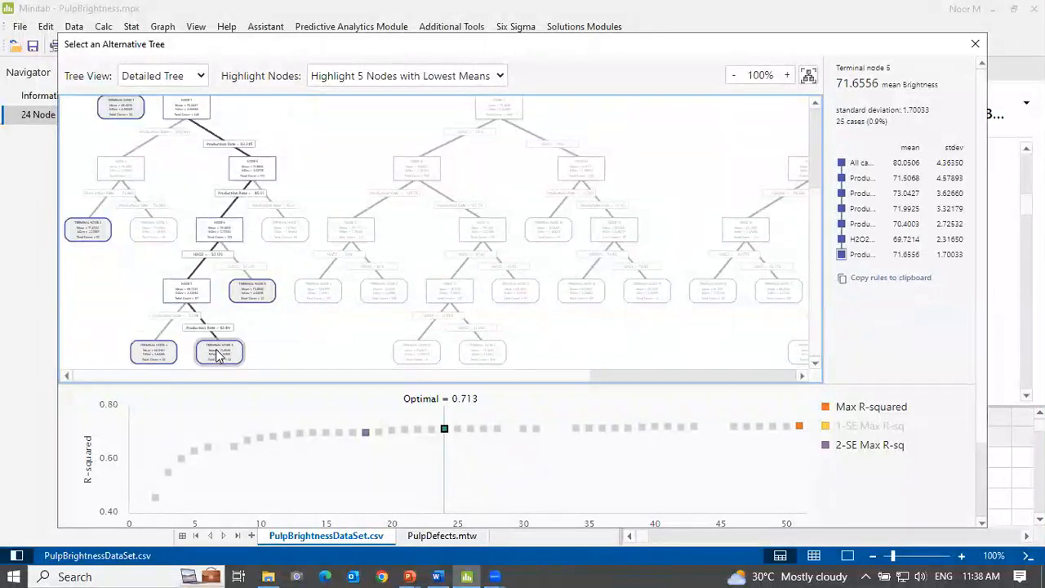
pyautogui.click(251, 294)
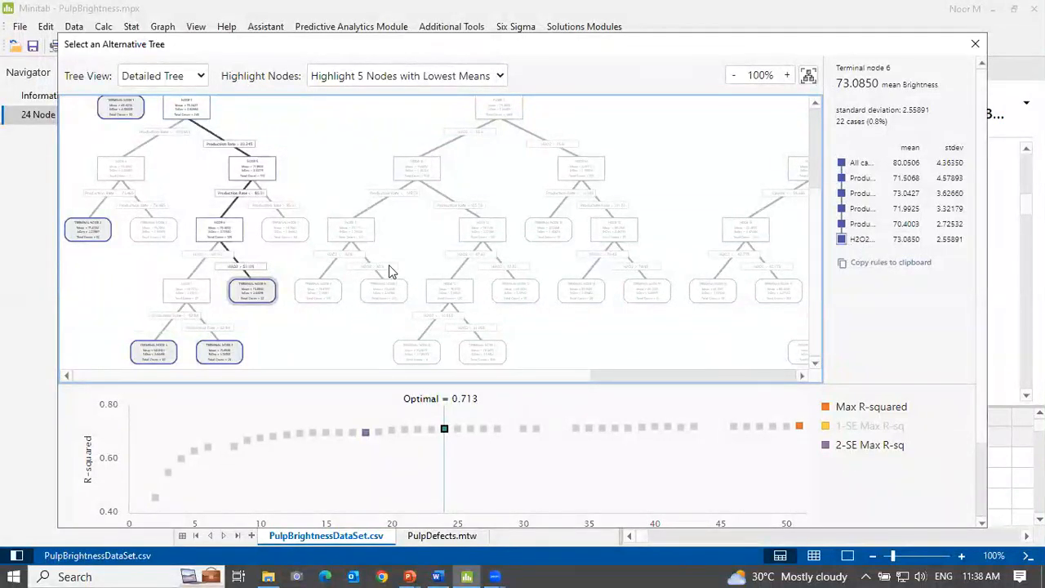
# - Highlight the 5 nodes with highest means, inspect terminal nodes 15, 17 and 21, and close the alternative tree selection
pyautogui.click(480, 76)
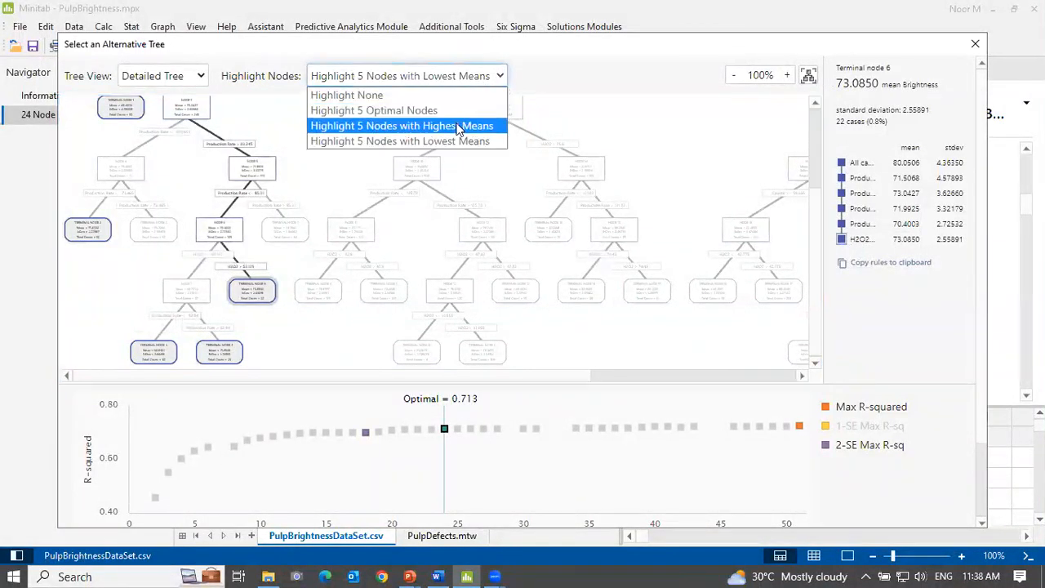
pyautogui.click(457, 124)
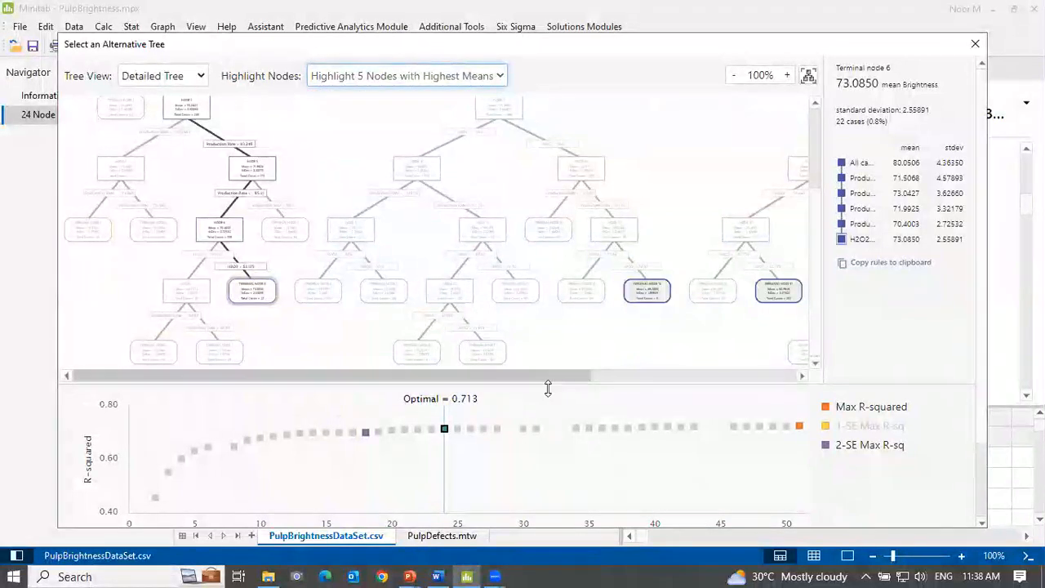
pyautogui.moveTo(546, 377); pyautogui.dragTo(746, 373)
pyautogui.click(362, 289)
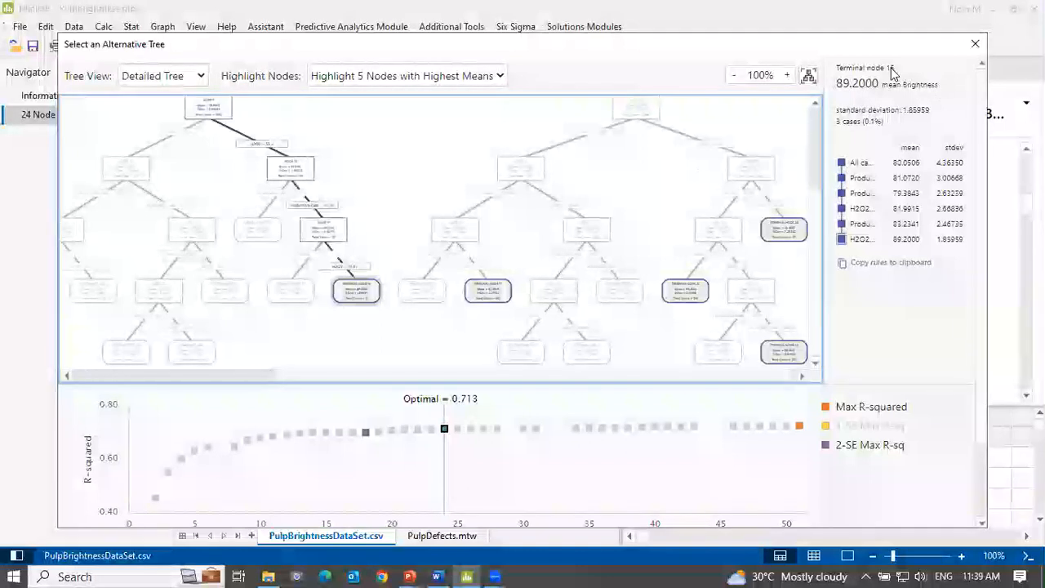
pyautogui.click(489, 290)
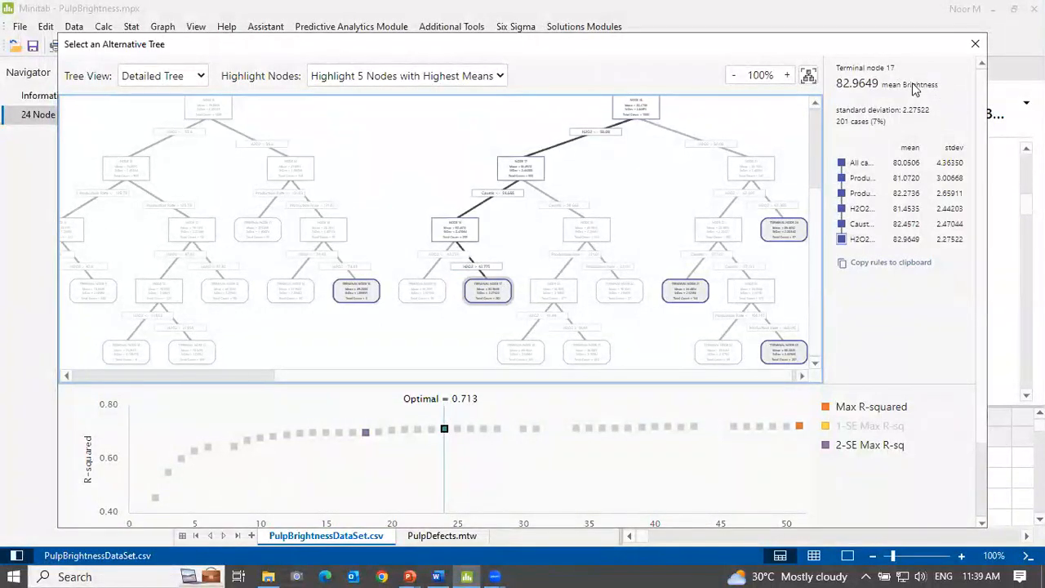
pyautogui.click(686, 288)
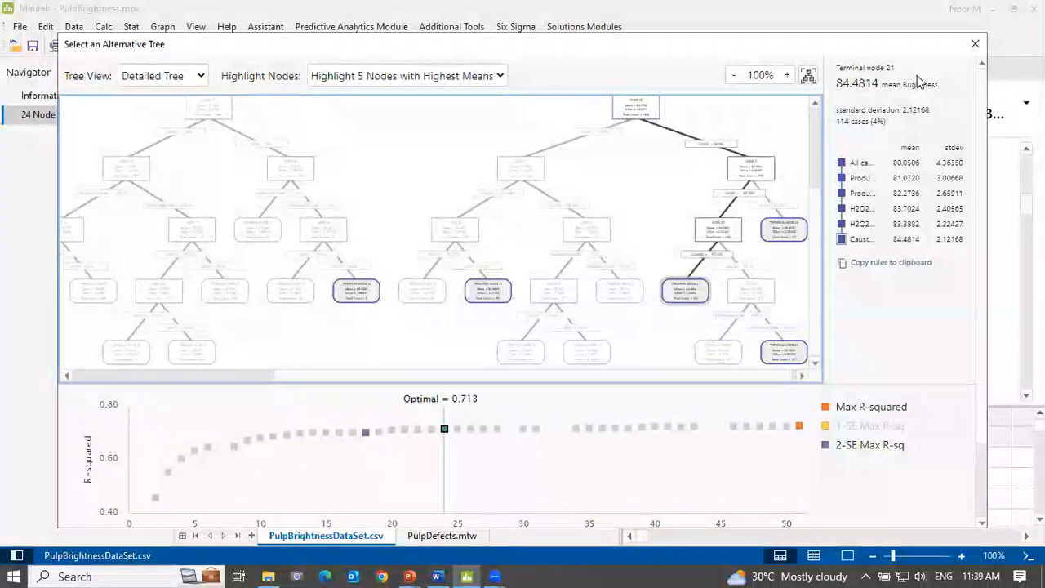
pyautogui.click(500, 76)
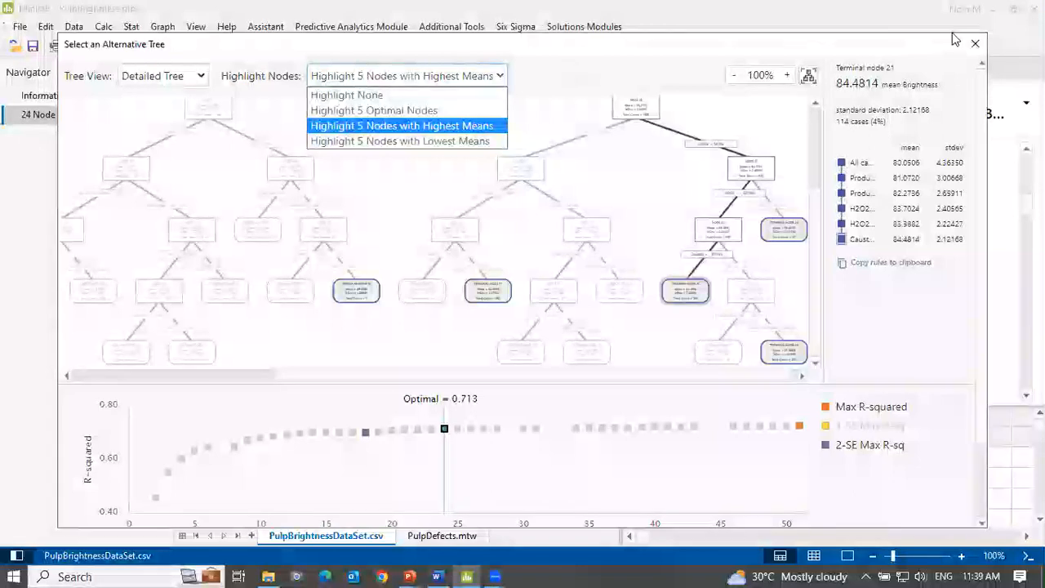
pyautogui.click(974, 43)
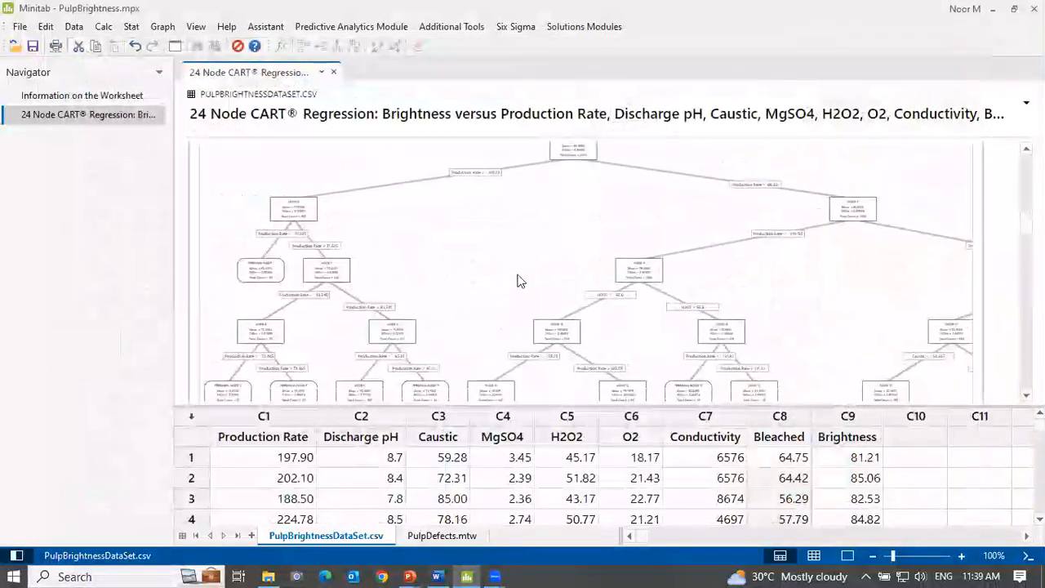
# - Highlight the 5 nodes with highest means in the Optimal Tree Diagram and trace the splitting paths of terminal nodes 15 and 16
pyautogui.rightClick(508, 254)
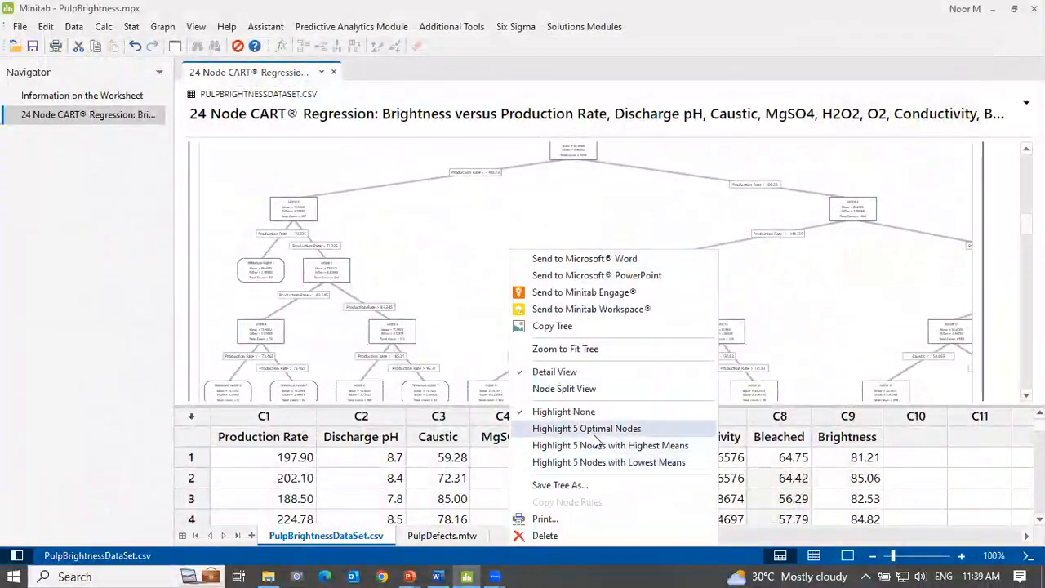
pyautogui.click(618, 446)
pyautogui.scroll(-2, 510, 209)
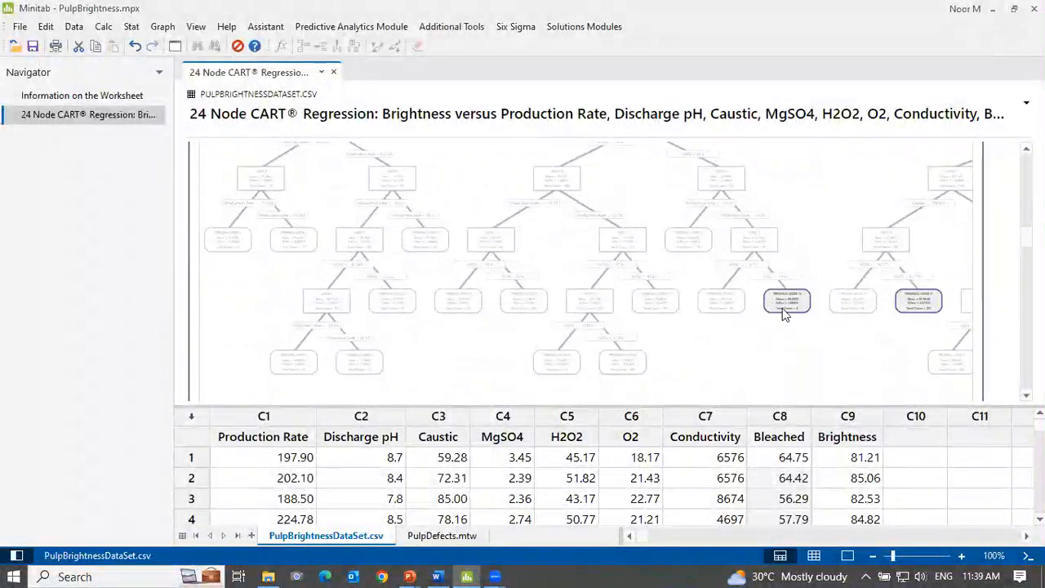
pyautogui.click(782, 308)
pyautogui.scroll(2, 759, 253)
pyautogui.scroll(1, 759, 253)
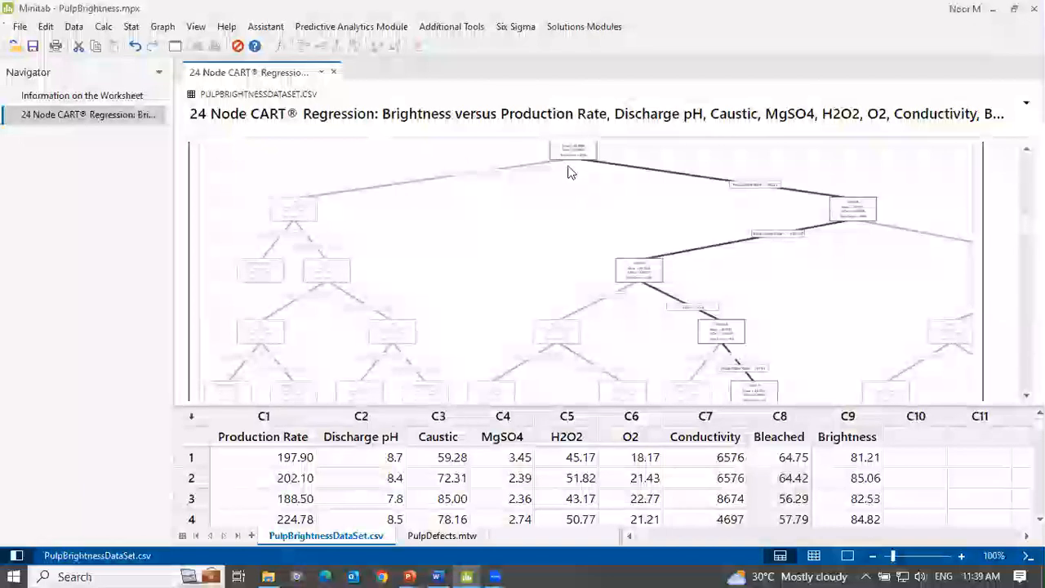
pyautogui.scroll(-5, 681, 296)
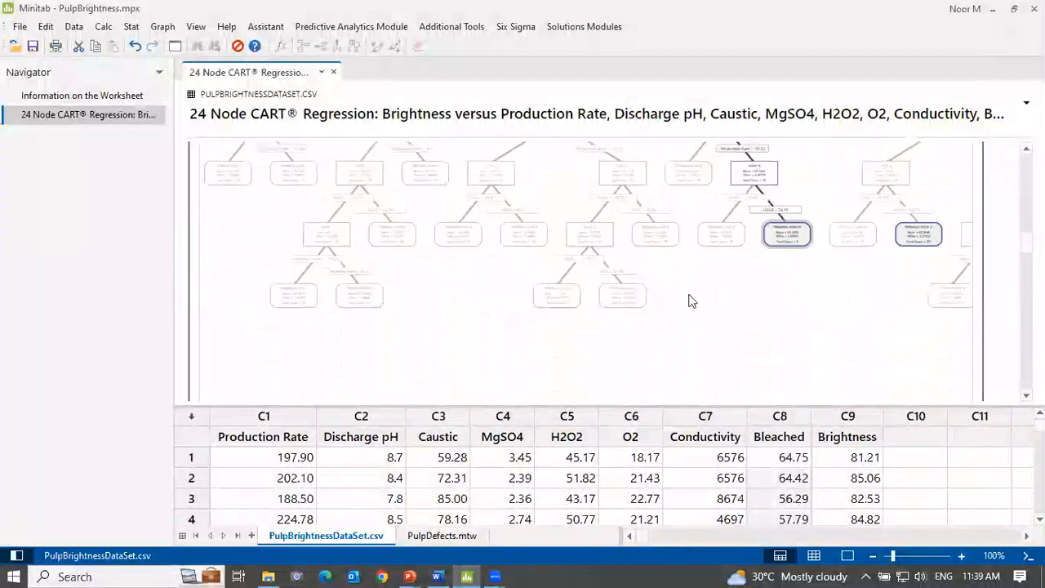
pyautogui.click(855, 227)
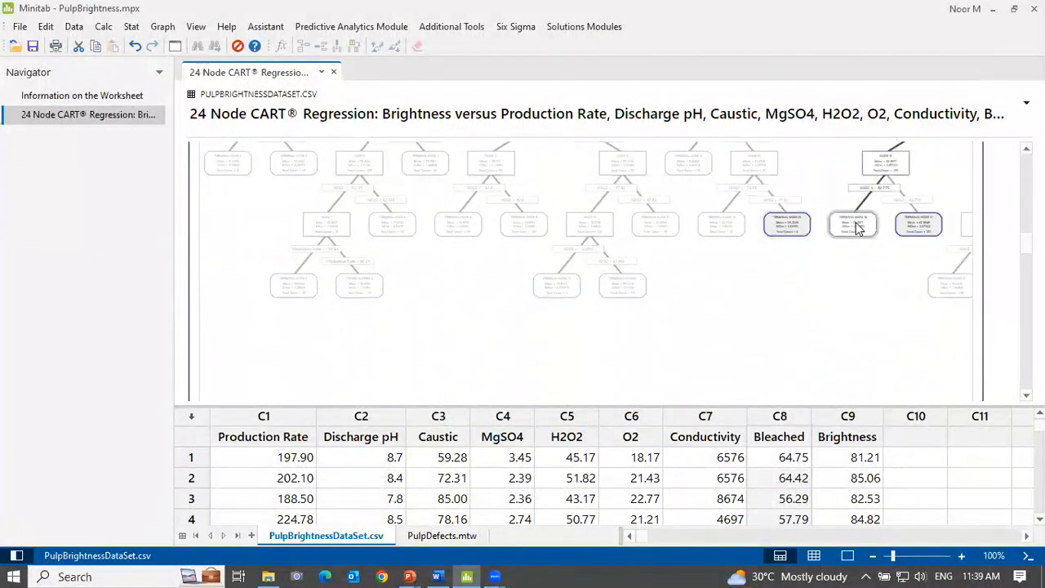
pyautogui.click(788, 228)
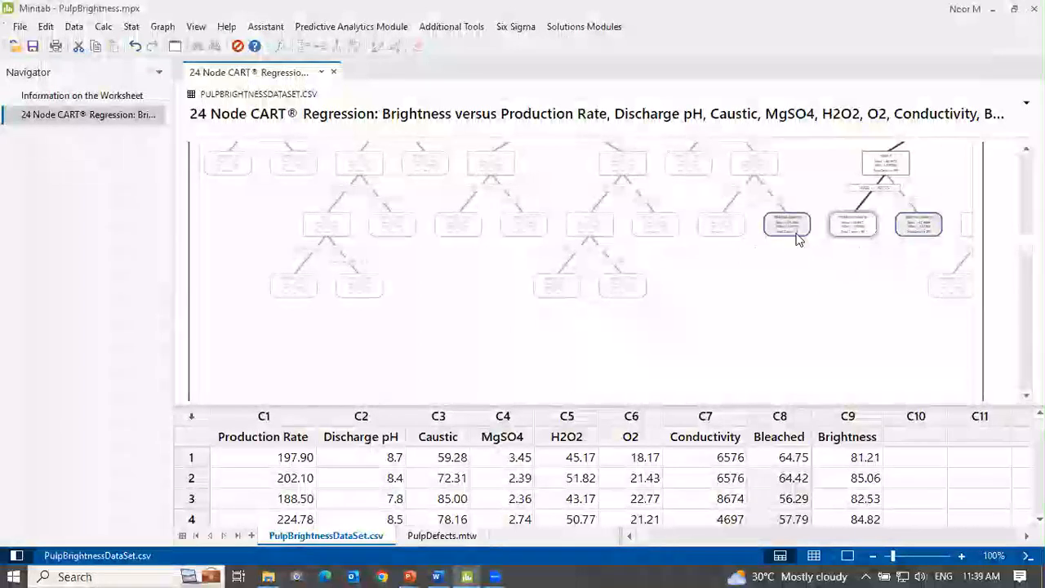
# - Review the Model Summary statistics and the Relative Variable Importance chart alongside the worksheet's Brightness column
pyautogui.scroll(-8, 793, 233)
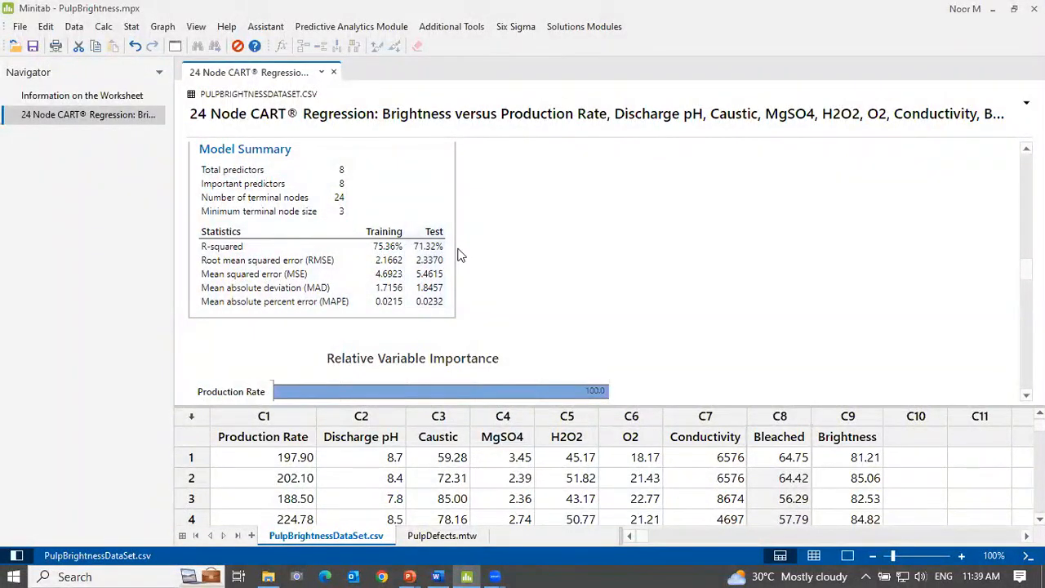
pyautogui.scroll(-3, 583, 242)
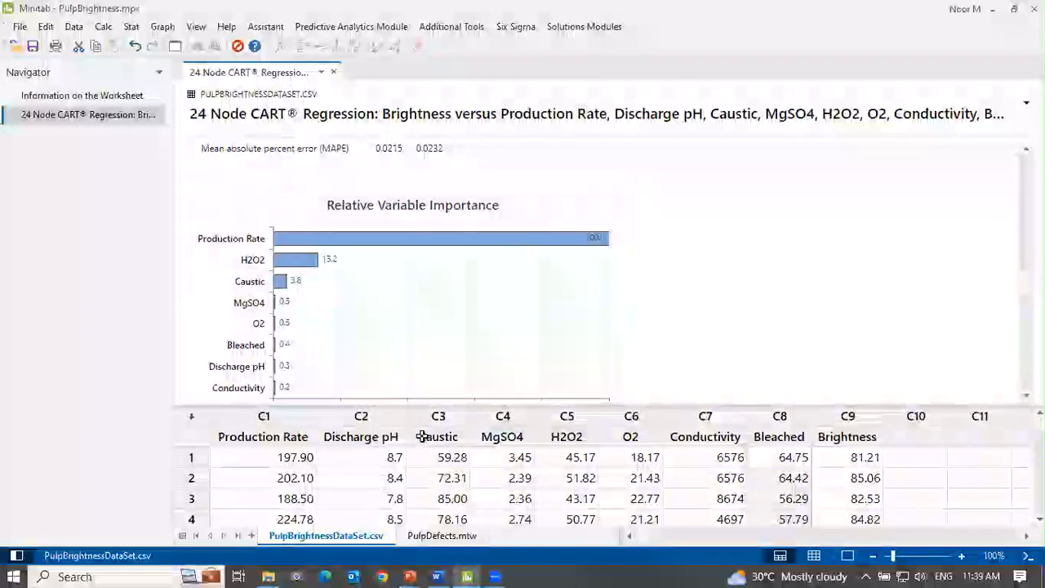
pyautogui.click(864, 436)
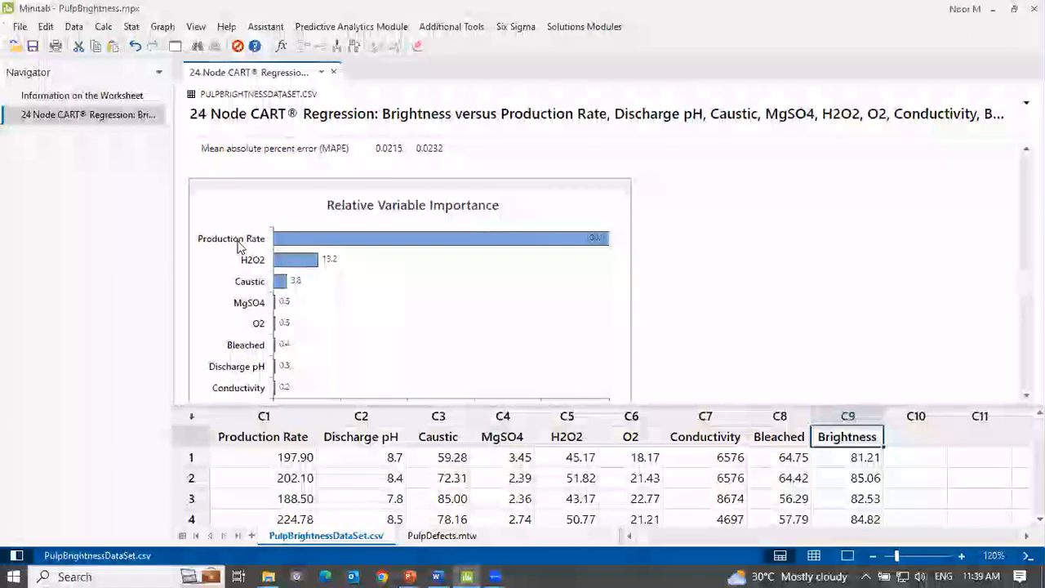
pyautogui.scroll(-1, 237, 244)
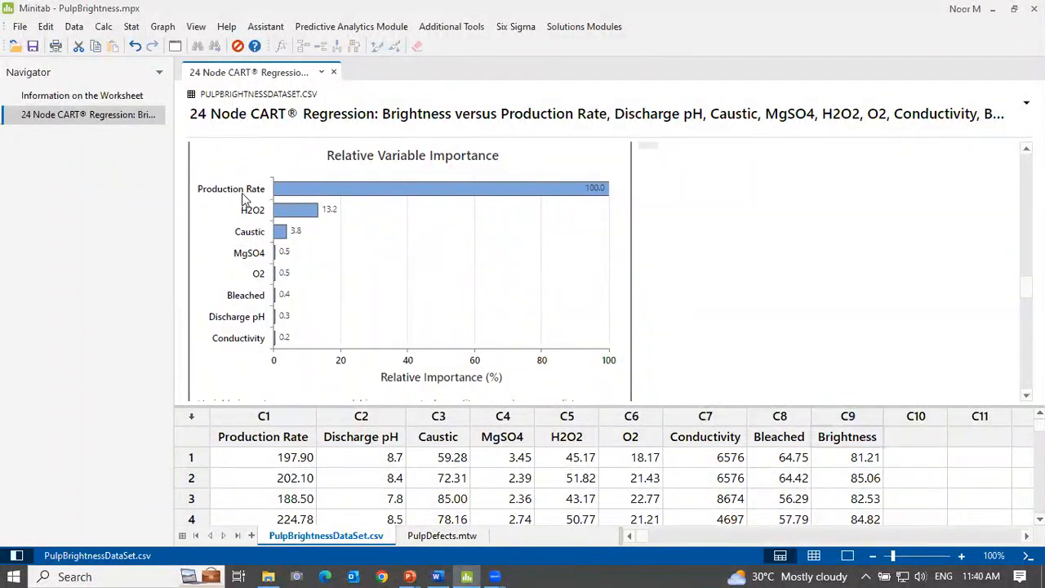
pyautogui.click(868, 416)
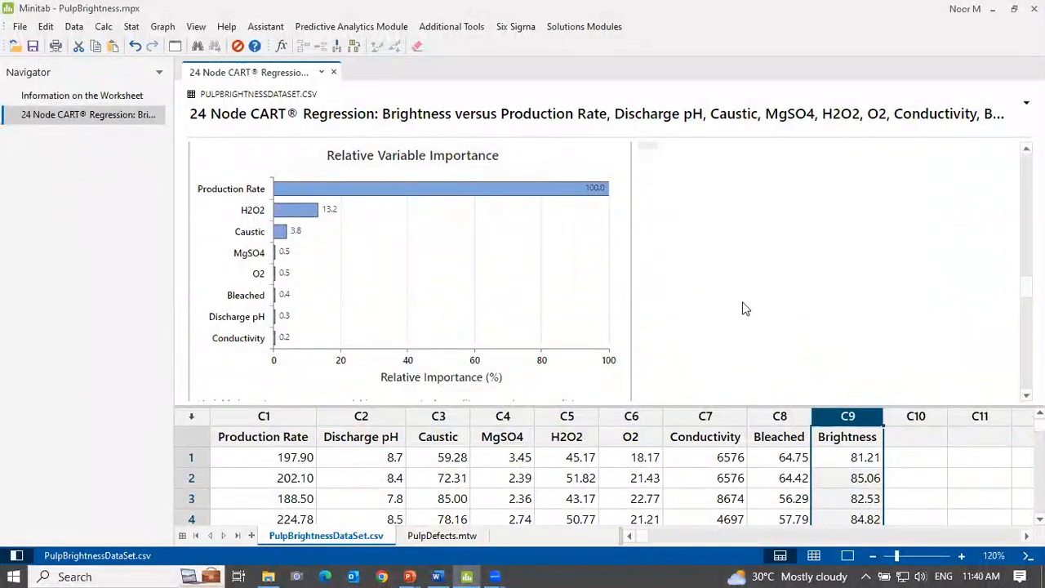
# - Read the relative importance of Caustic and Production Rate, and select Production Rate values in the worksheet
pyautogui.scroll(-2, 554, 239)
pyautogui.scroll(2, 544, 238)
pyautogui.moveTo(280, 233)
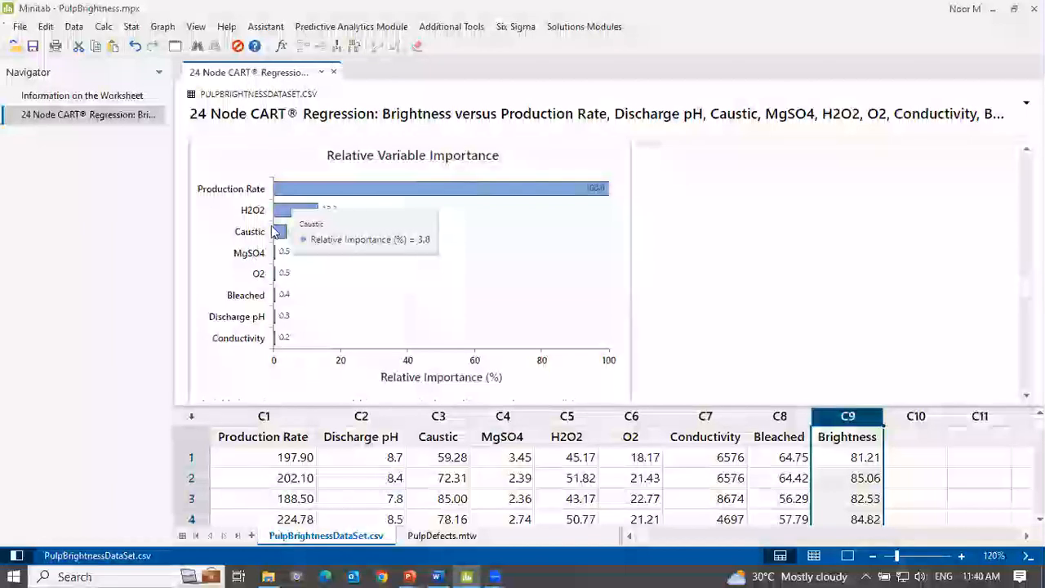
pyautogui.click(232, 191)
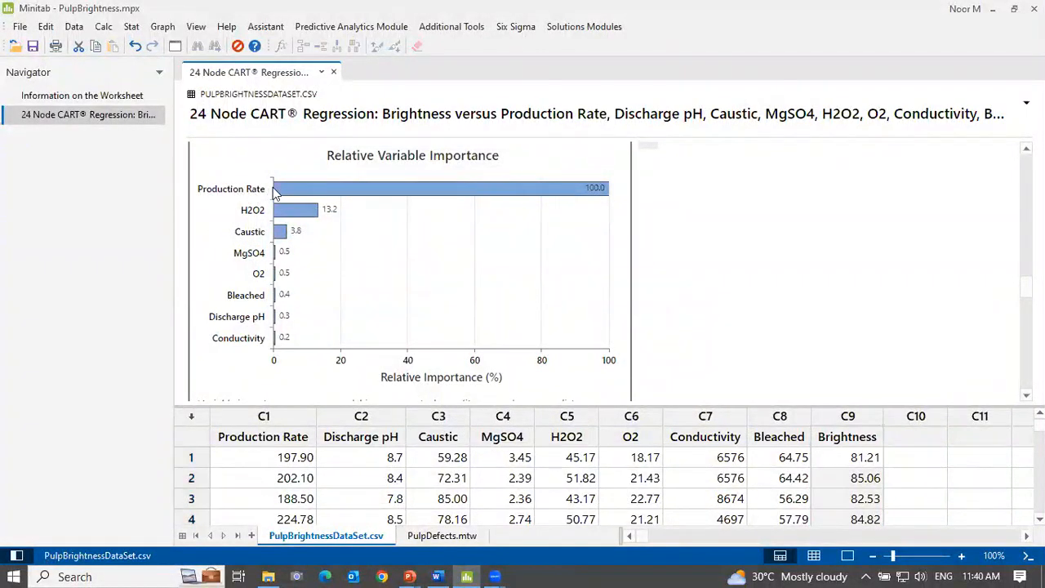
pyautogui.moveTo(276, 192)
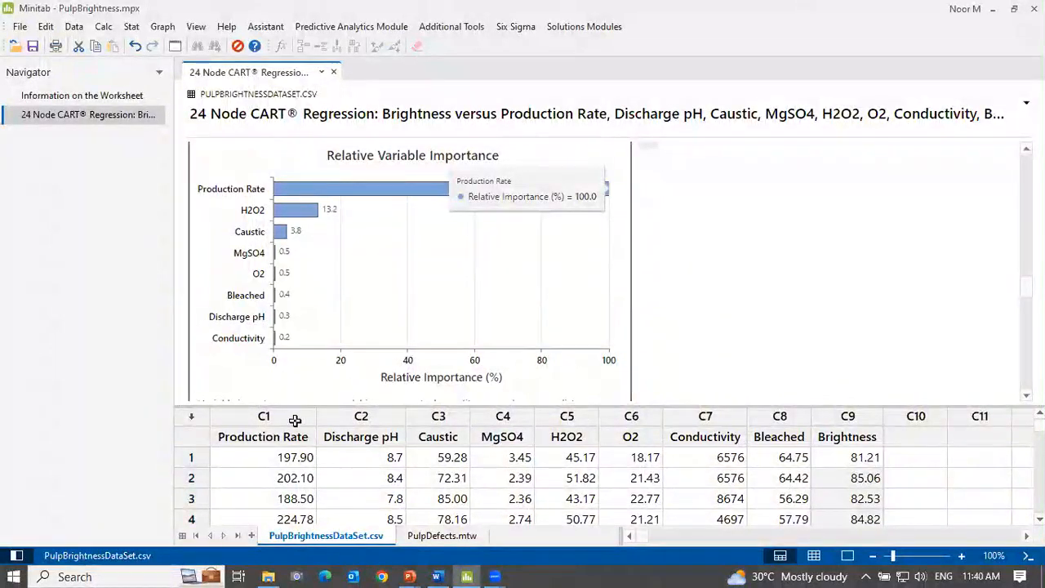
pyautogui.moveTo(271, 456)
pyautogui.mouseDown()
pyautogui.moveTo(266, 534)
pyautogui.moveTo(262, 457)
pyautogui.moveTo(257, 534)
pyautogui.moveTo(258, 466)
pyautogui.moveTo(257, 531)
pyautogui.moveTo(266, 471)
pyautogui.mouseUp()
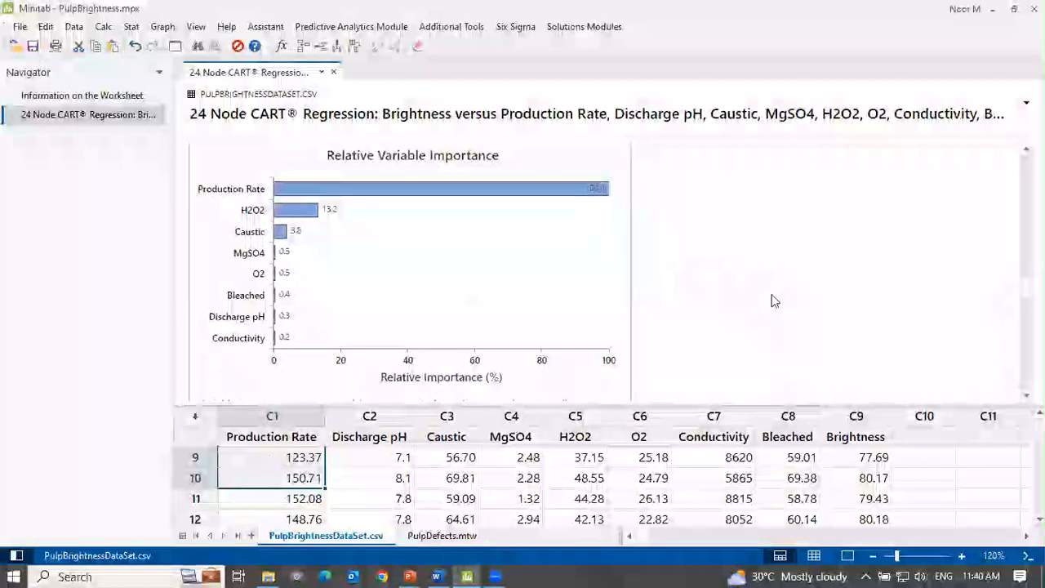
# - Trace the splitting path of terminal node 1 in the Optimal Tree Diagram and return to the Relative Variable Importance chart
pyautogui.scroll(5, 769, 286)
pyautogui.scroll(-3, 734, 277)
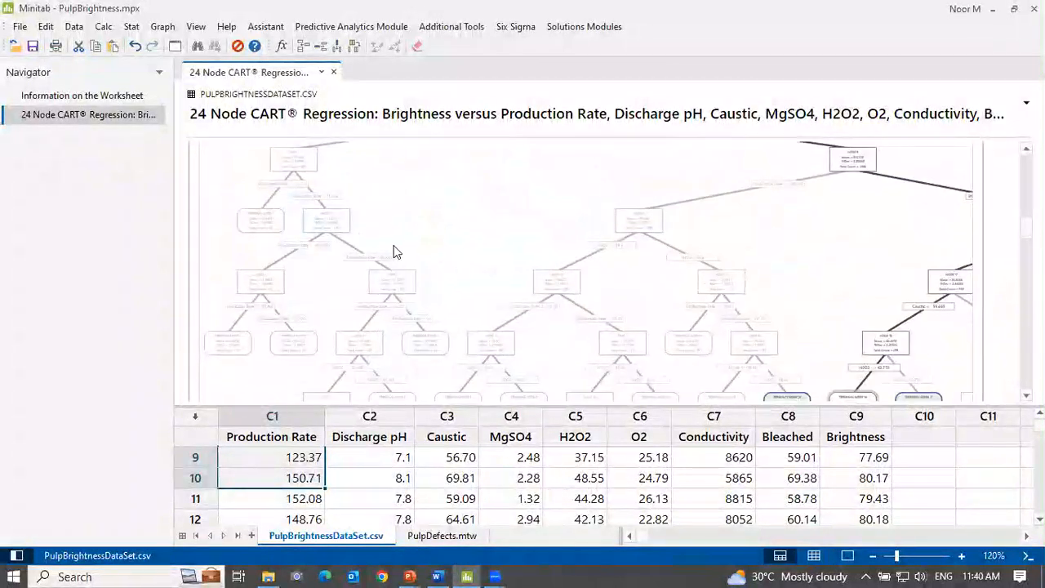
pyautogui.click(219, 341)
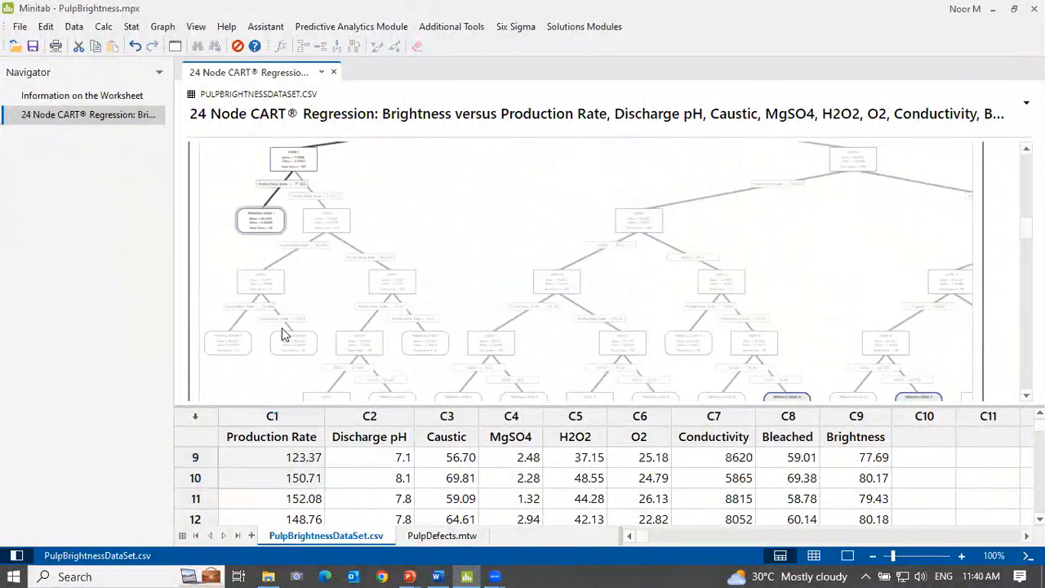
pyautogui.scroll(-4, 294, 285)
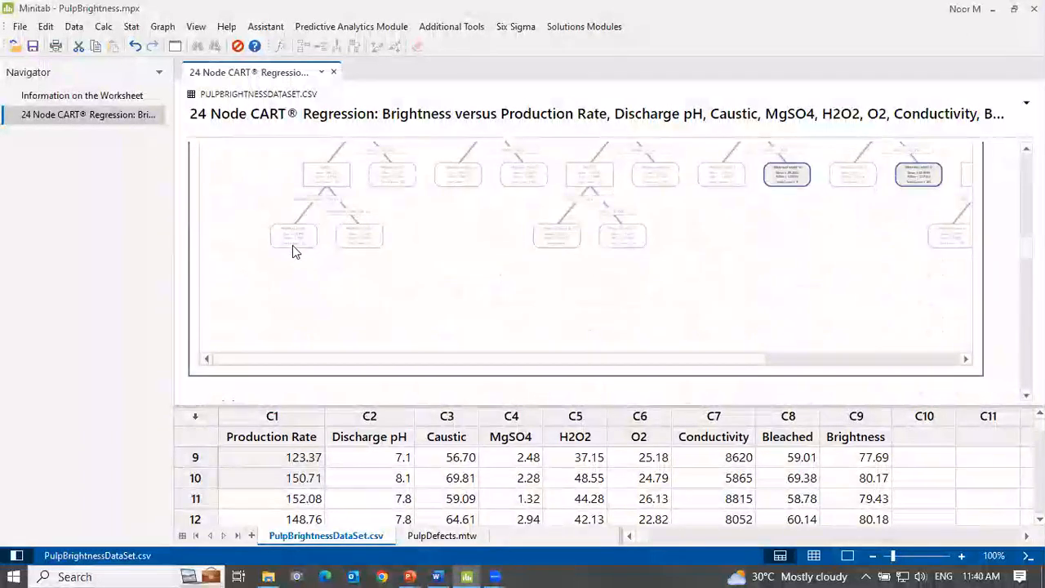
pyautogui.scroll(-4, 457, 273)
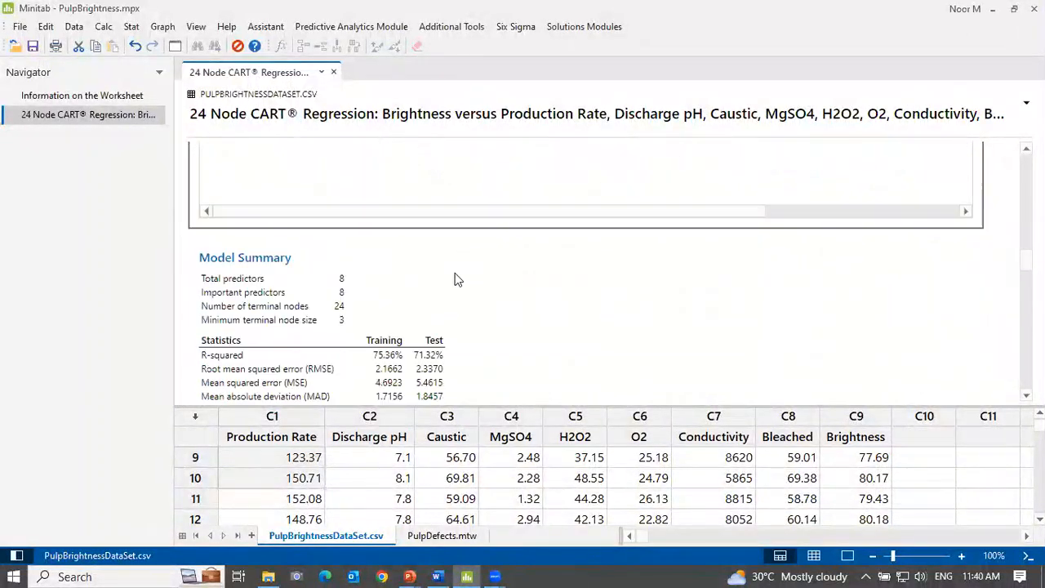
pyautogui.scroll(-8, 419, 315)
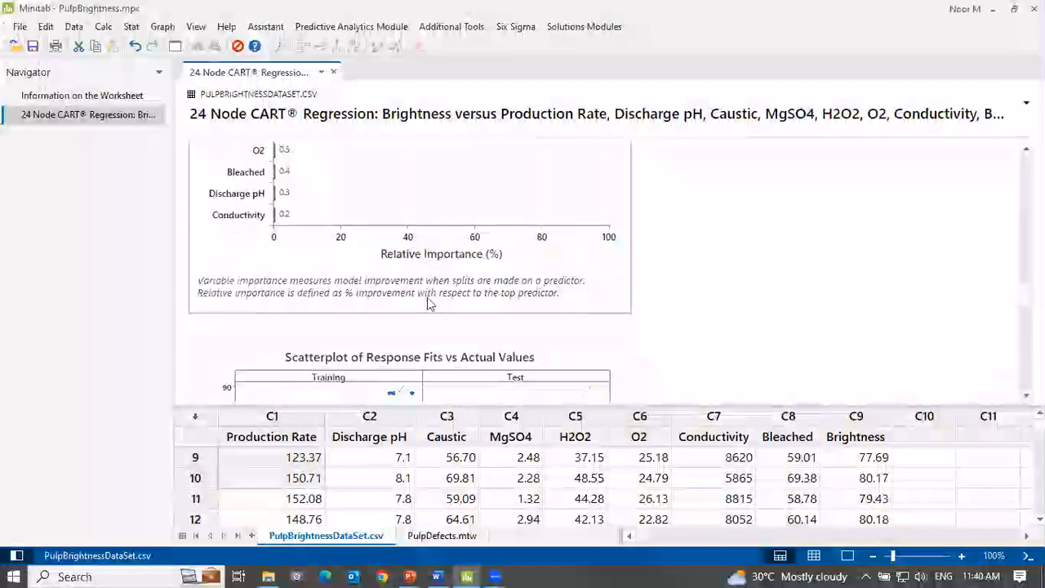
# - Review the Relative Variable Importance chart and the remaining CART Regression output down to the residuals by terminal node plot
pyautogui.scroll(5, 422, 296)
pyautogui.moveTo(292, 270)
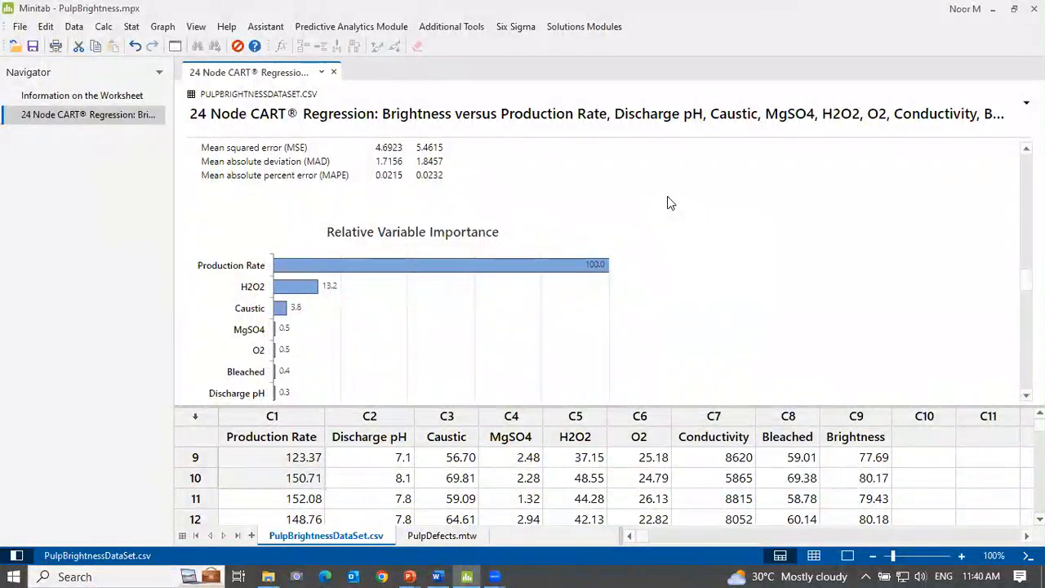
pyautogui.scroll(-15, 667, 196)
pyautogui.scroll(-5, 666, 210)
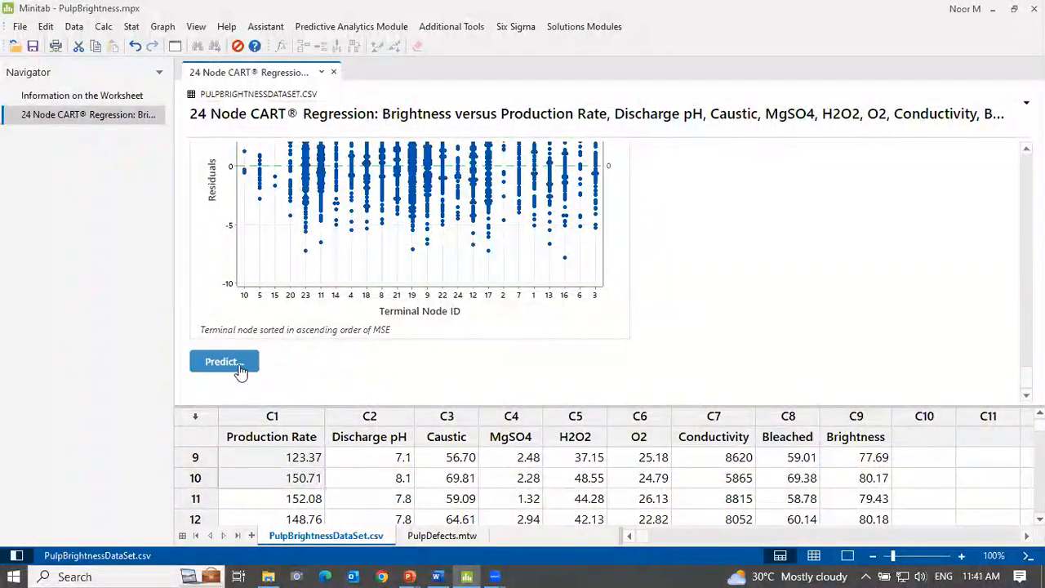
# - Switch to the PulpDefects.mtw worksheet and go through its columns from Production Rate to Bleaching and the empty C9
pyautogui.click(442, 537)
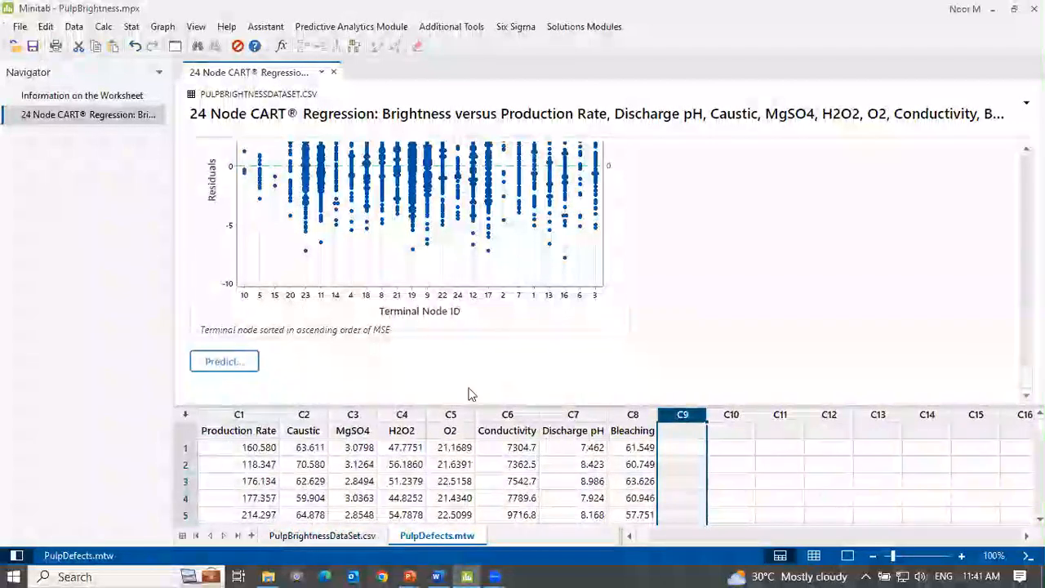
pyautogui.click(234, 413)
pyautogui.click(304, 414)
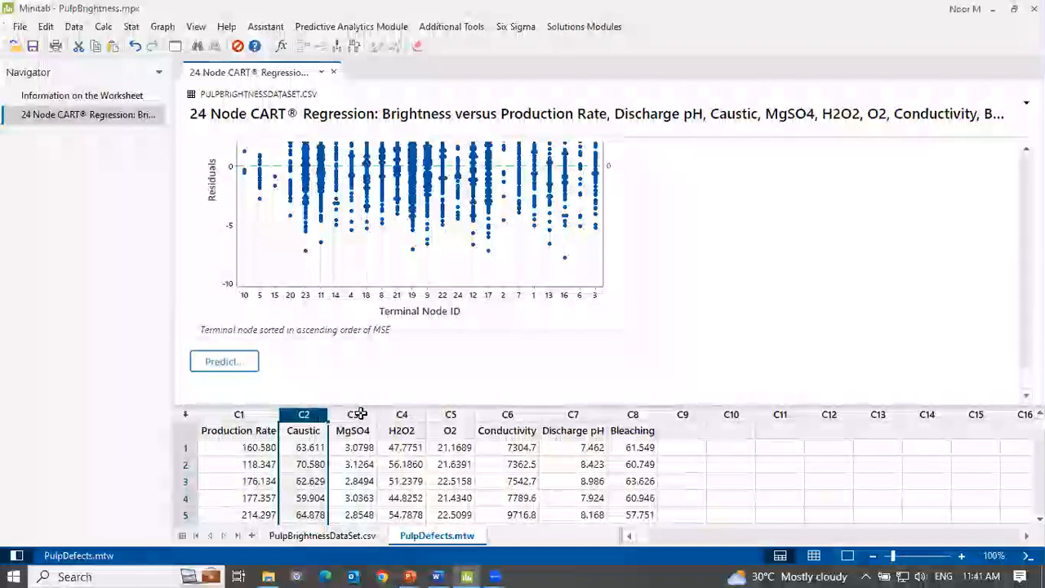
pyautogui.click(356, 414)
pyautogui.click(408, 414)
pyautogui.click(460, 415)
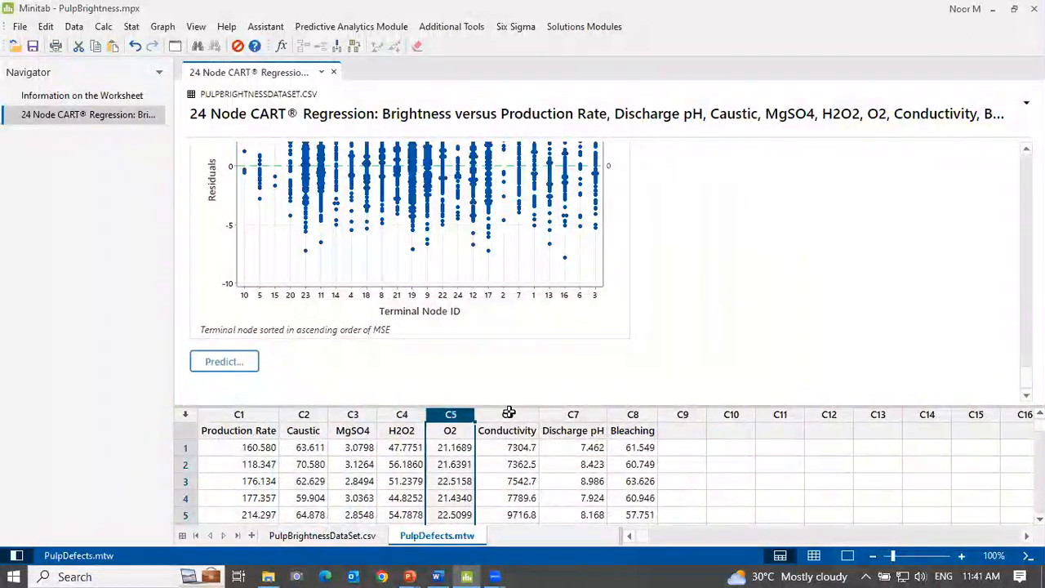
pyautogui.click(507, 413)
pyautogui.click(592, 414)
pyautogui.click(635, 412)
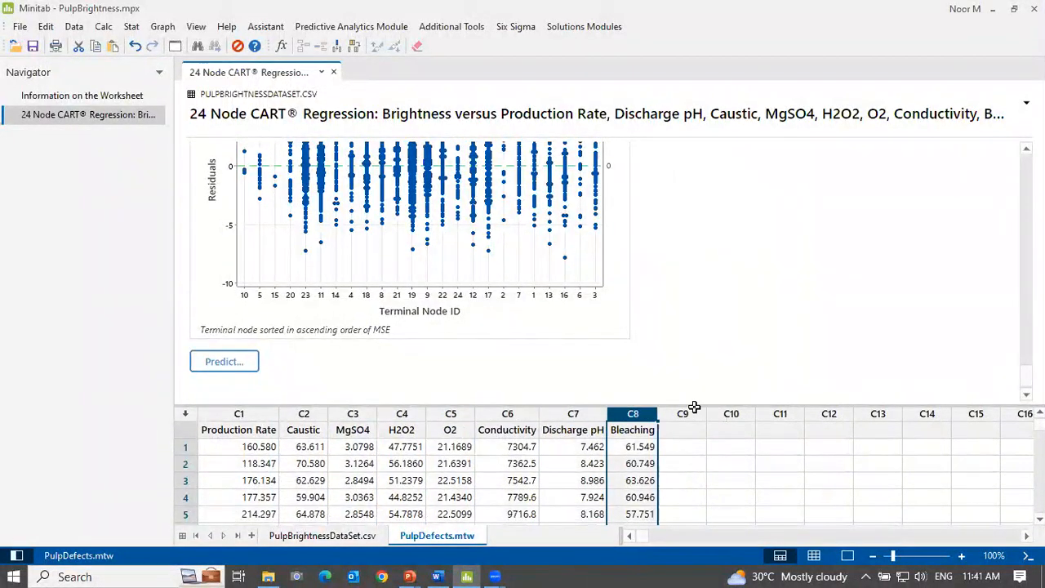
pyautogui.click(690, 412)
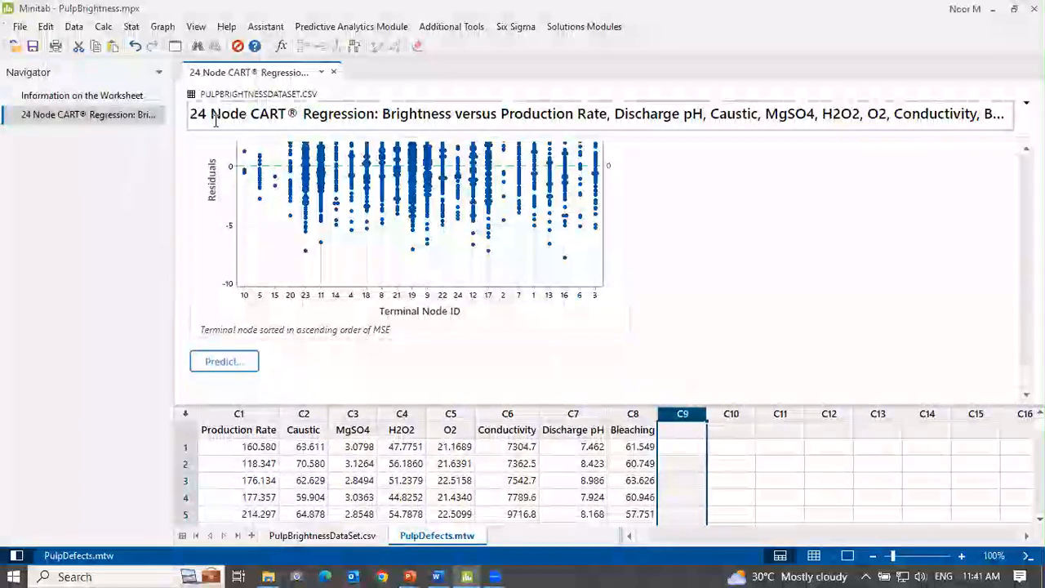
# - Start a Brightness prediction from the CART model using columns of values, and assign the Production Rate column to its predictor
pyautogui.click(227, 361)
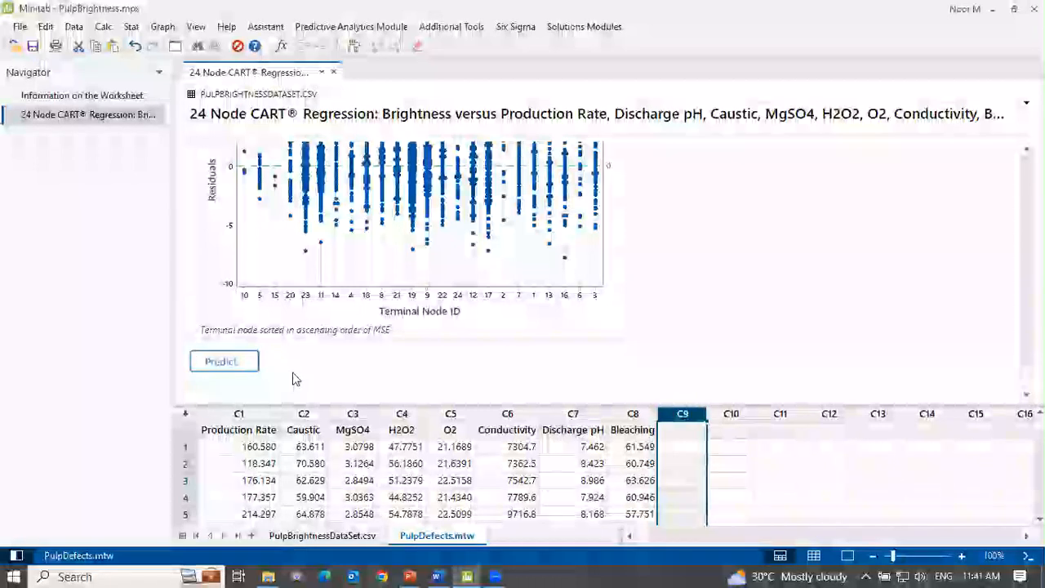
pyautogui.click(224, 363)
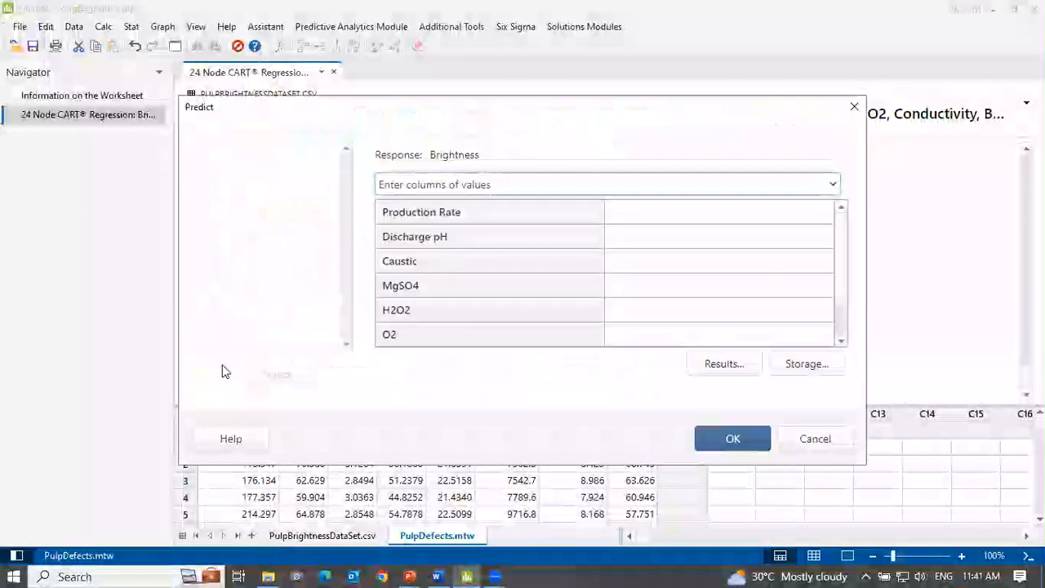
pyautogui.click(412, 187)
pyautogui.click(413, 210)
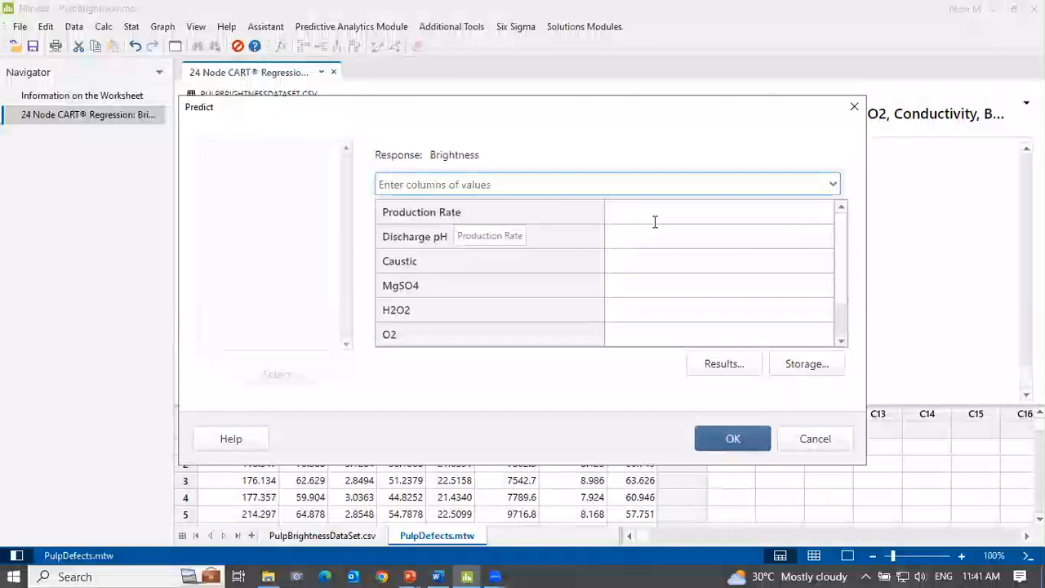
pyautogui.click(641, 214)
pyautogui.doubleClick(275, 158)
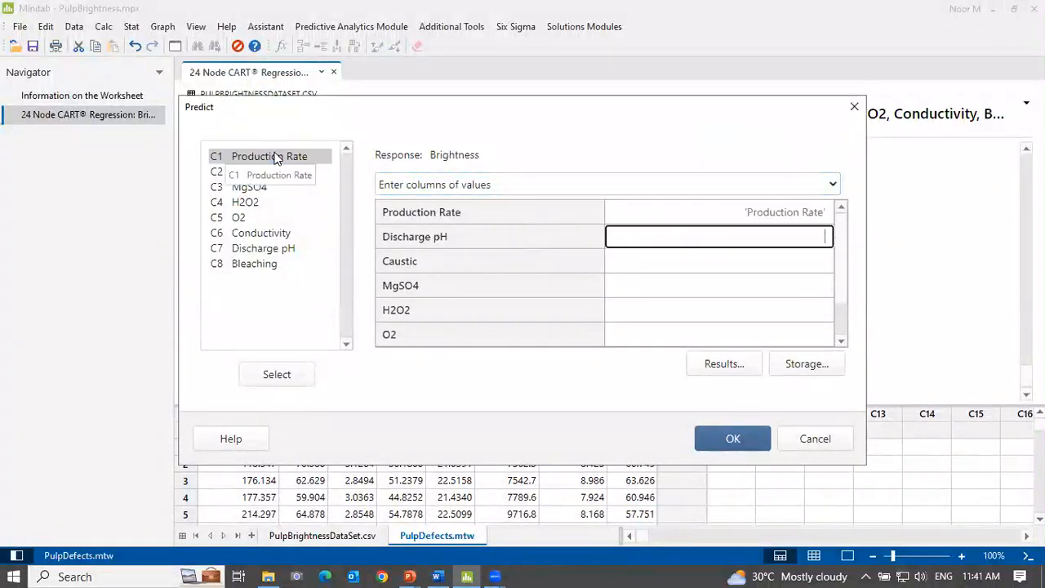
# - Assign the Discharge pH, Caustic, MgSO4 and H2O2 columns to their matching predictors in the prediction
pyautogui.click(264, 250)
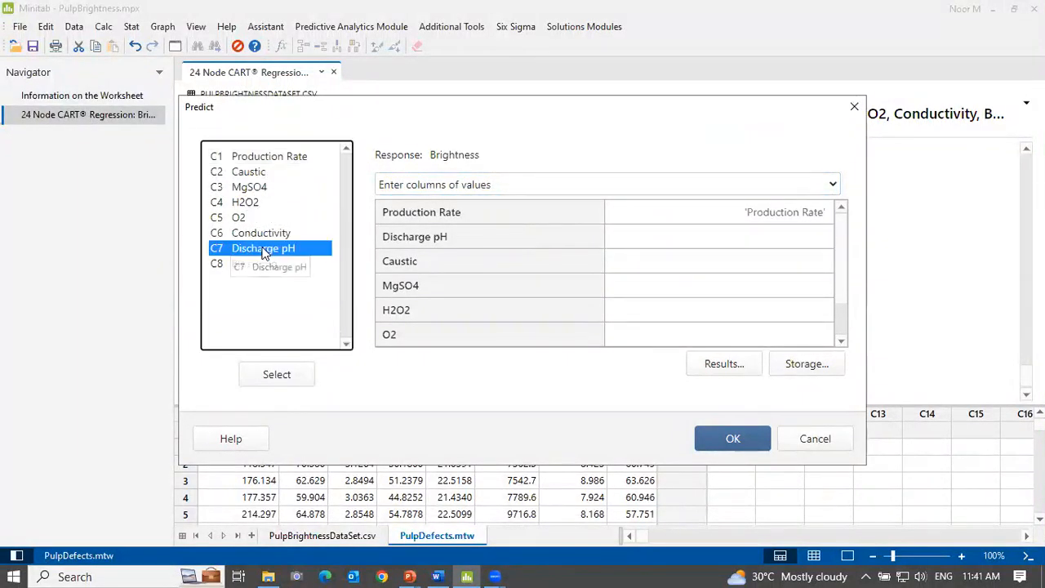
pyautogui.doubleClick(264, 252)
pyautogui.doubleClick(246, 173)
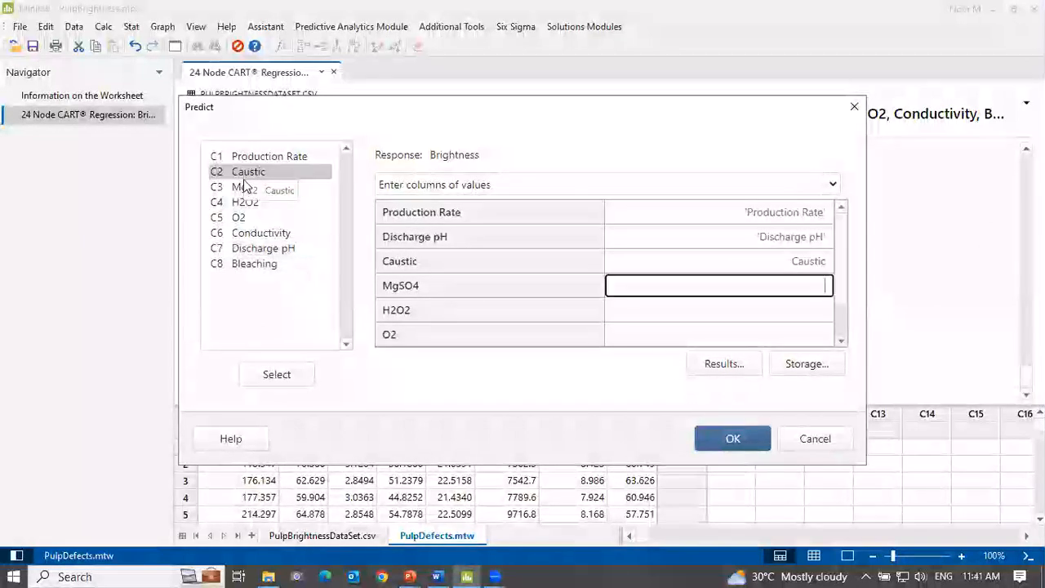
pyautogui.doubleClick(249, 188)
pyautogui.doubleClick(243, 204)
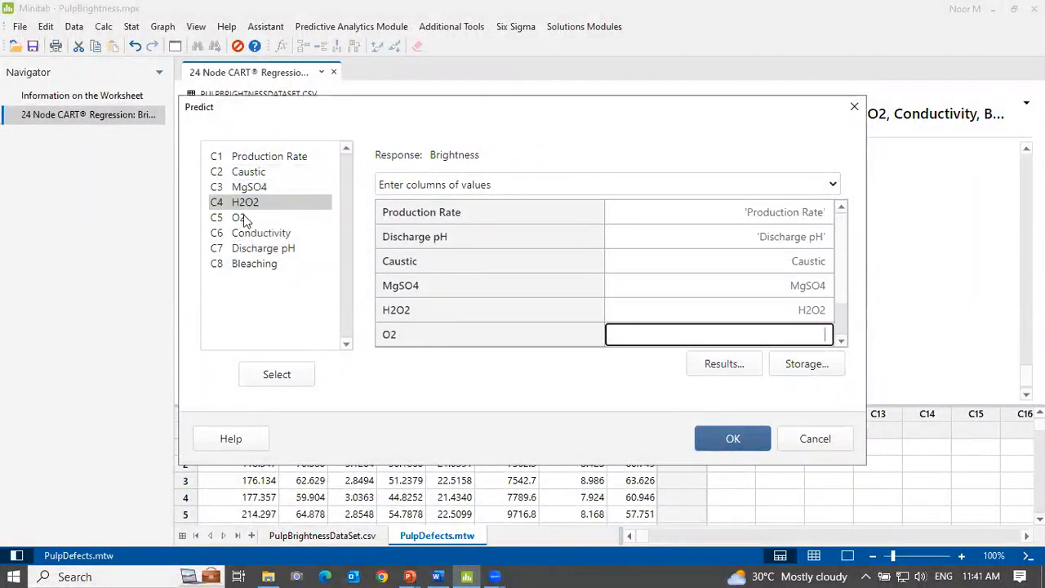
# - Assign O2 and Conductivity to their matching predictors and Bleaching to Bleached, and run the prediction
pyautogui.click(244, 218)
pyautogui.doubleClick(244, 218)
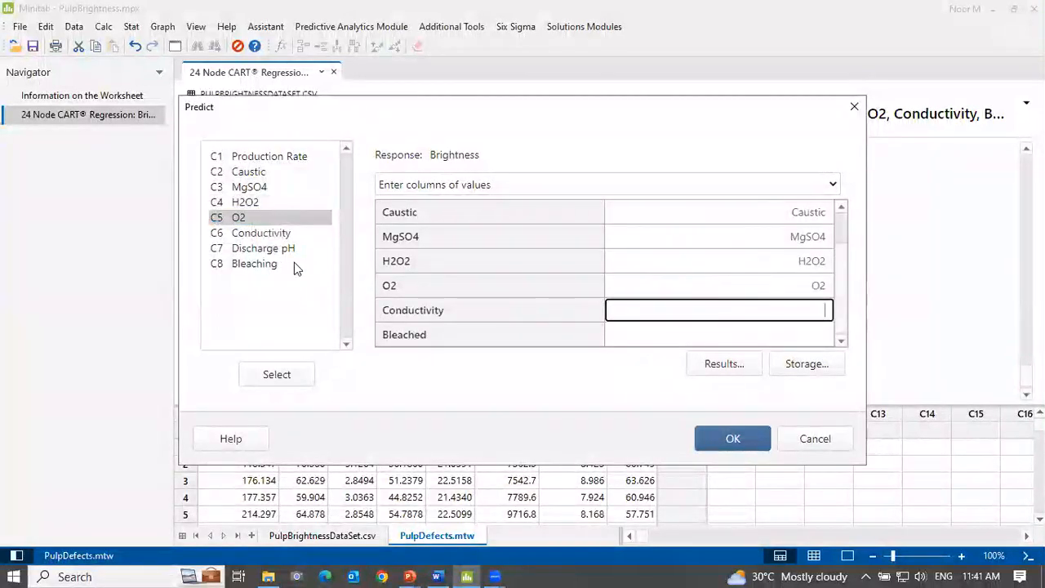
pyautogui.click(252, 237)
pyautogui.doubleClick(253, 235)
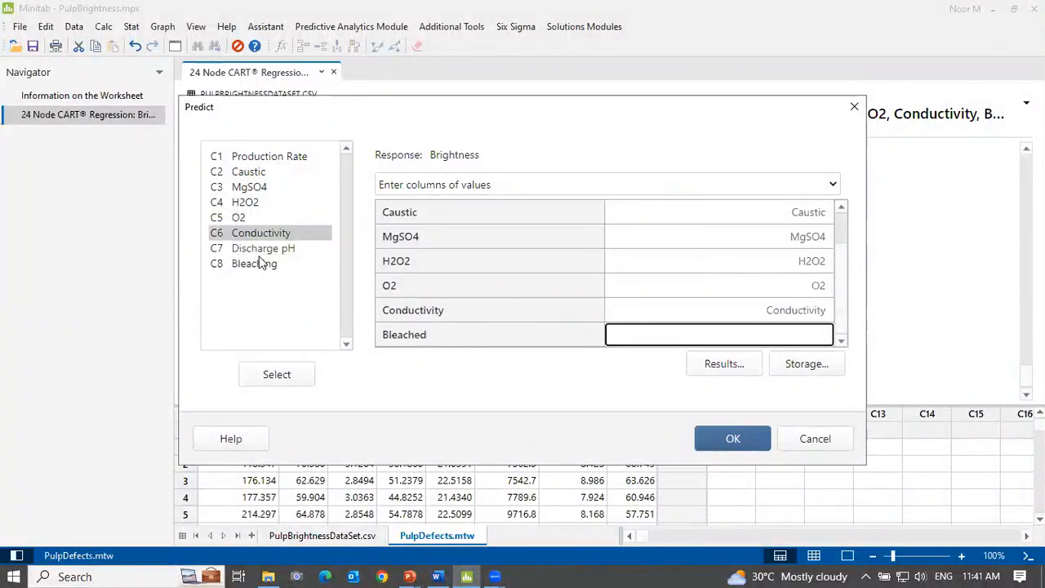
pyautogui.doubleClick(258, 266)
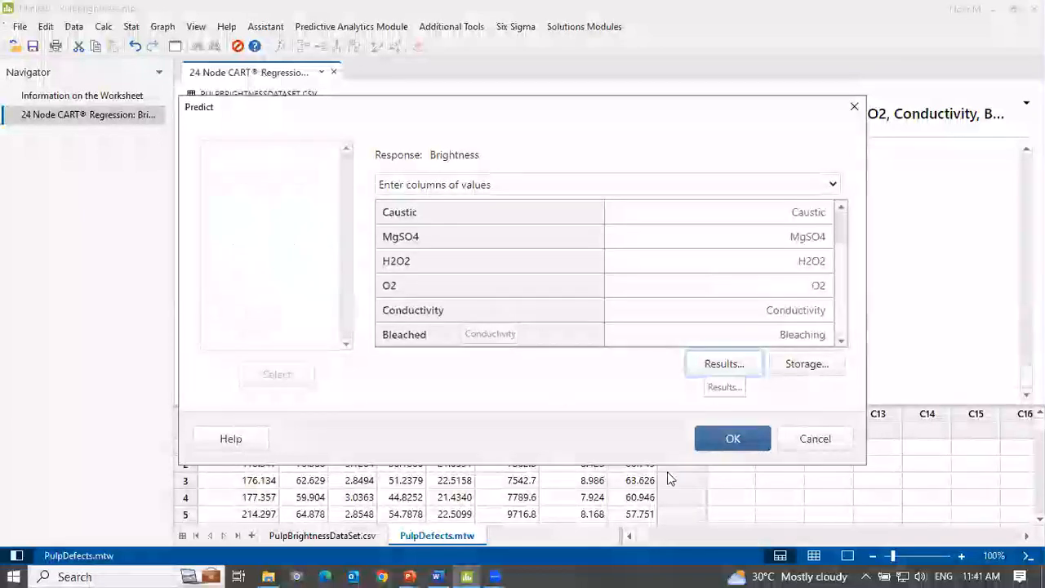
pyautogui.click(719, 444)
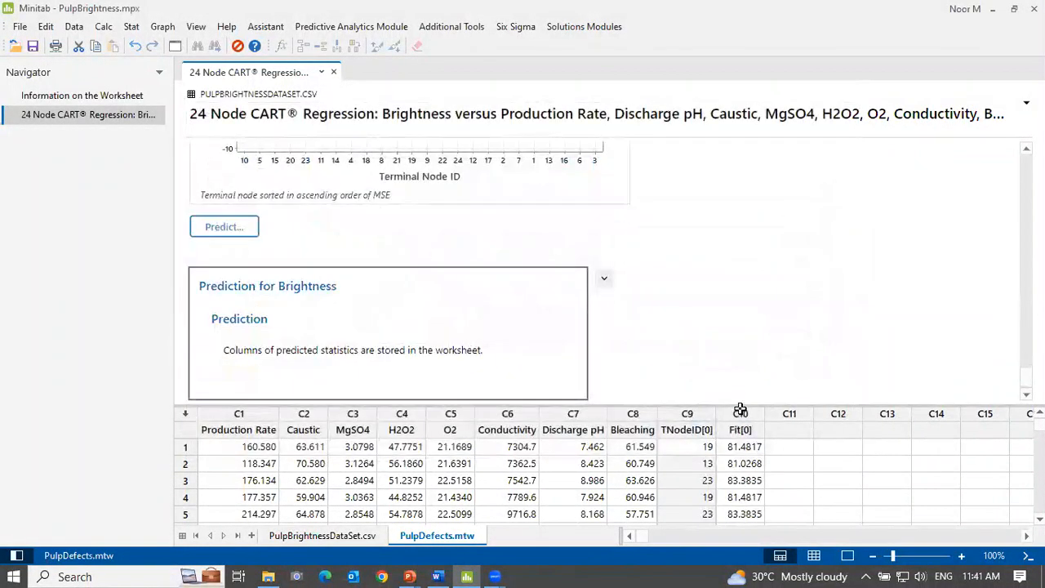
# - Examine the stored fit and terminal node ID columns for the PulpDefects.mtw data, including the predictions in rows 1 and 2
pyautogui.click(740, 413)
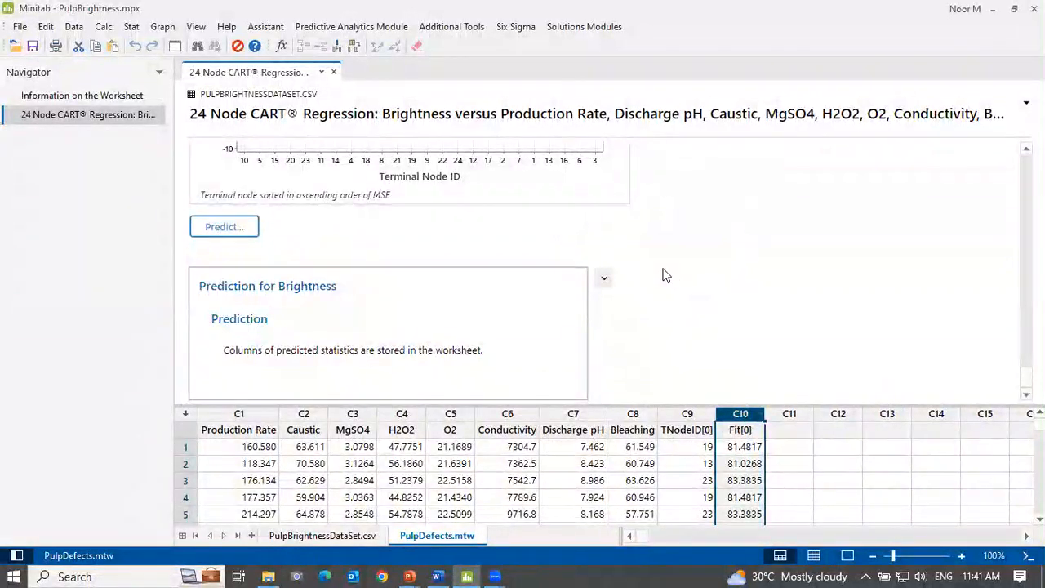
pyautogui.click(726, 435)
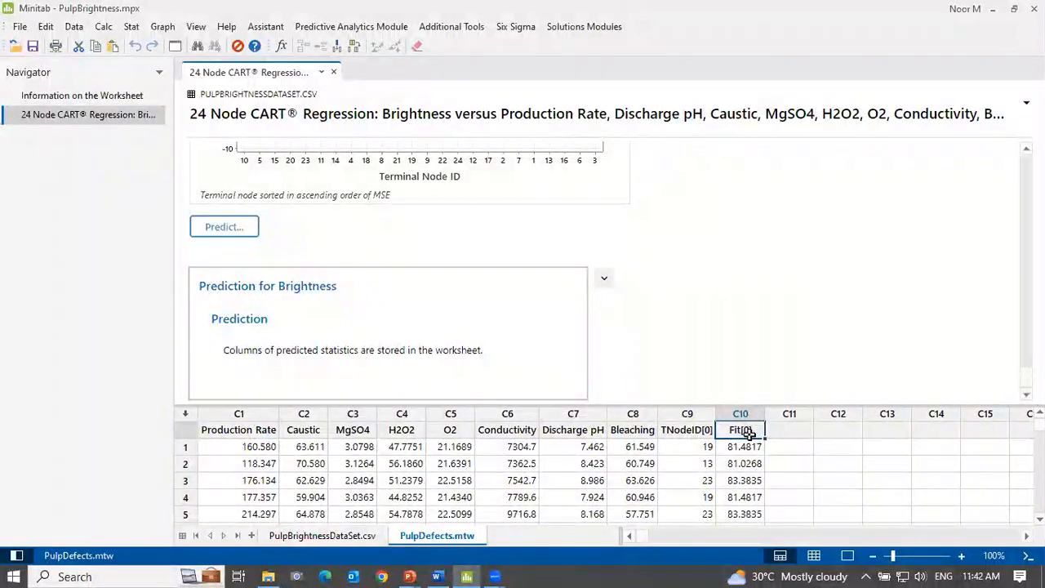
pyautogui.click(685, 410)
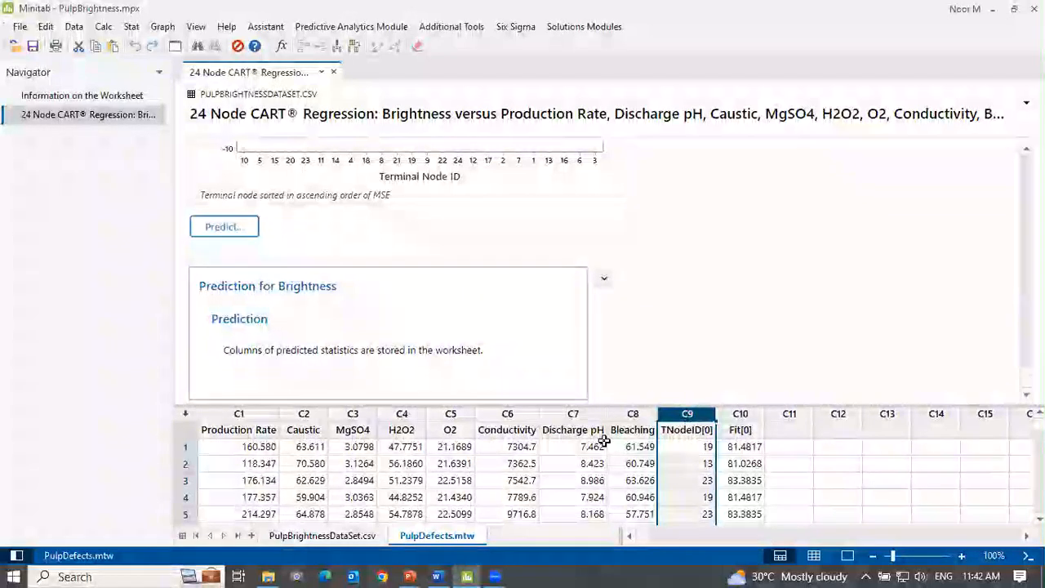
pyautogui.click(189, 446)
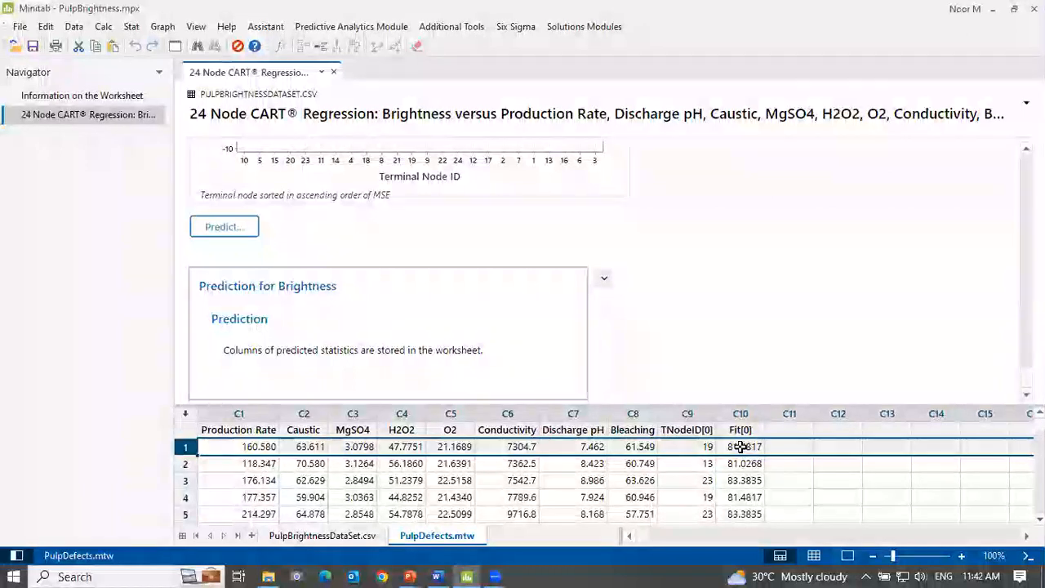
pyautogui.click(686, 464)
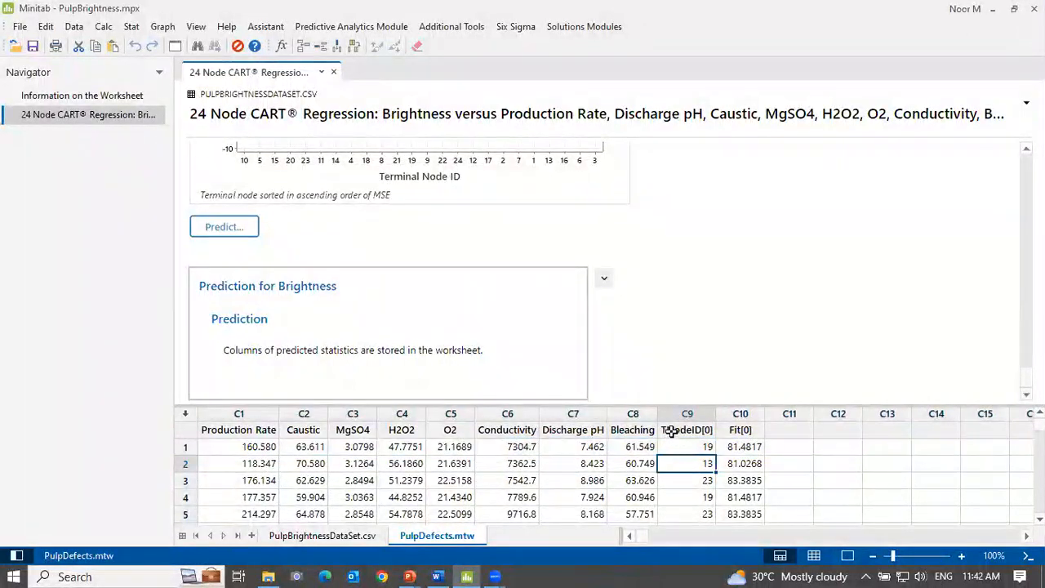
pyautogui.click(759, 463)
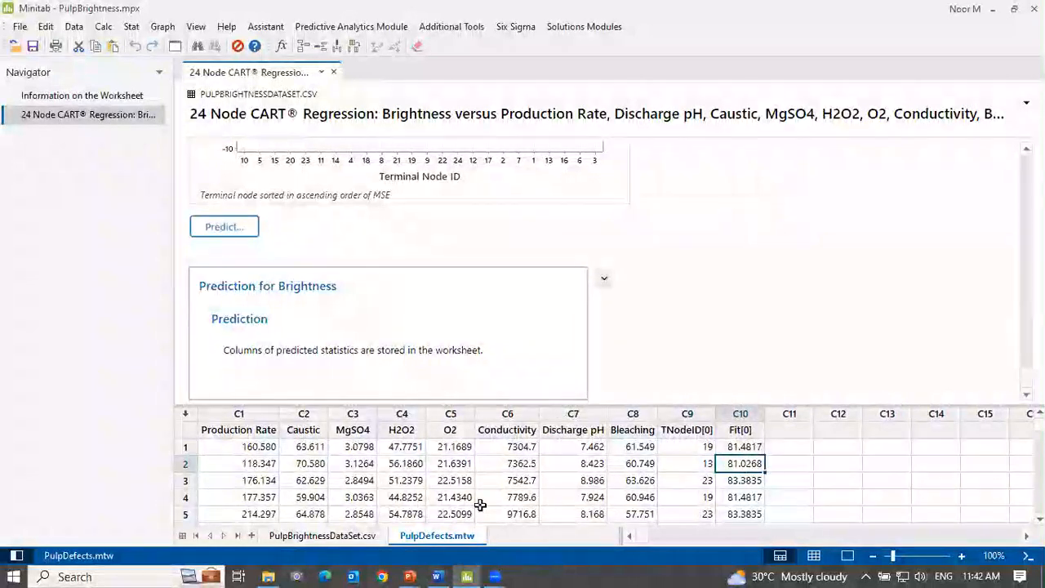
pyautogui.click(739, 413)
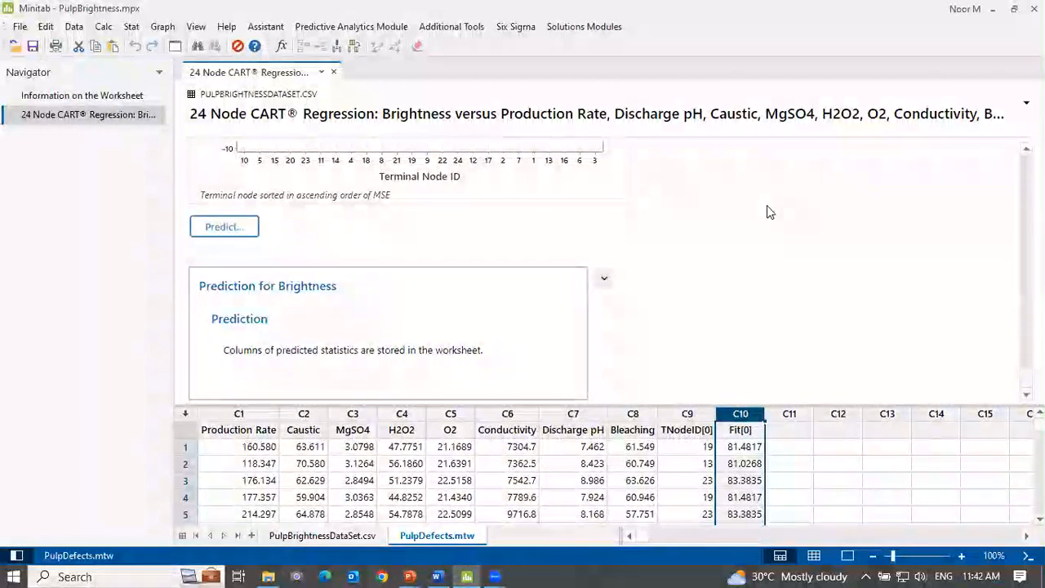
# - Switch to the PowerPoint slide show and advance from the CART Regression Tree instructions to the root node explanation on slide 24
pyautogui.click(339, 27)
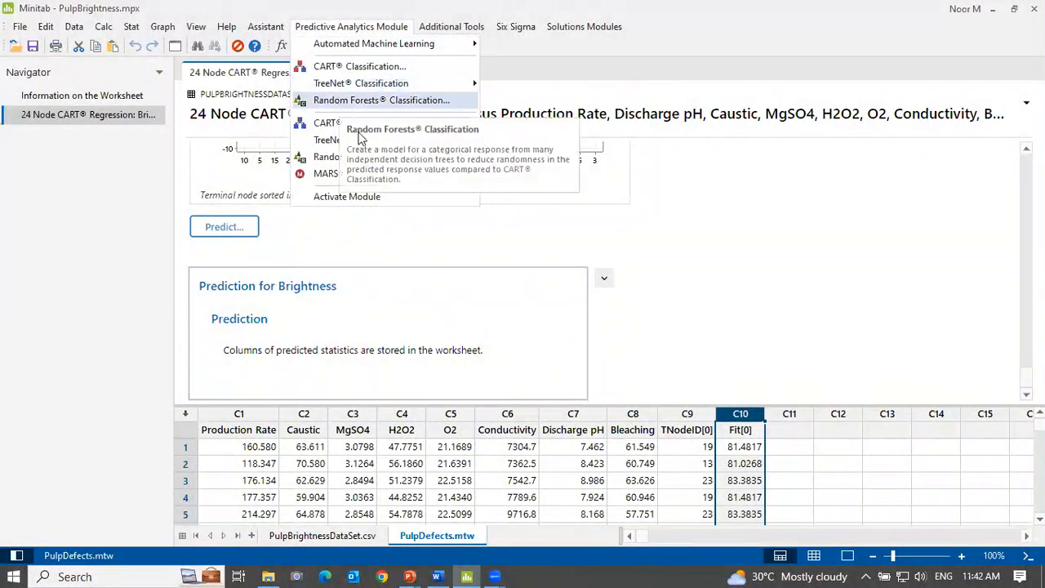
pyautogui.click(410, 574)
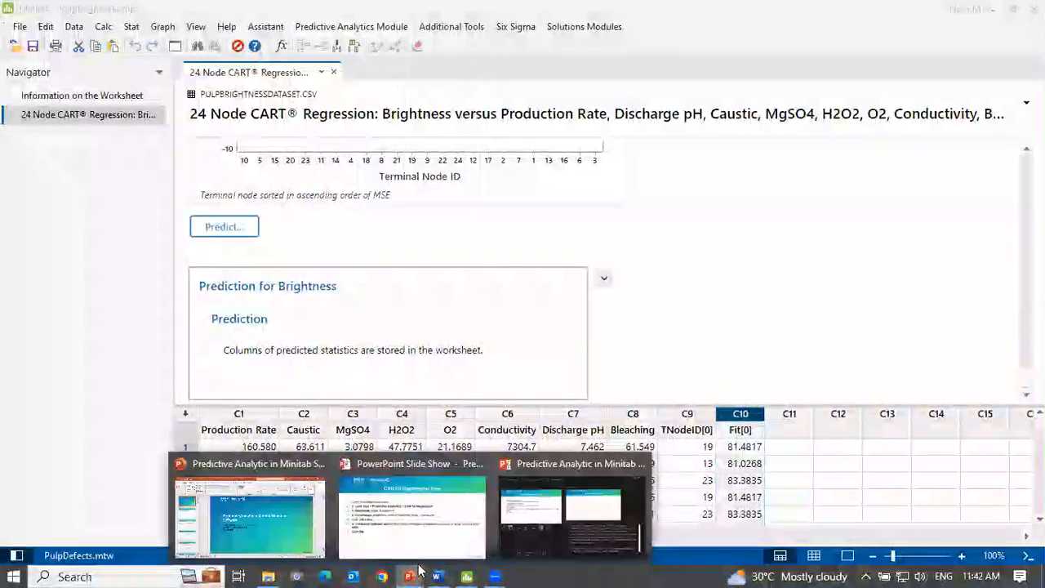
pyautogui.click(560, 533)
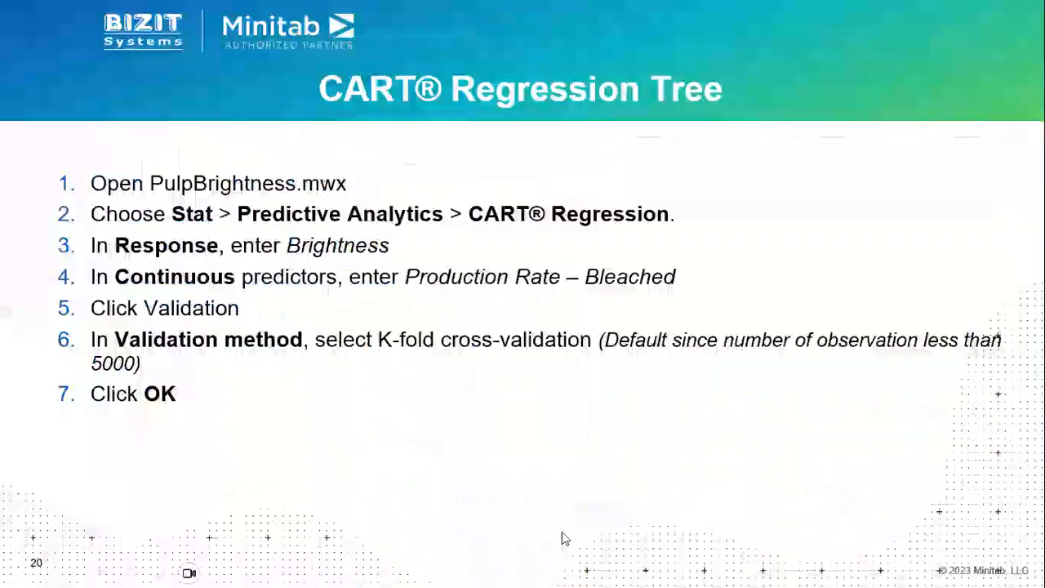
pyautogui.scroll(-7, 522, 364)
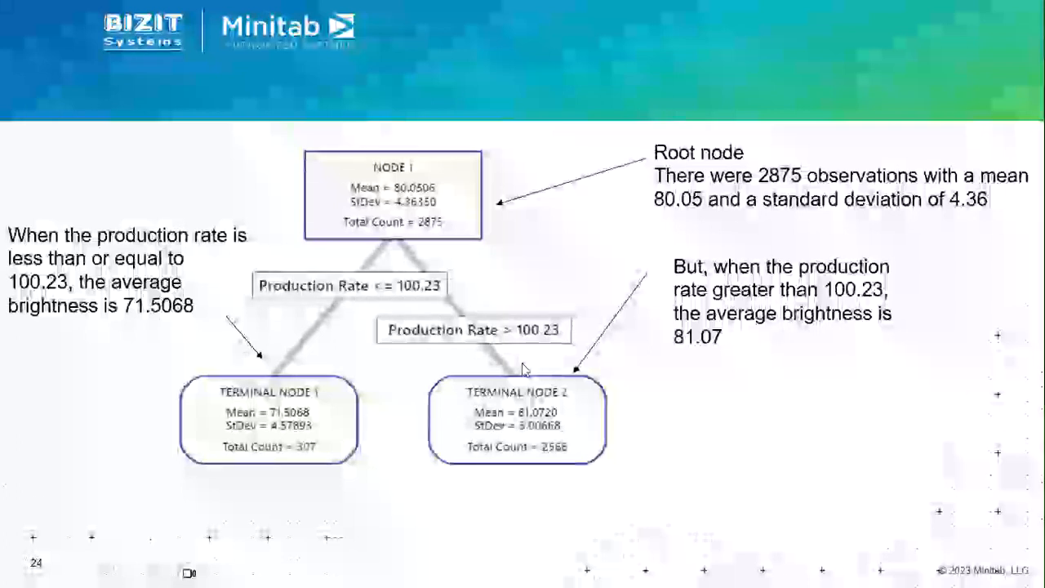
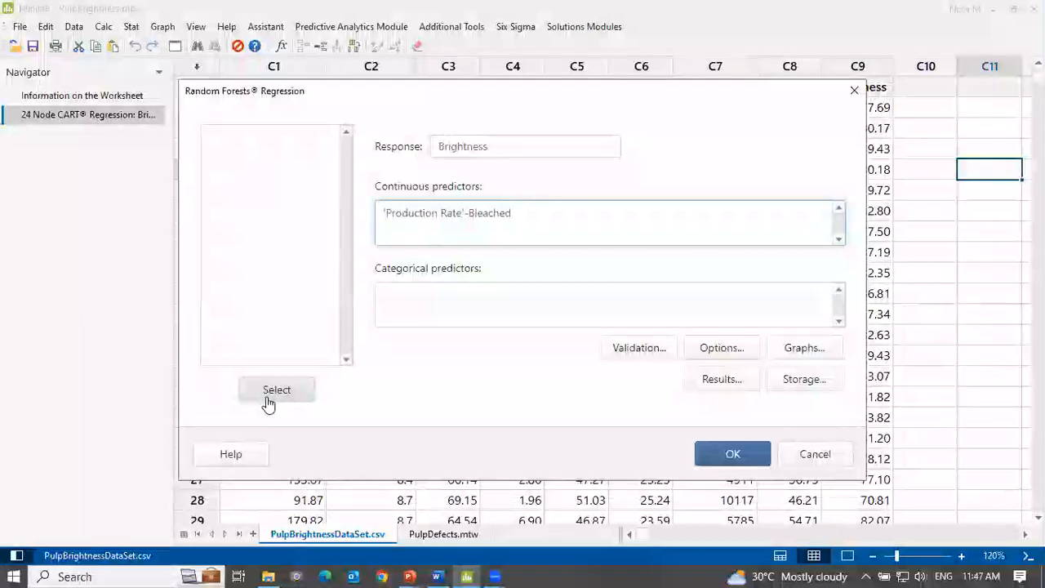
# - Run the Random Forests Regression of Brightness on Production Rate through Bleached, keeping validation with out-of-bag data
pyautogui.click(638, 350)
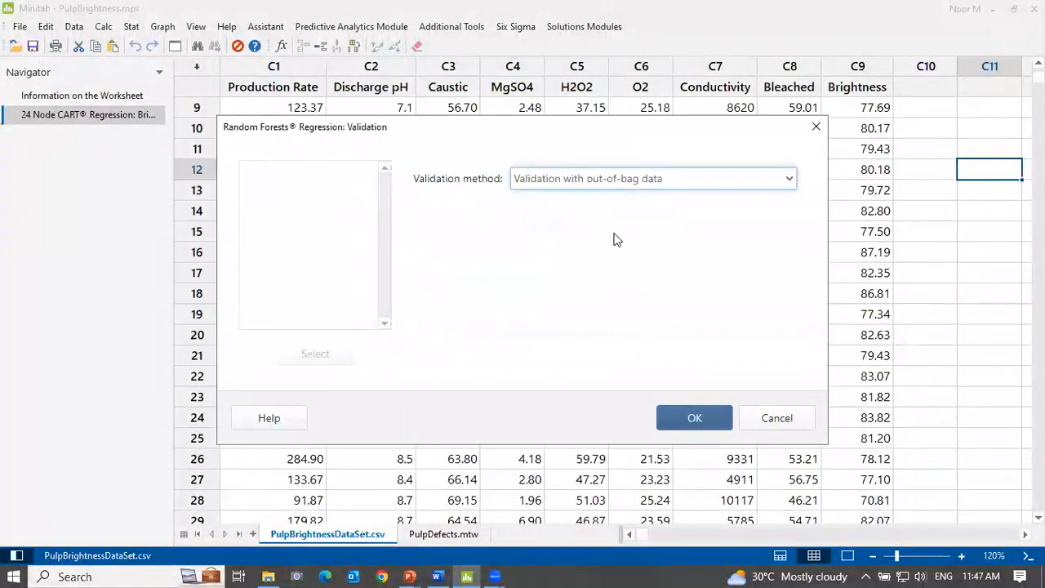
pyautogui.click(695, 418)
pyautogui.click(727, 450)
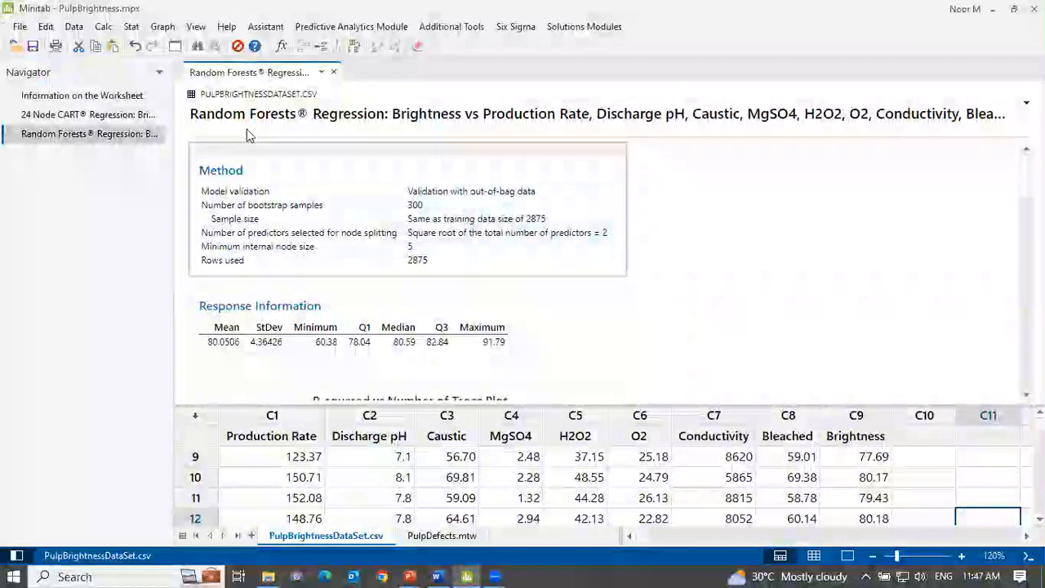
# - Review the Random Forests Regression's Model Summary statistics and Relative Variable Importance chart
pyautogui.scroll(-10, 375, 159)
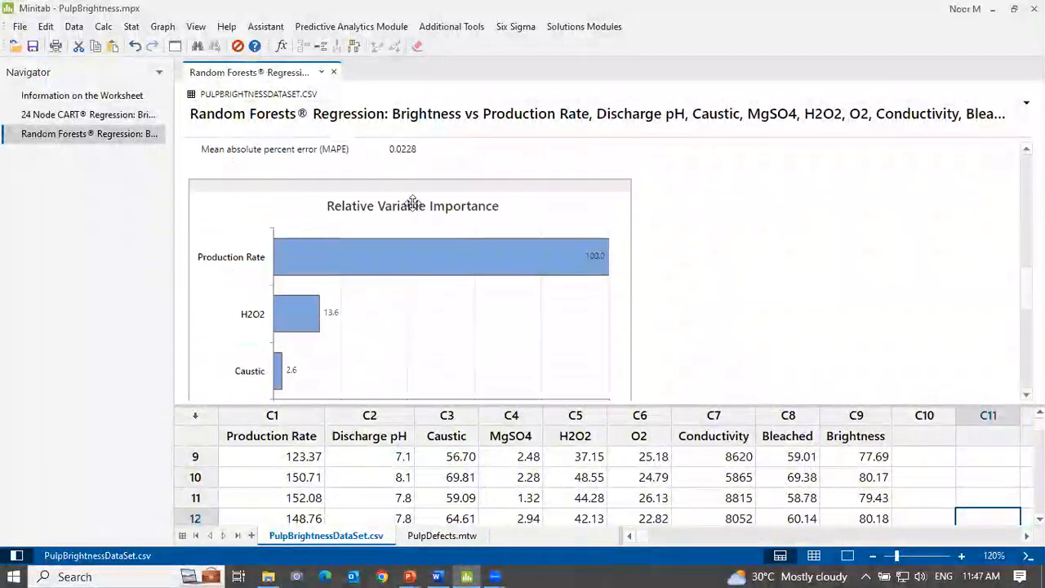
pyautogui.scroll(3, 412, 202)
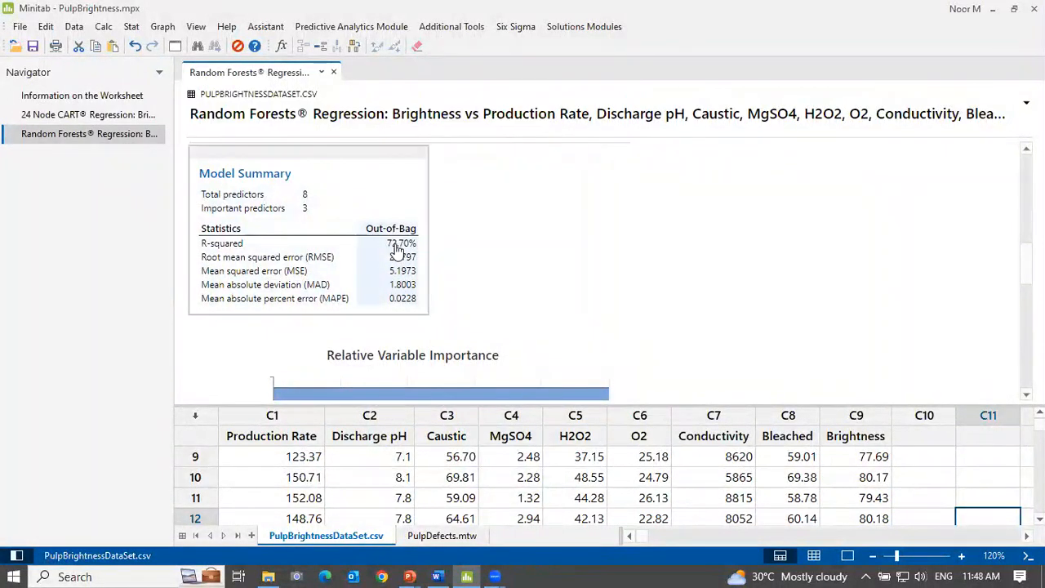
pyautogui.scroll(-3, 570, 253)
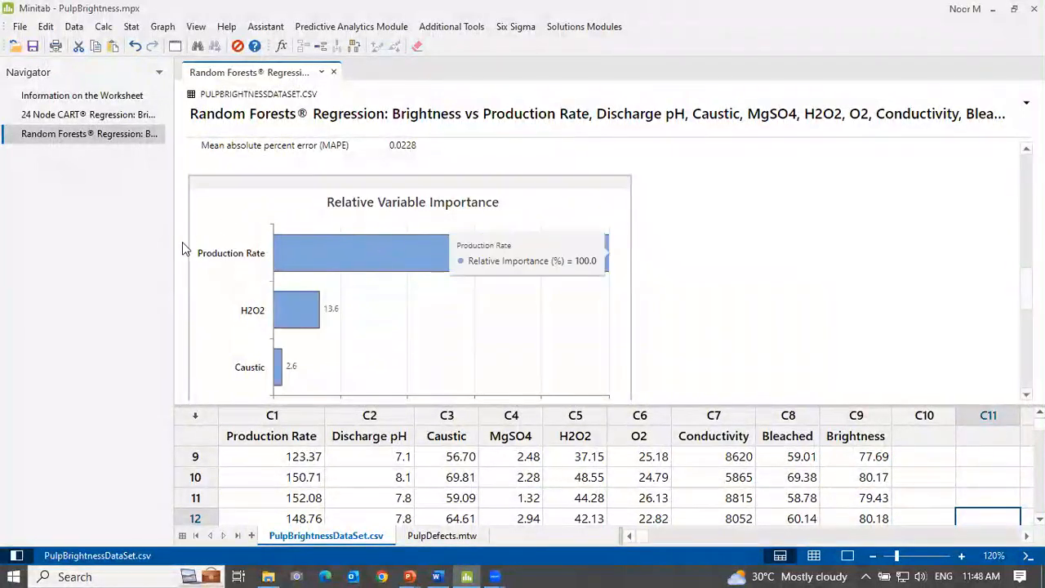
# - Inspect the Production Rate and H2O2 importance bars and the out-of-bag R-squared of the Random Forests model
pyautogui.click(294, 256)
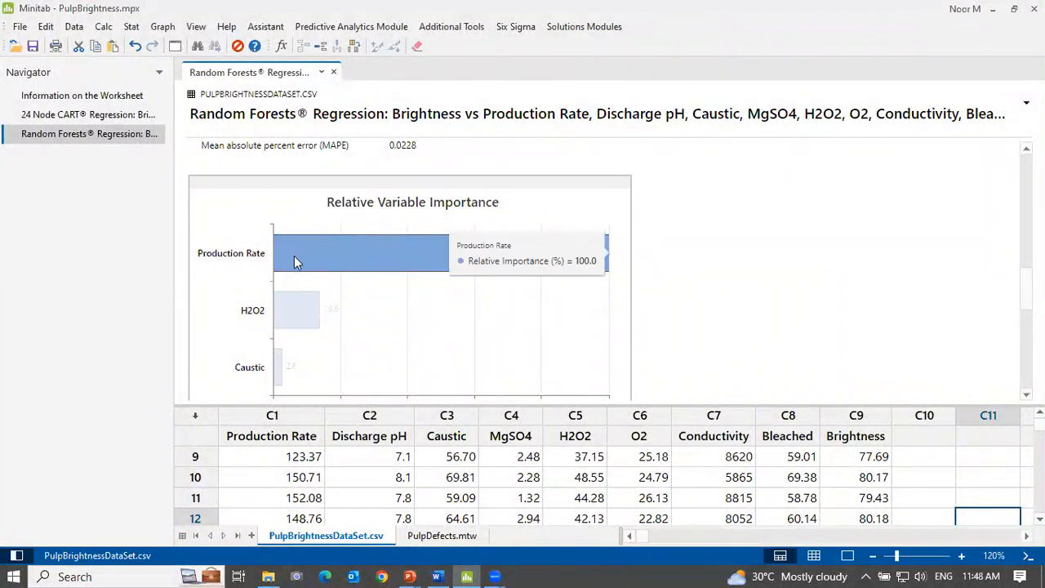
pyautogui.click(295, 320)
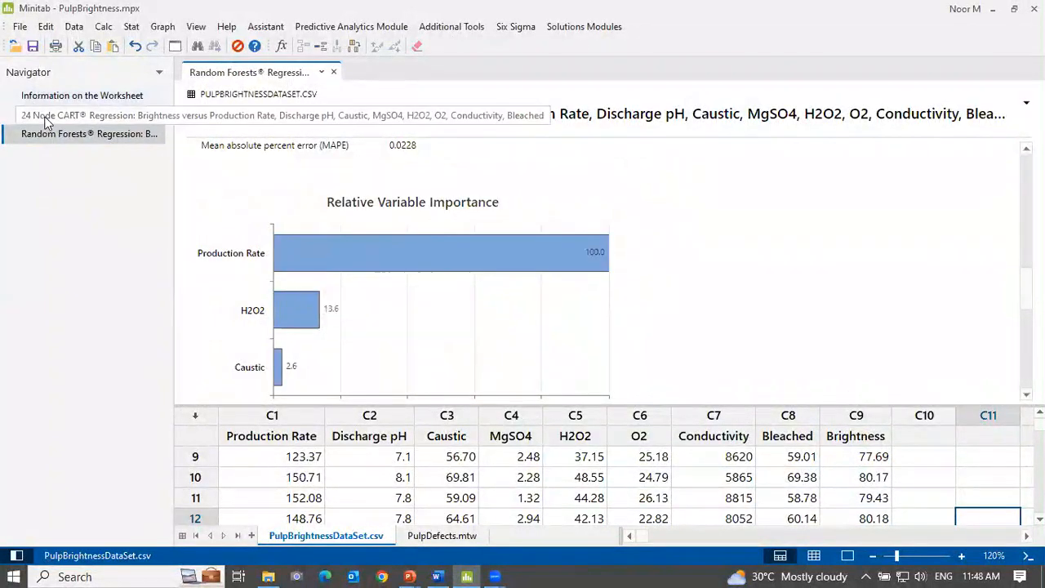
pyautogui.scroll(4, 650, 288)
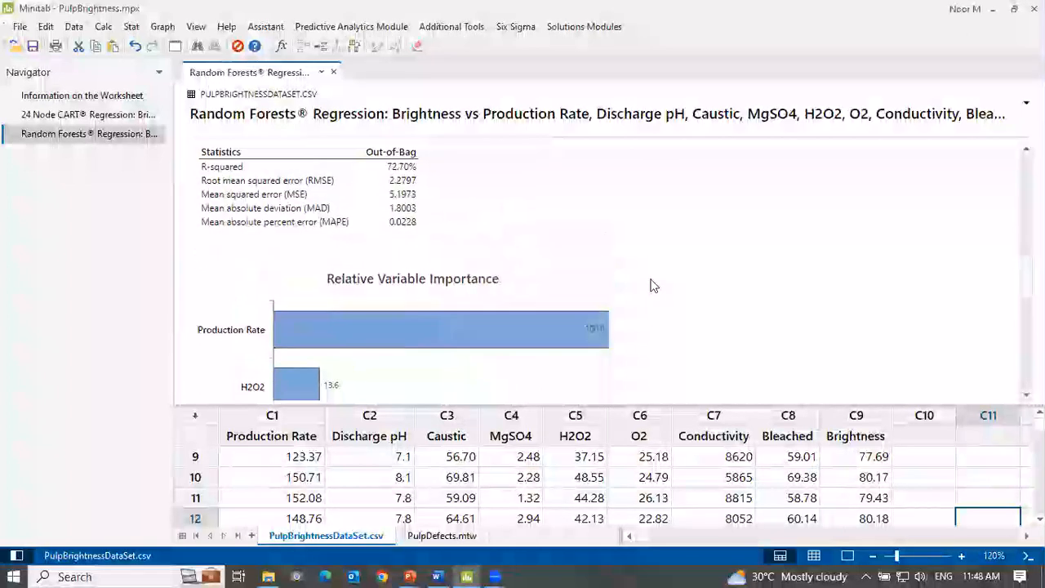
pyautogui.click(384, 256)
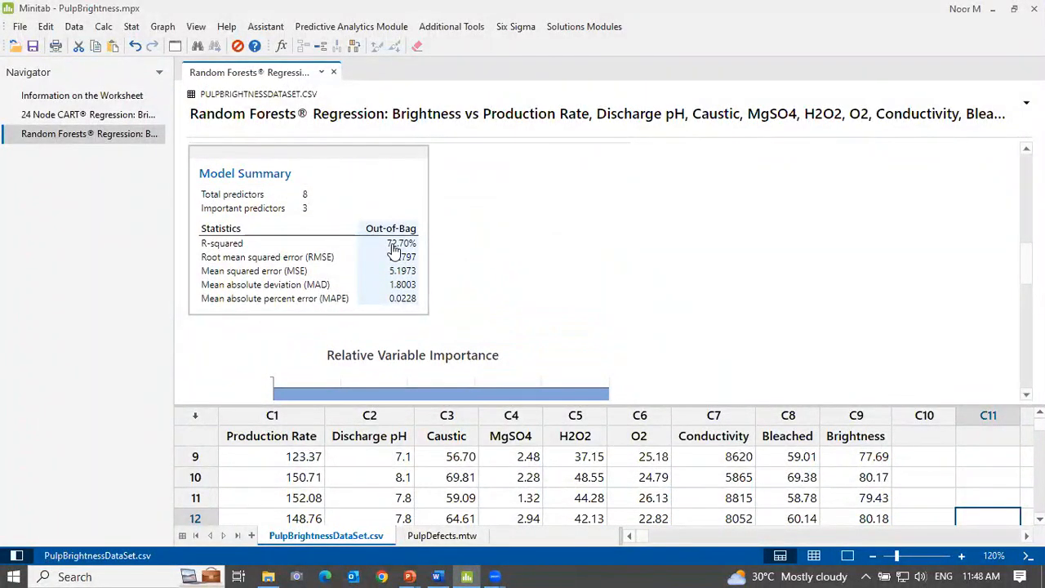
pyautogui.click(539, 193)
# - Fit a TreeNet Regression model with Brightness as the response and Production Rate through Bleached as continuous predictors
pyautogui.click(333, 30)
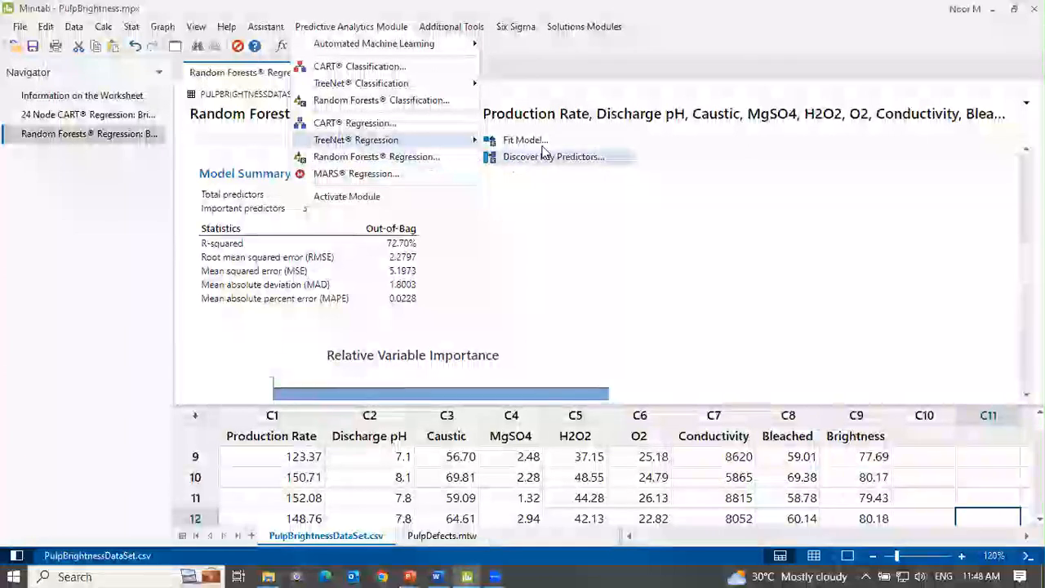
pyautogui.click(542, 142)
pyautogui.doubleClick(270, 262)
pyautogui.moveTo(269, 141); pyautogui.dragTo(268, 248)
pyautogui.click(265, 390)
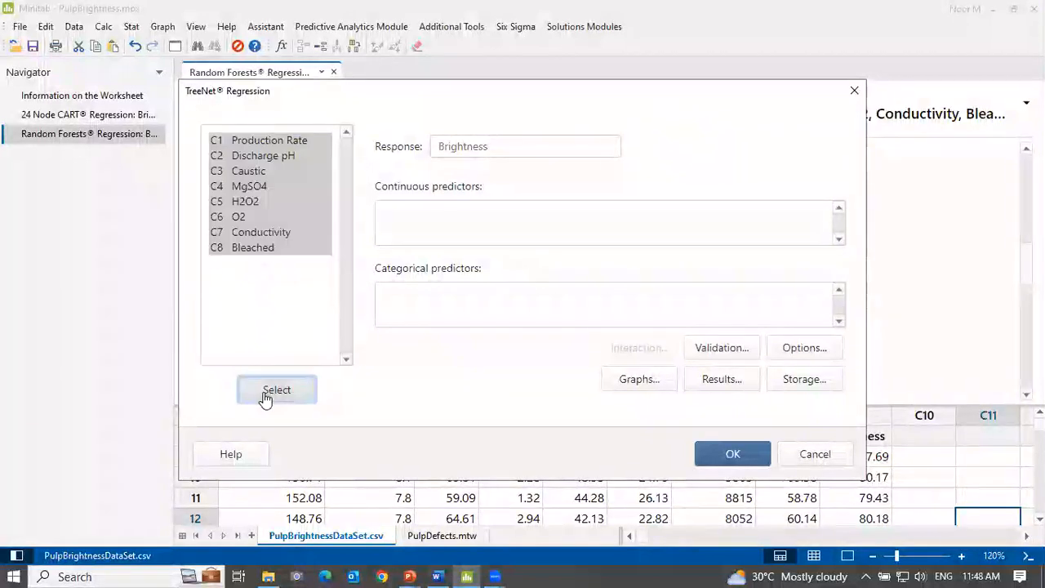
pyautogui.click(730, 461)
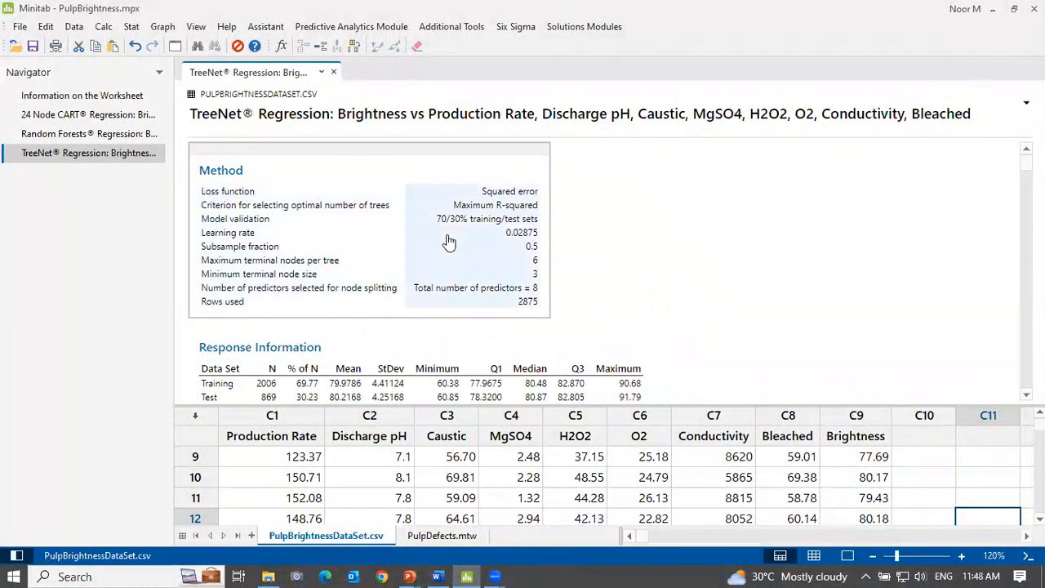
# - Review the TreeNet R-squared vs Number of Trees plot, Model Summary statistics and Relative Variable Importance chart
pyautogui.scroll(-5, 448, 242)
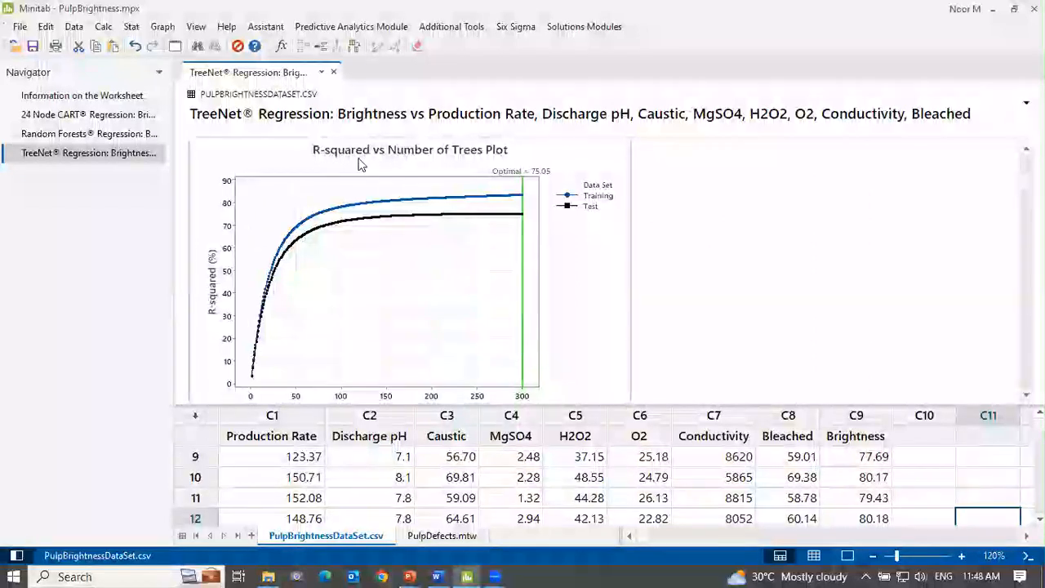
pyautogui.scroll(-5, 359, 163)
pyautogui.scroll(2, 326, 182)
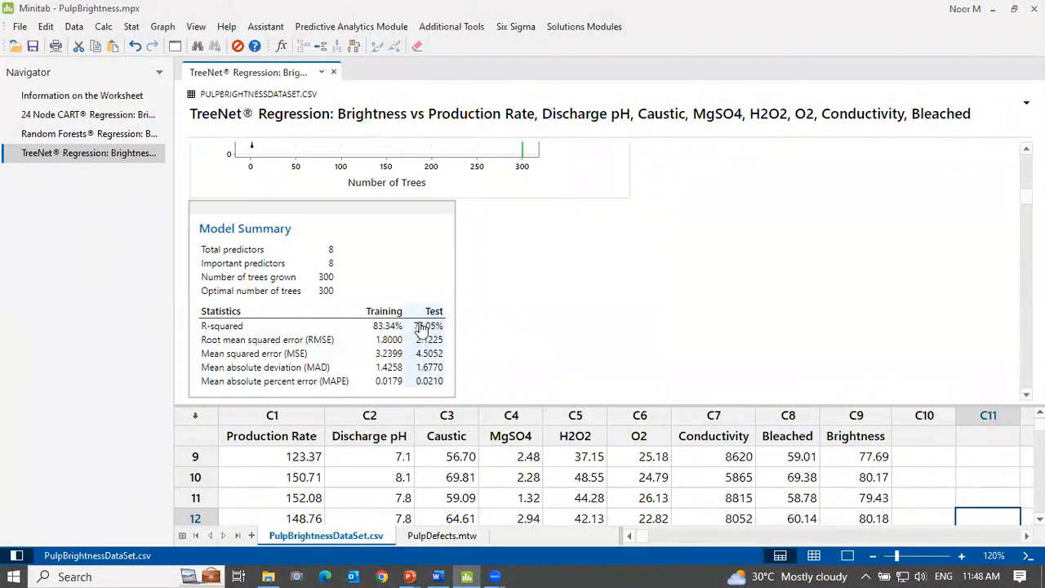
pyautogui.scroll(-3, 501, 305)
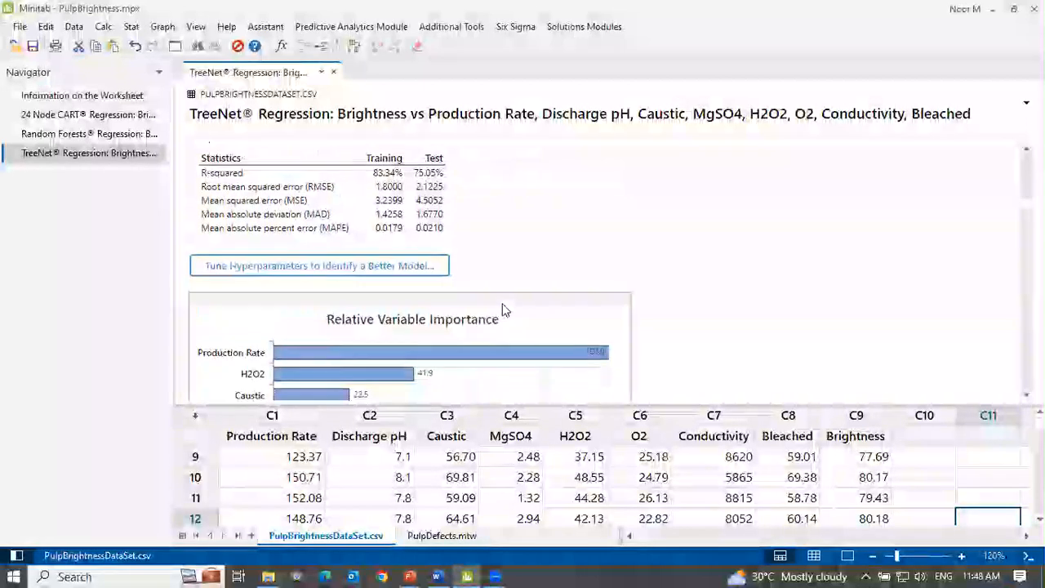
pyautogui.scroll(-2, 340, 274)
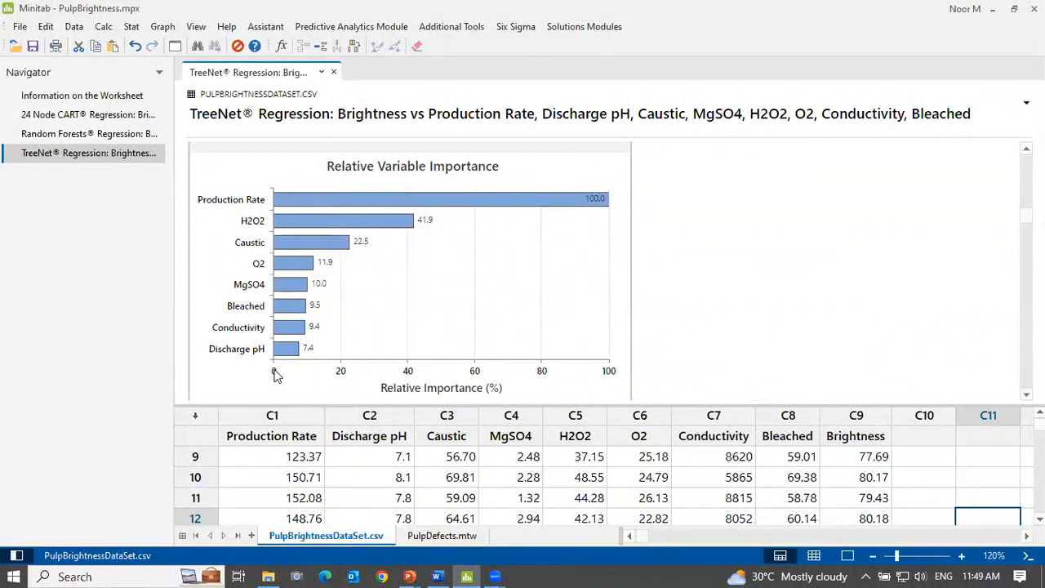
# - Examine the One Predictor Partial Dependence Plot of fitted Brightness against Production Rate, tracing its low, peak and dip regions
pyautogui.scroll(-10, 275, 373)
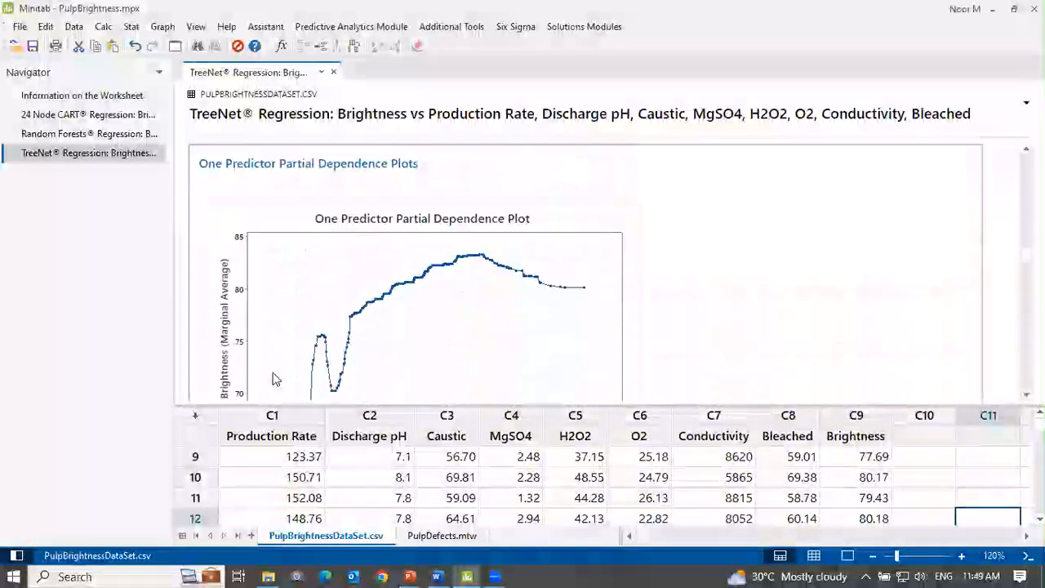
pyautogui.scroll(2, 279, 361)
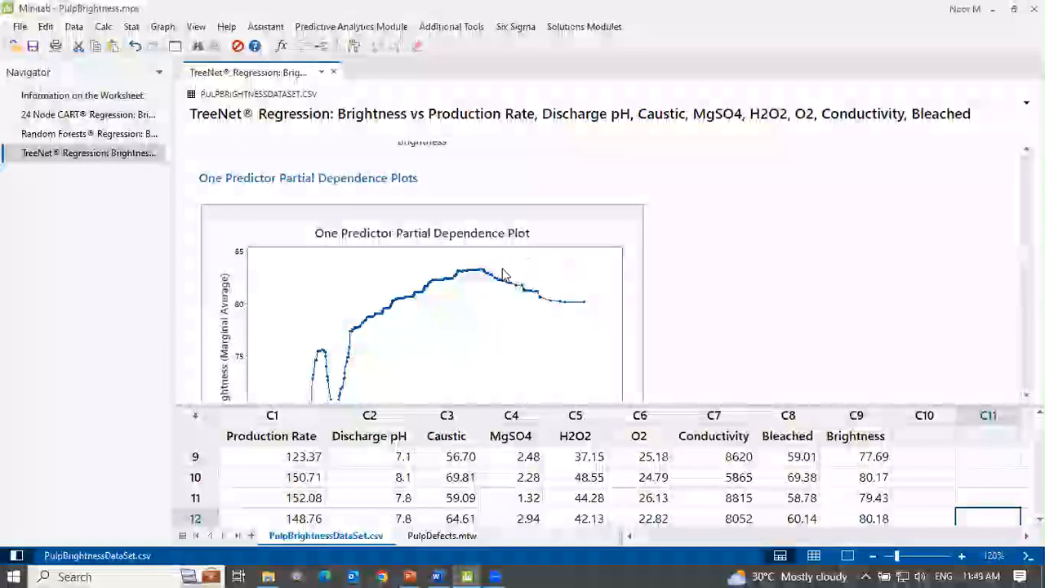
pyautogui.scroll(-4, 507, 282)
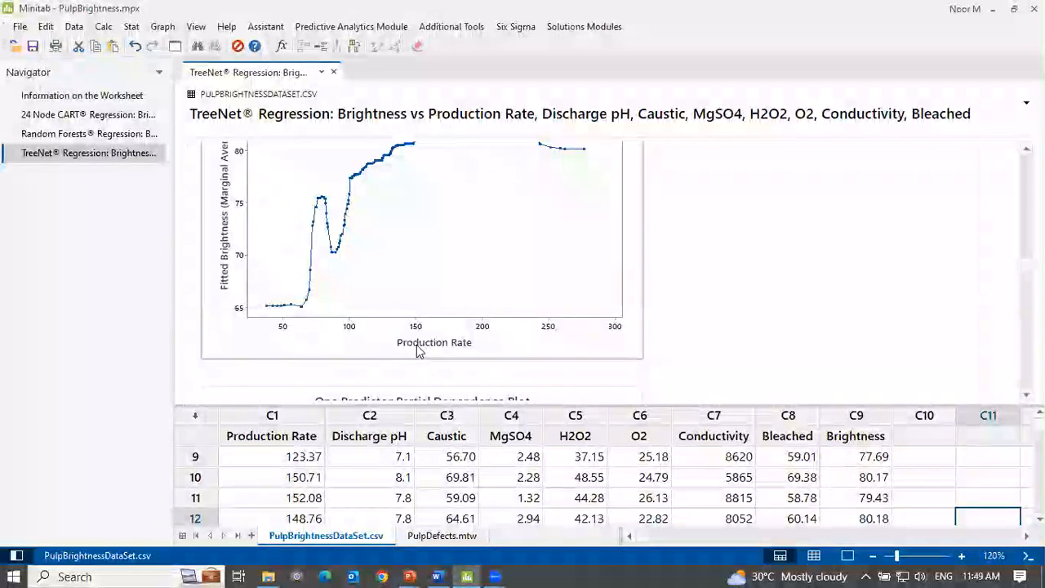
pyautogui.scroll(2, 494, 341)
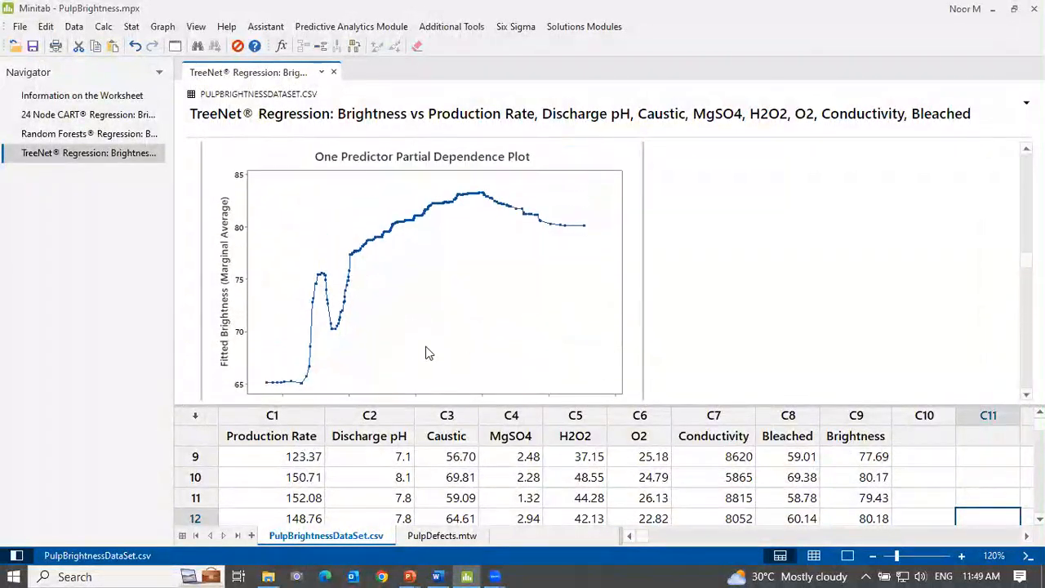
pyautogui.scroll(-2, 322, 363)
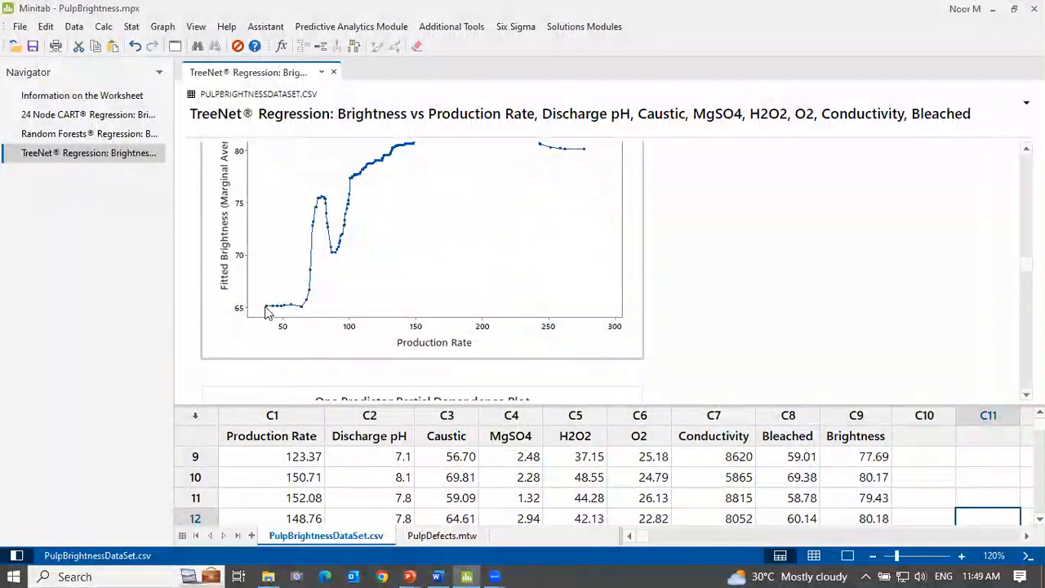
pyautogui.moveTo(266, 311)
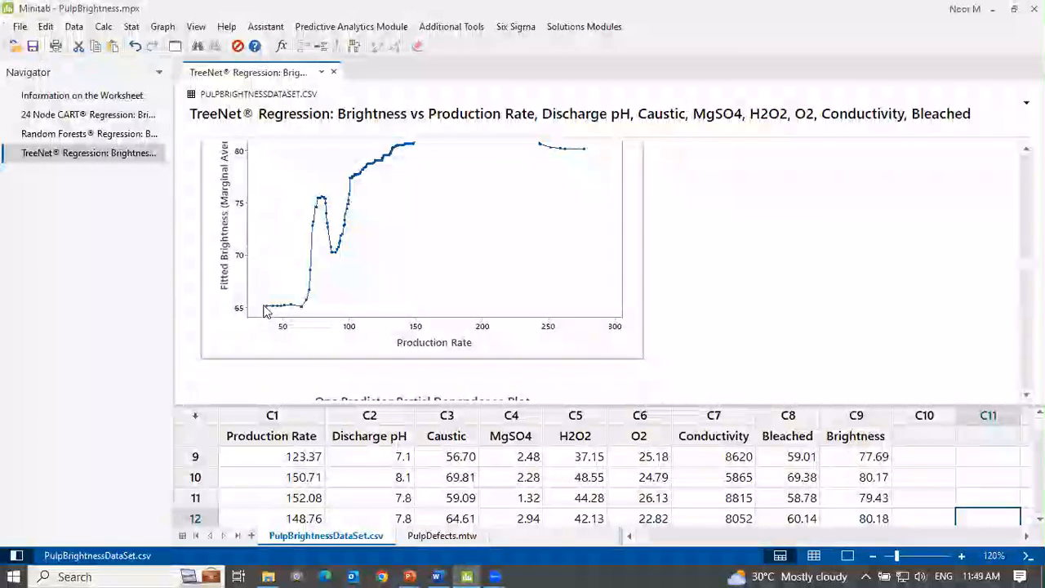
pyautogui.moveTo(303, 314)
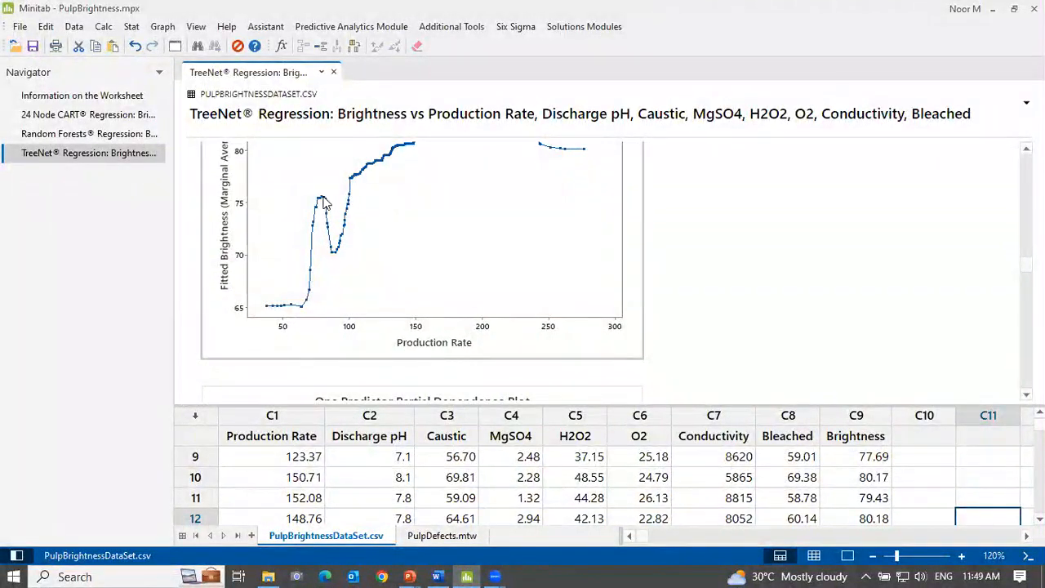
pyautogui.moveTo(335, 255)
# - Examine the H2O2 and Caustic partial dependence plots in the TreeNet output
pyautogui.scroll(-5, 387, 286)
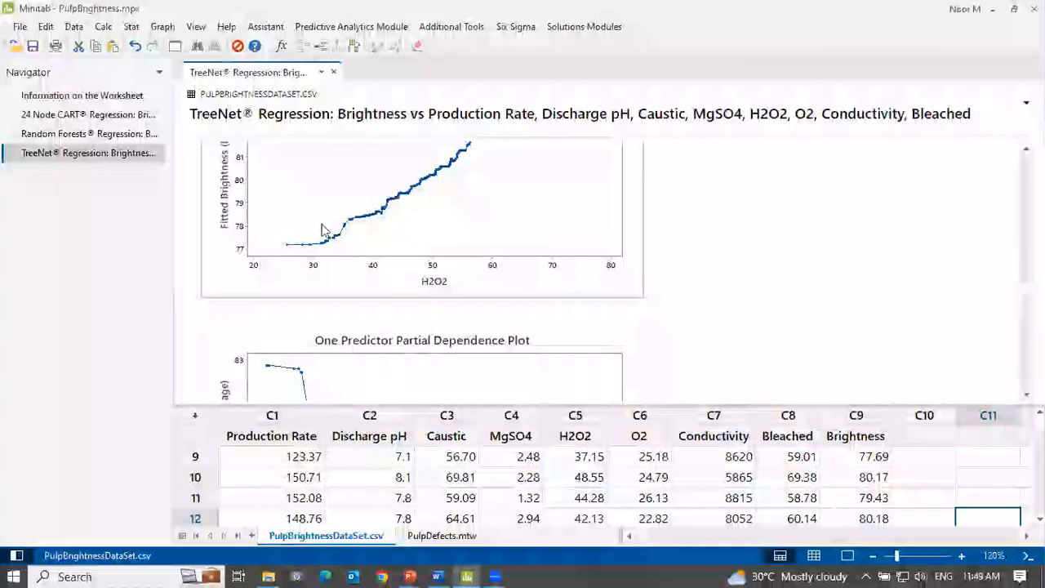
pyautogui.scroll(-5, 381, 285)
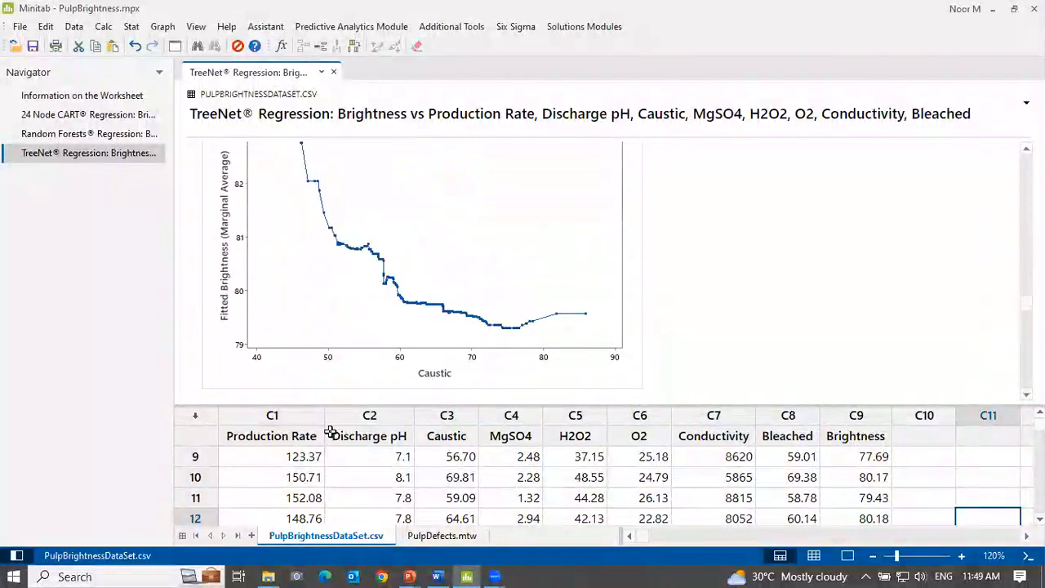
pyautogui.click(514, 415)
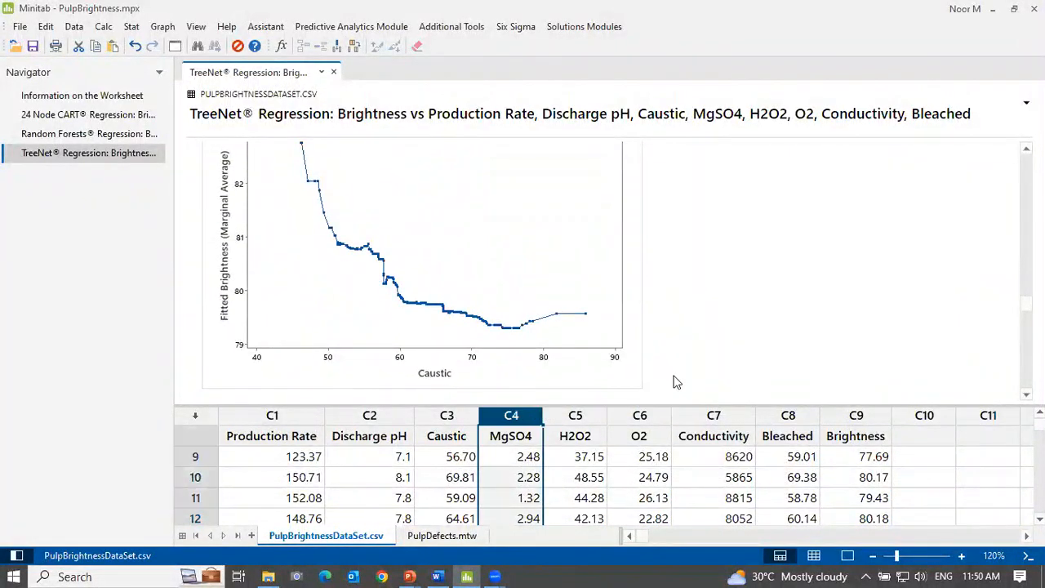
pyautogui.scroll(5, 481, 280)
pyautogui.scroll(1, 477, 273)
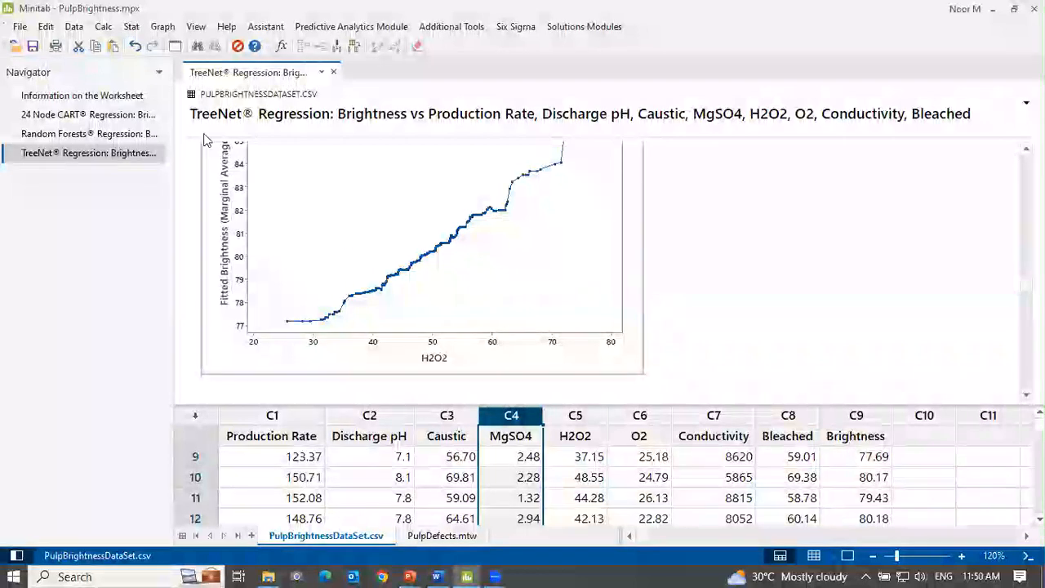
# - Open the 24 Node CART Regression output in split view, close the TreeNet pane, and show the CART Model Summary
pyautogui.rightClick(86, 117)
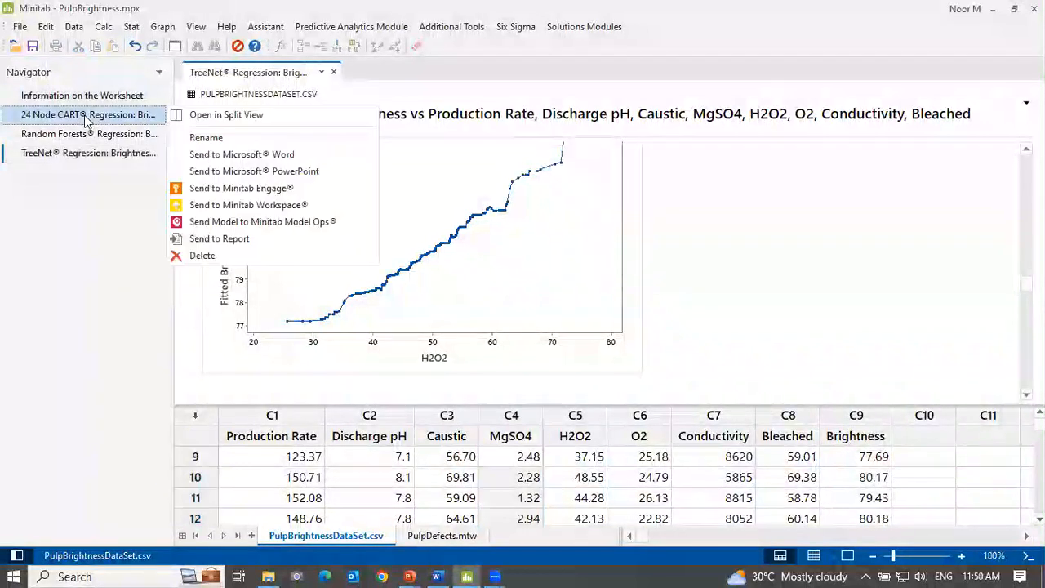
pyautogui.click(228, 115)
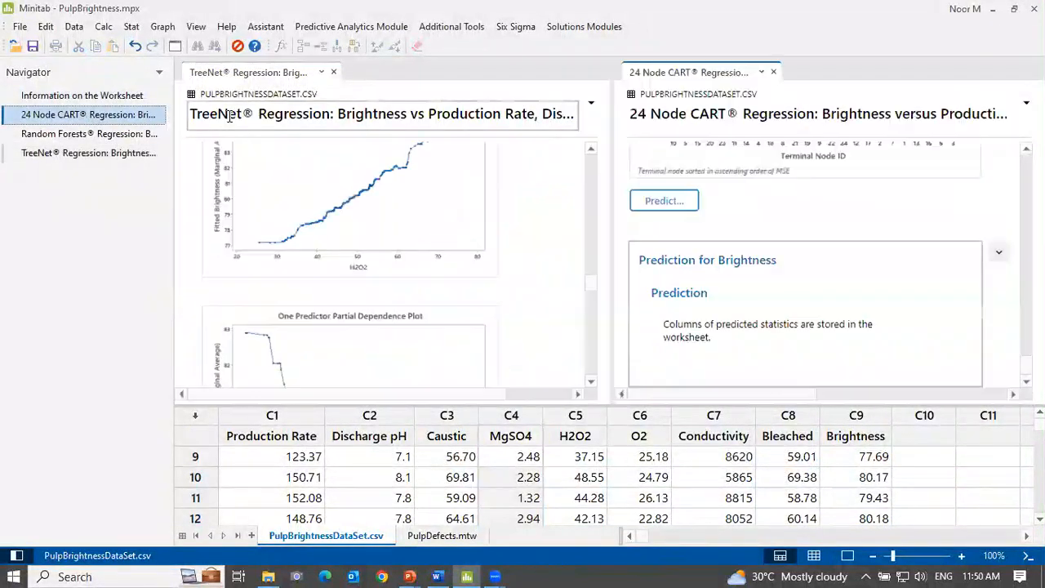
pyautogui.click(333, 72)
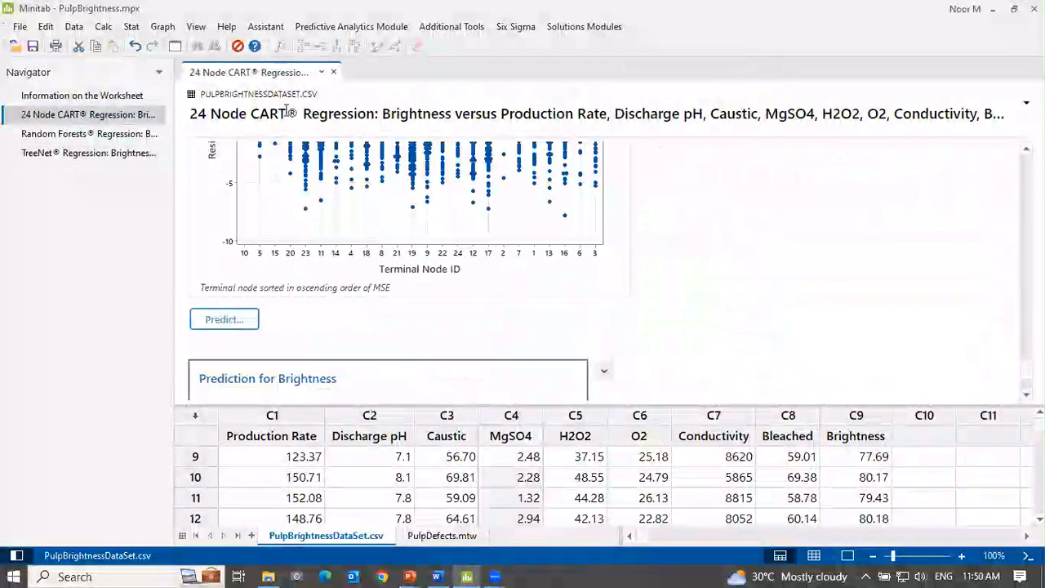
pyautogui.scroll(20, 367, 158)
pyautogui.scroll(-6, 361, 158)
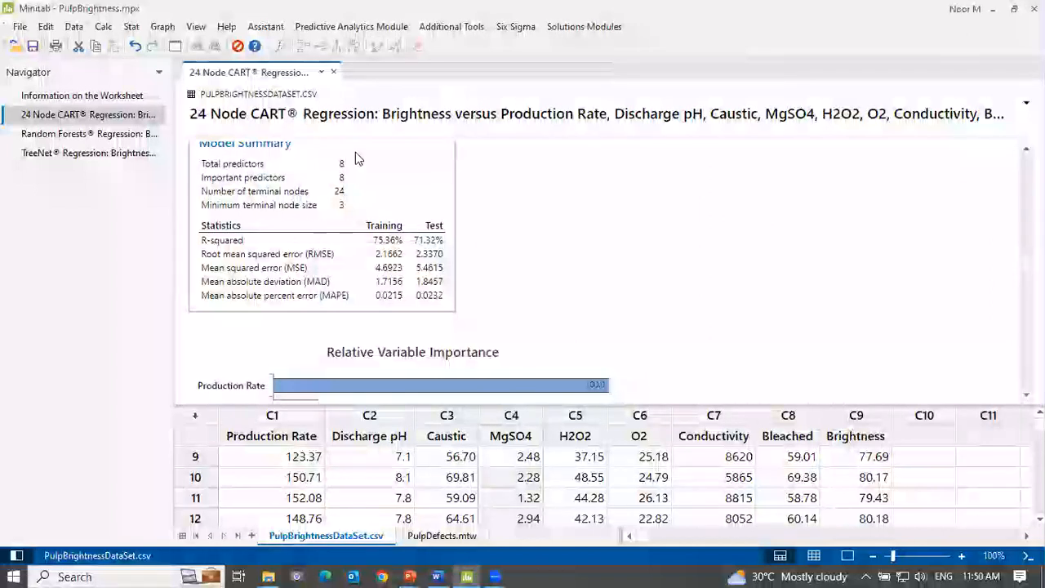
# - Add the Random Forests and TreeNet Regression outputs in split view beside CART and compare the three models' R-squared statistics
pyautogui.rightClick(82, 134)
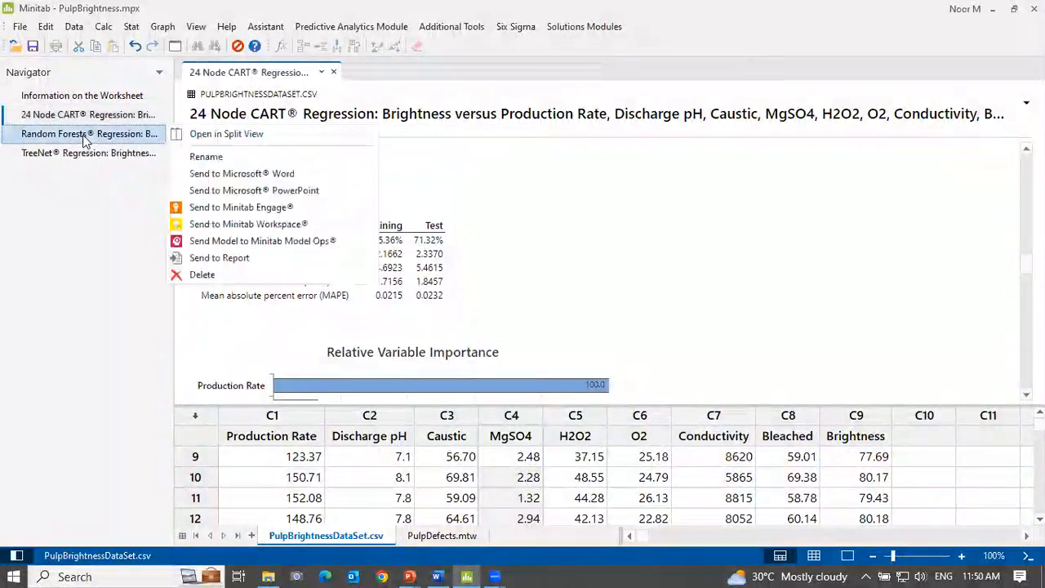
pyautogui.click(226, 134)
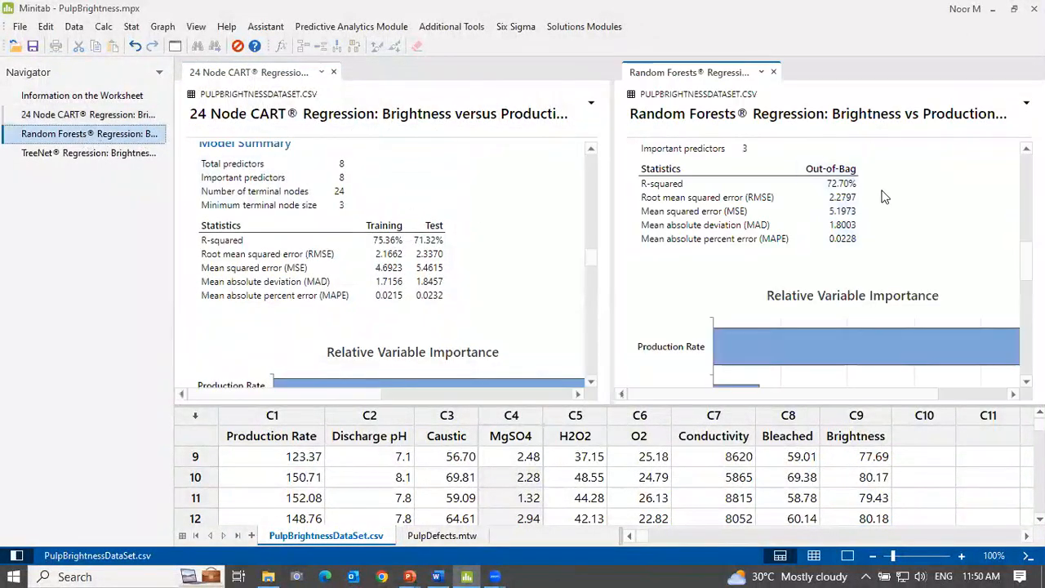
pyautogui.scroll(1, 850, 235)
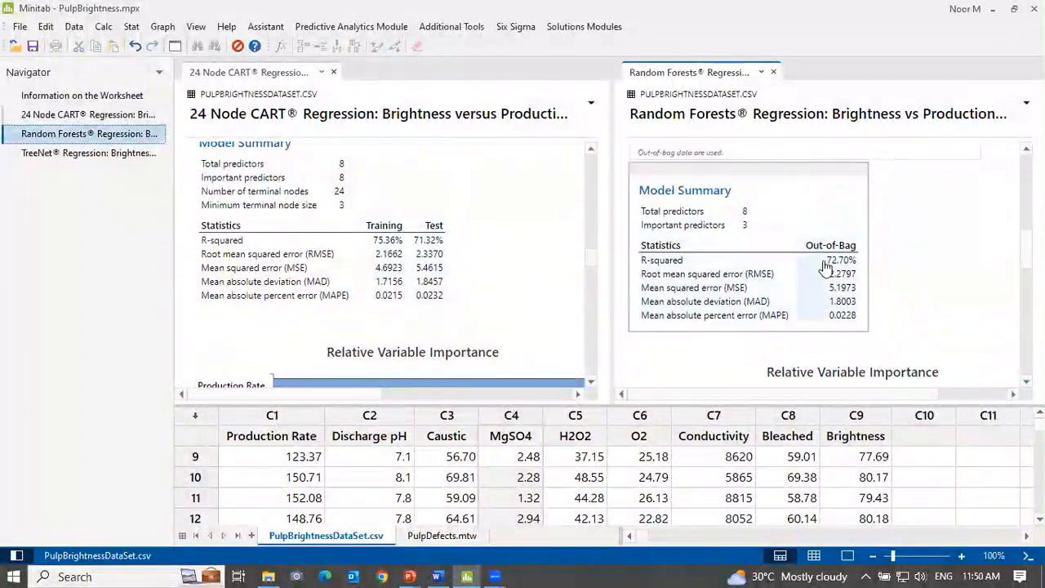
pyautogui.rightClick(25, 154)
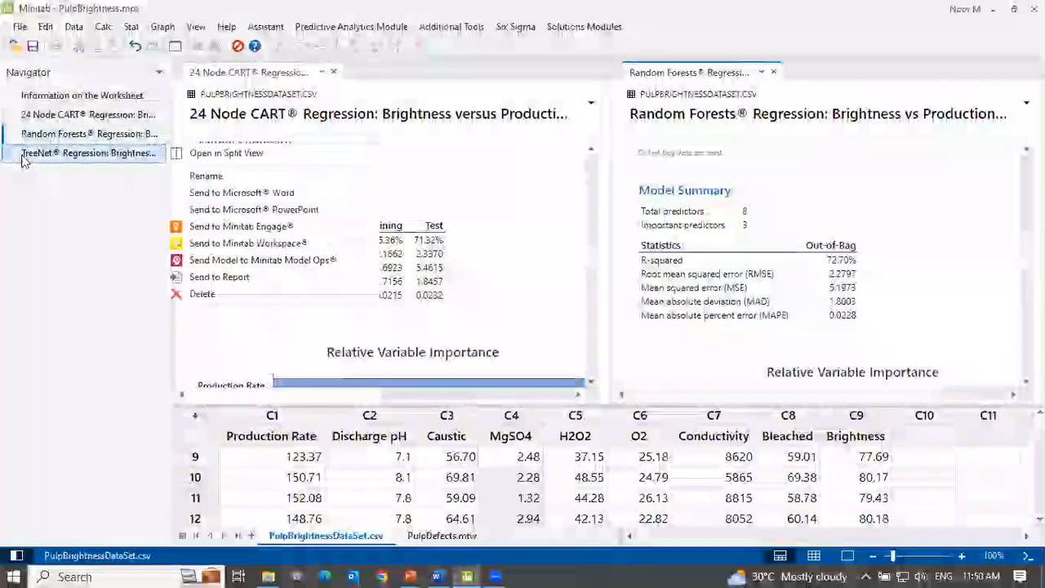
pyautogui.click(229, 154)
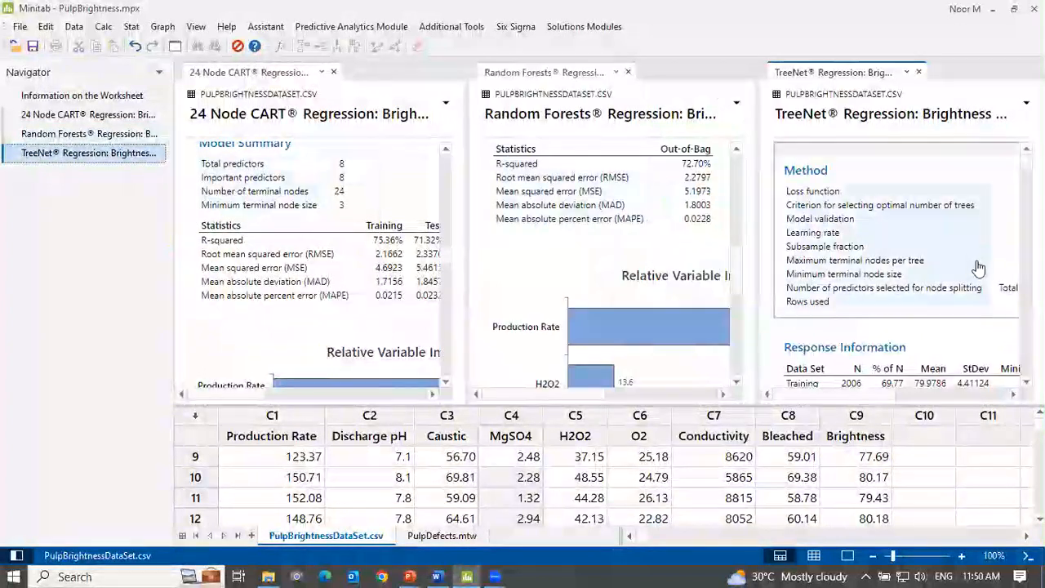
pyautogui.scroll(-10, 973, 243)
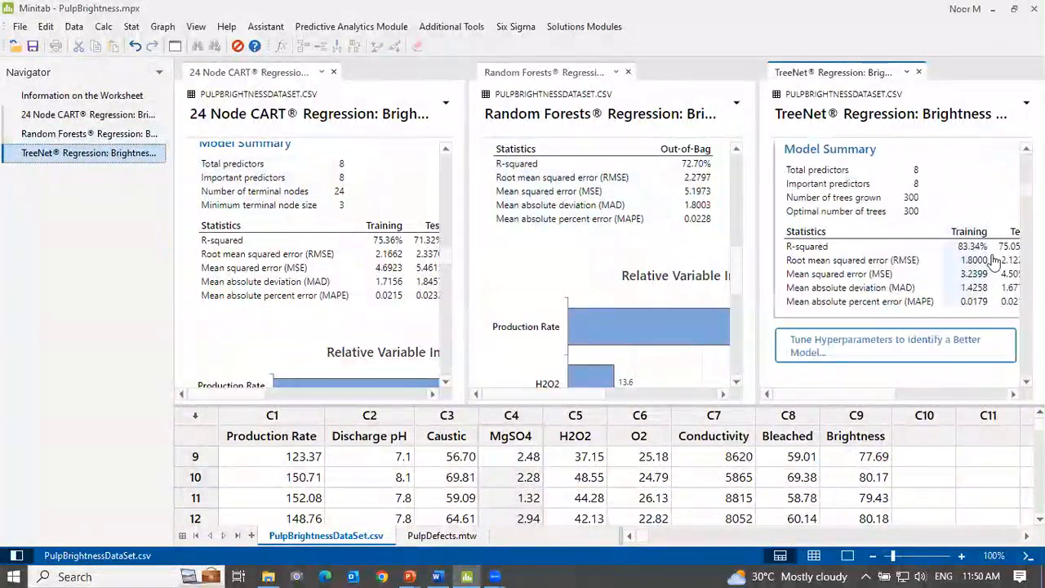
pyautogui.moveTo(853, 393); pyautogui.dragTo(866, 393)
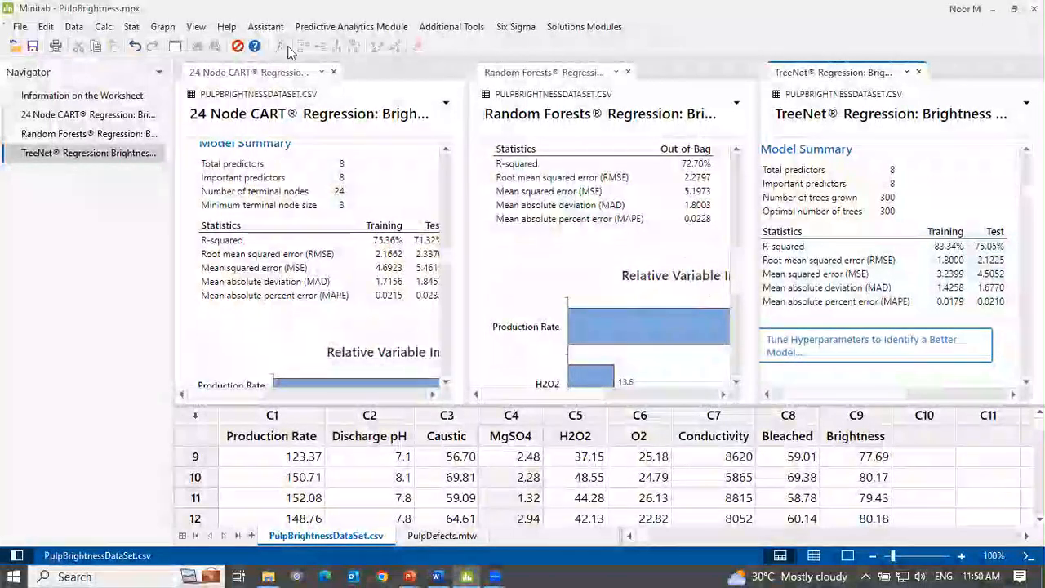
# - Switch to the PowerPoint slide show and advance from the TreeNet slide to slide 41 on the Caustic and H2O2 partial dependence plots
pyautogui.moveTo(408, 572)
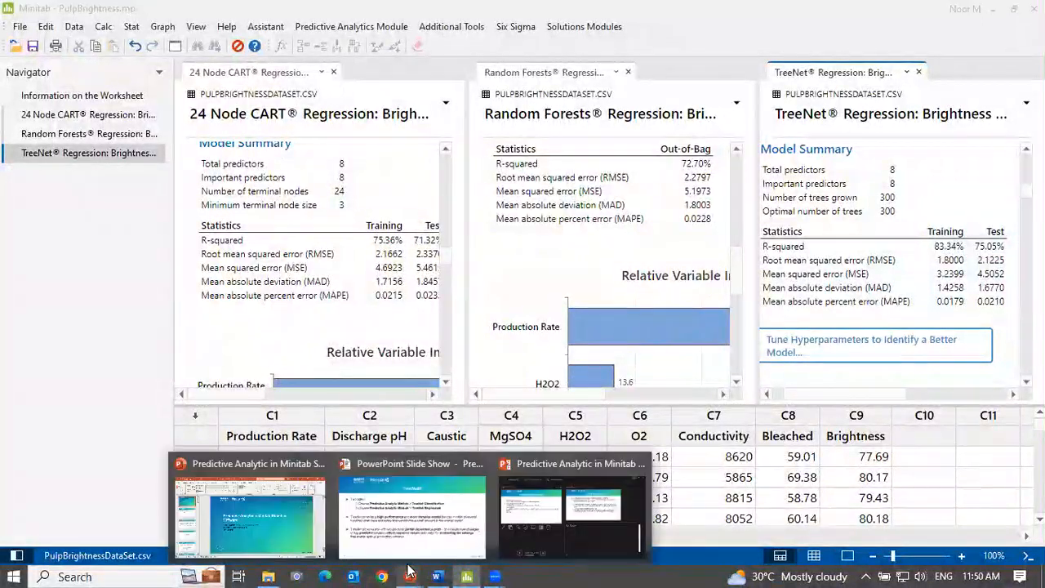
pyautogui.click(530, 524)
pyautogui.click(549, 292)
pyautogui.click(549, 292)
pyautogui.click(550, 290)
pyautogui.click(550, 290)
pyautogui.click(550, 283)
pyautogui.click(549, 283)
pyautogui.click(549, 283)
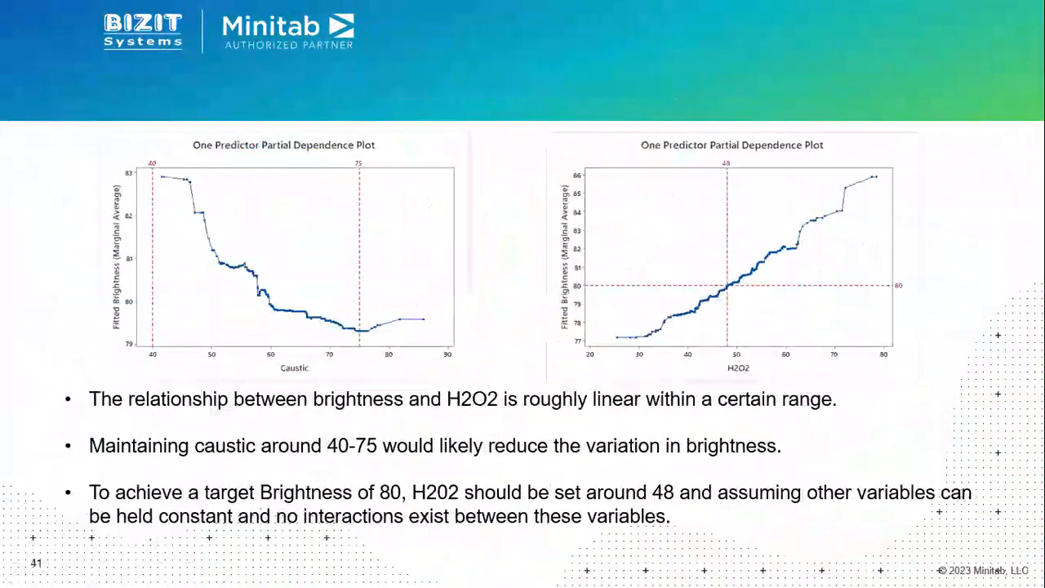
# - Return to Minitab and fit a MARS Regression with Brightness as response and Production Rate through Bleached as continuous predictors
pyautogui.click(550, 283)
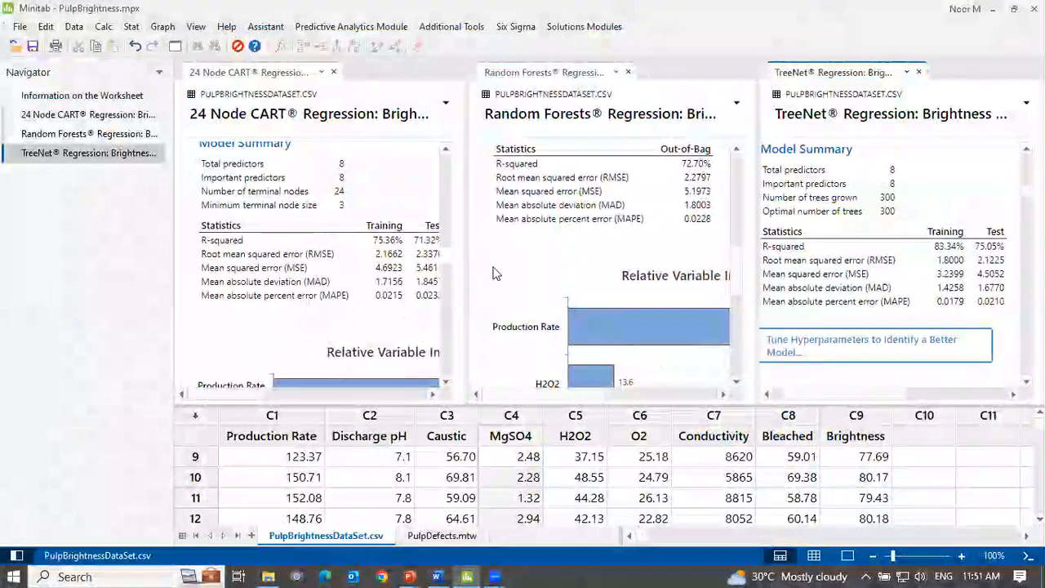
pyautogui.click(358, 26)
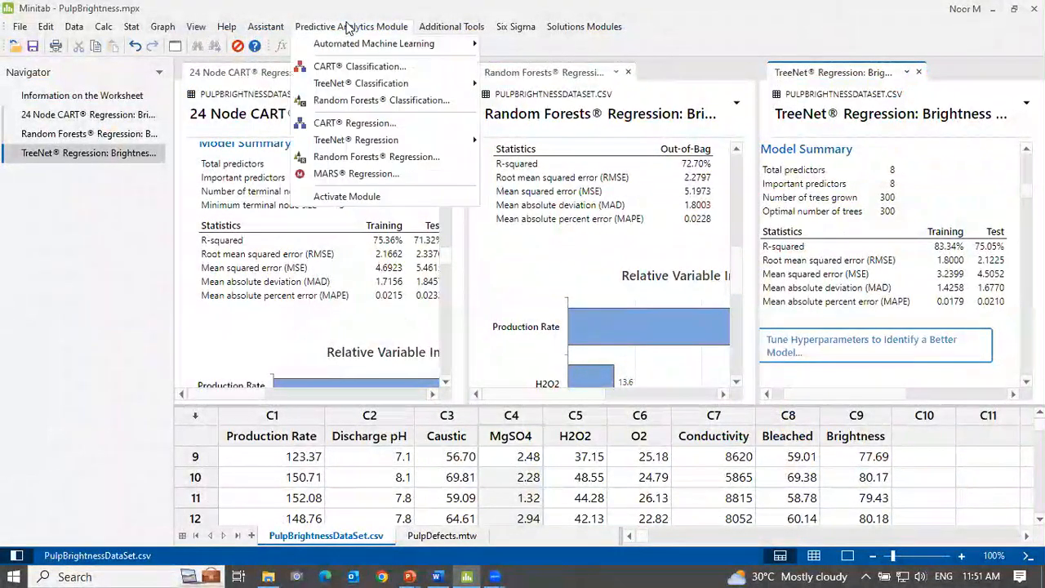
pyautogui.click(338, 175)
pyautogui.doubleClick(257, 263)
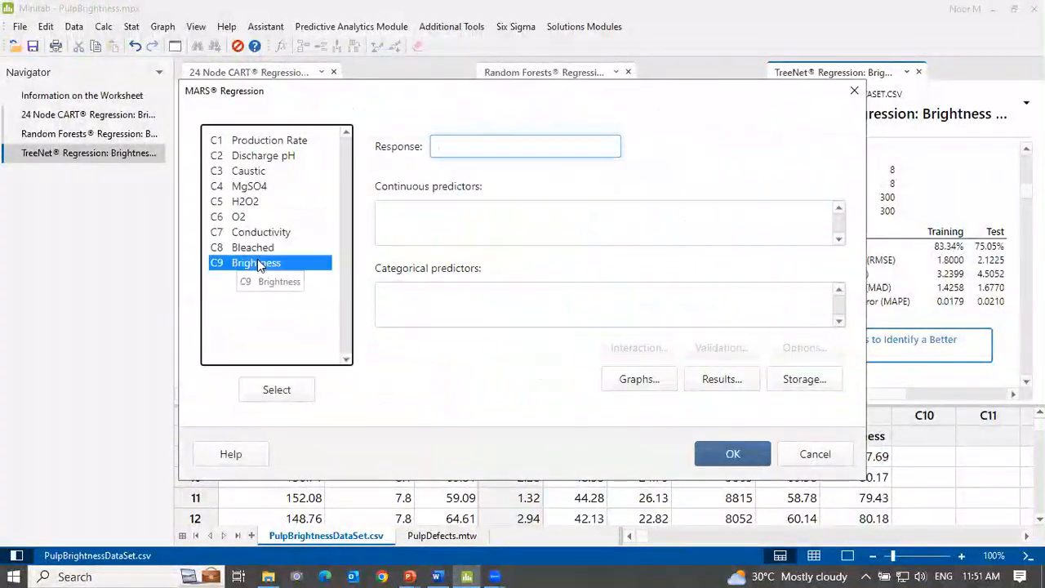
pyautogui.moveTo(294, 140); pyautogui.dragTo(255, 245)
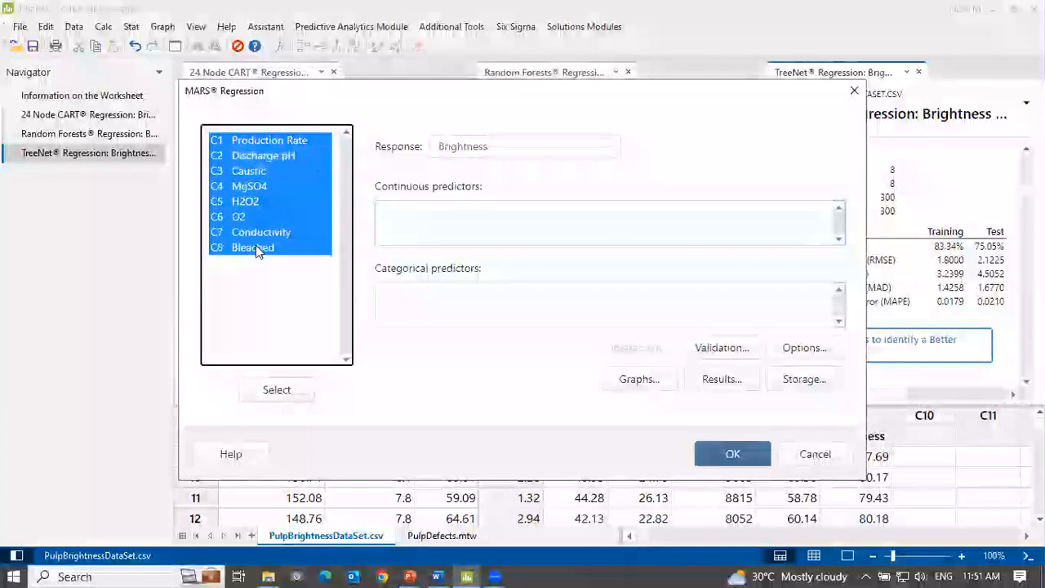
pyautogui.click(276, 389)
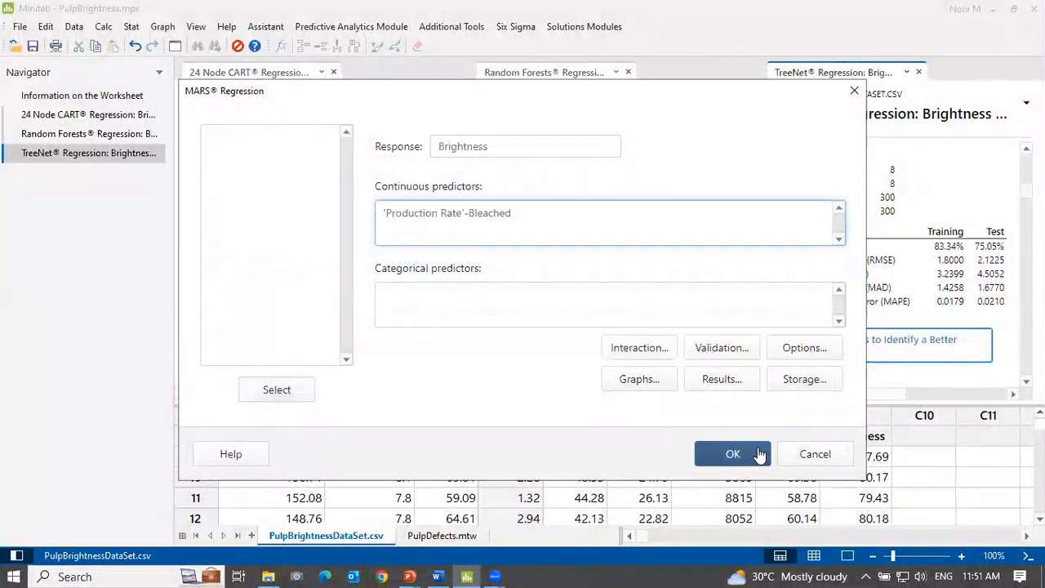
pyautogui.click(755, 454)
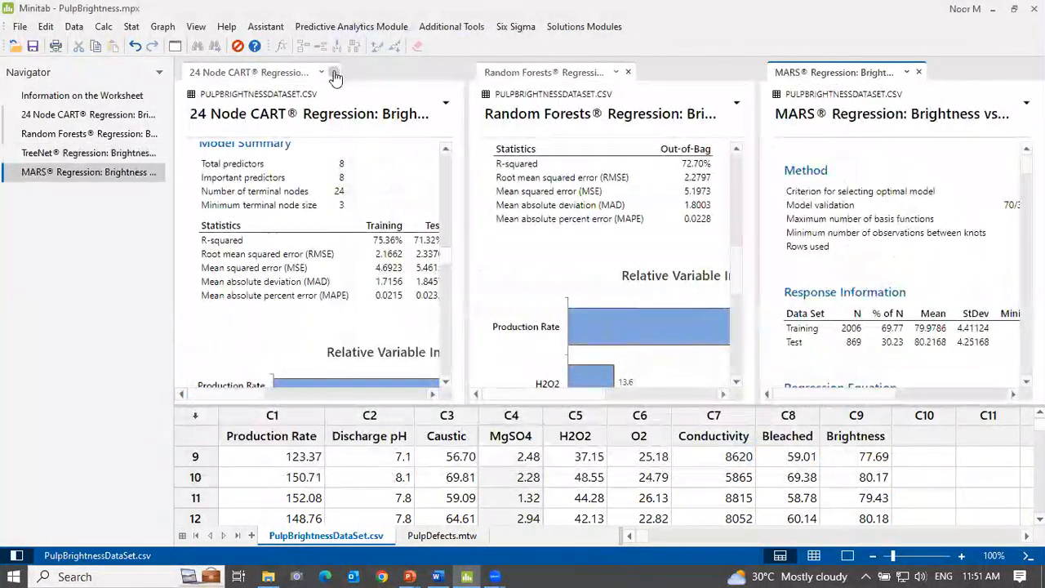
# - Close the CART and Random Forests panes and examine the MARS regression equation, Model Summary and Relative Variable Importance chart
pyautogui.click(334, 72)
pyautogui.click(333, 72)
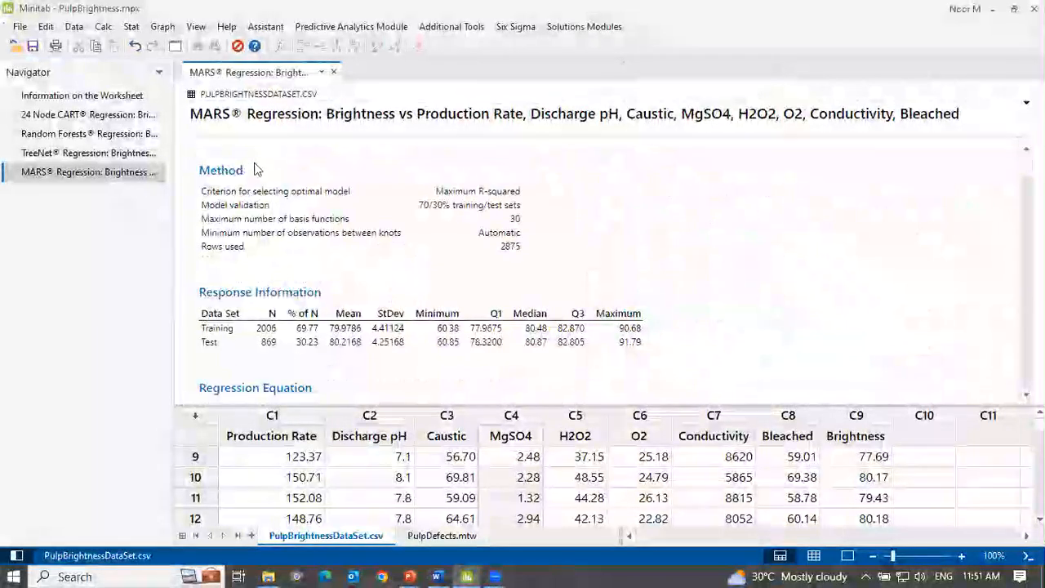
pyautogui.scroll(-3, 319, 269)
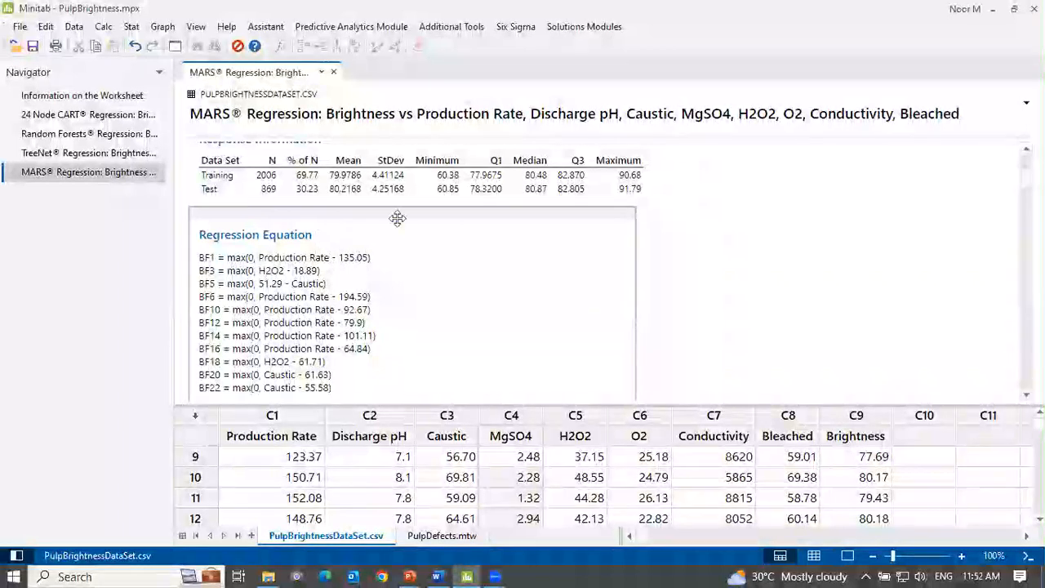
pyautogui.scroll(-2, 390, 299)
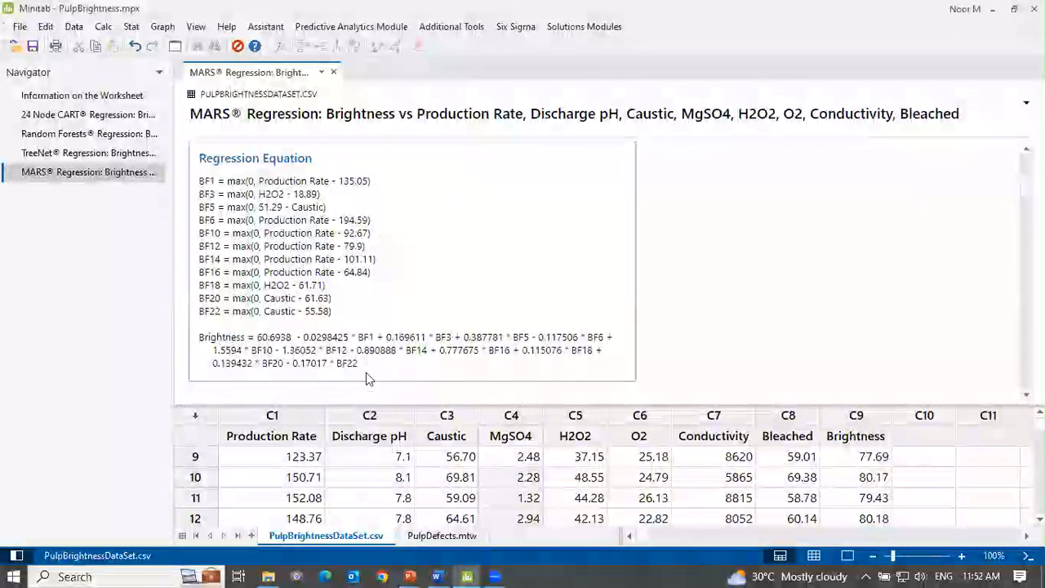
pyautogui.scroll(-10, 365, 344)
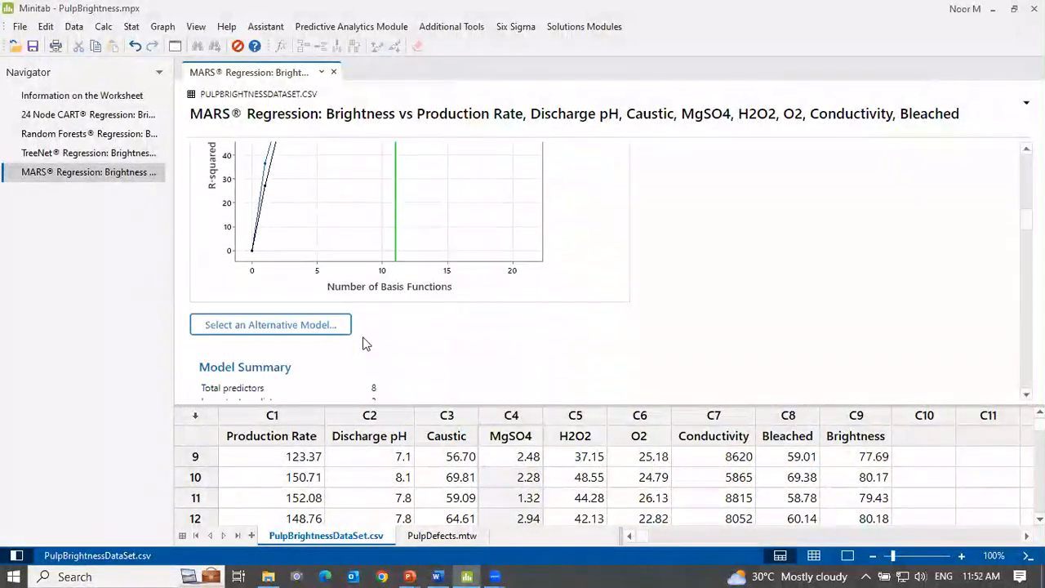
pyautogui.scroll(-2, 365, 345)
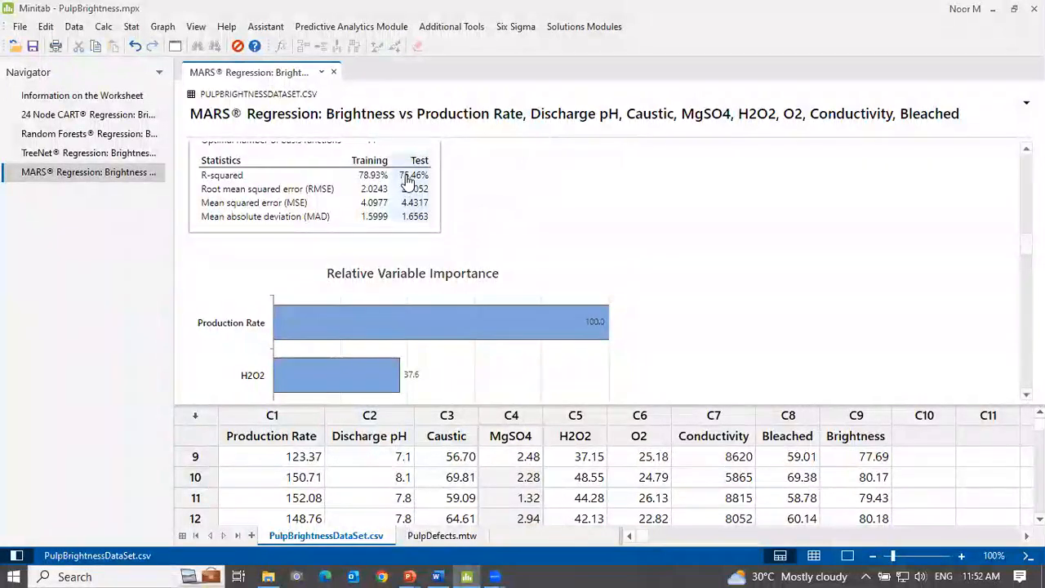
pyautogui.scroll(-2, 412, 184)
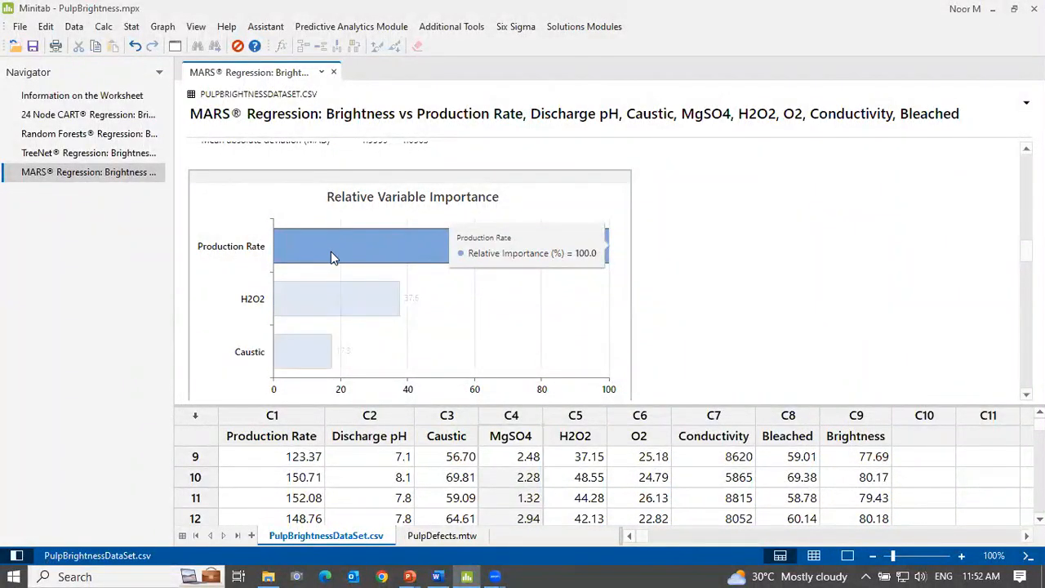
pyautogui.scroll(-2, 330, 252)
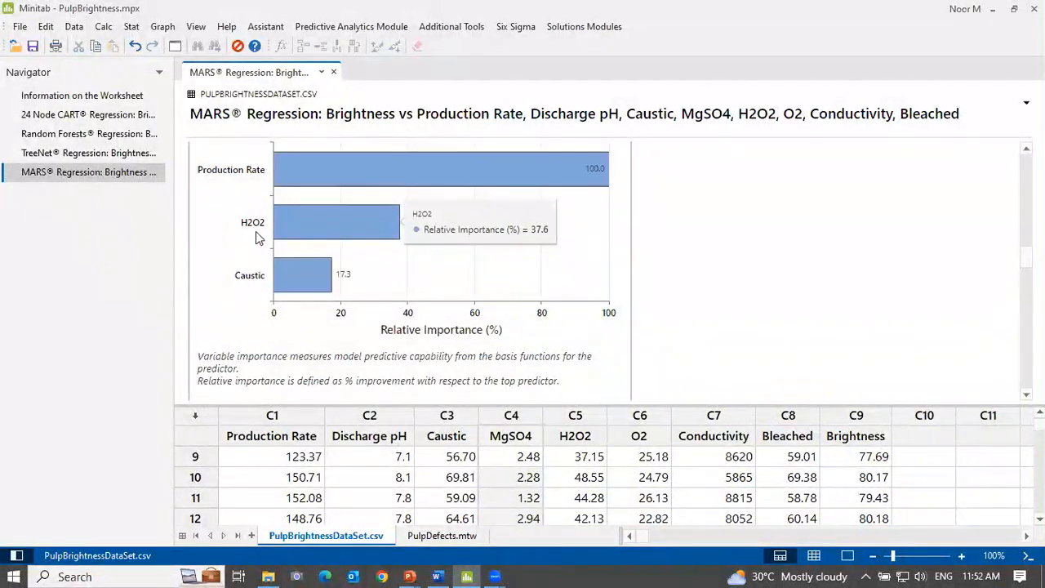
pyautogui.click(347, 26)
pyautogui.moveTo(336, 87)
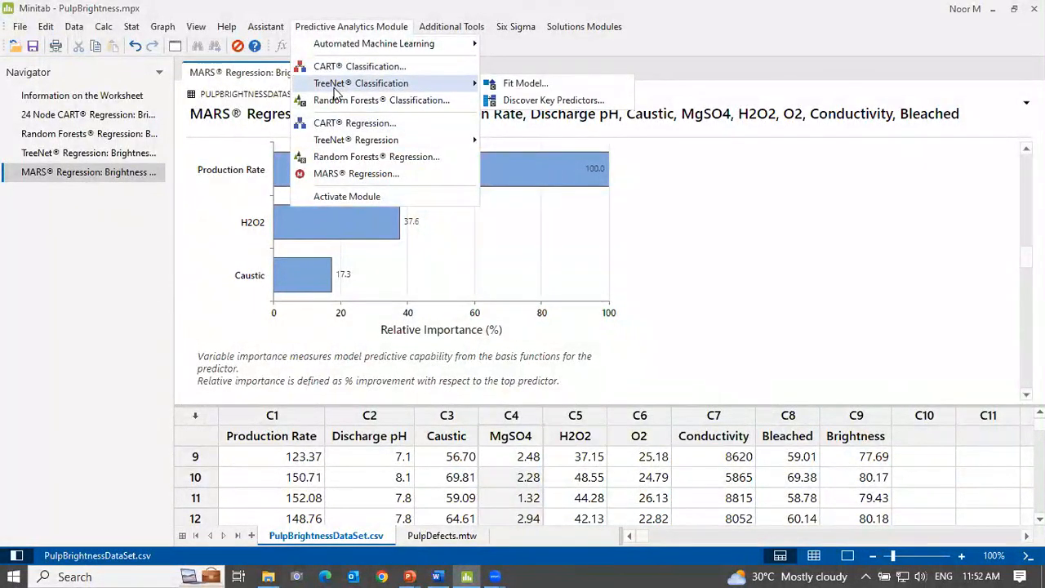
pyautogui.click(825, 265)
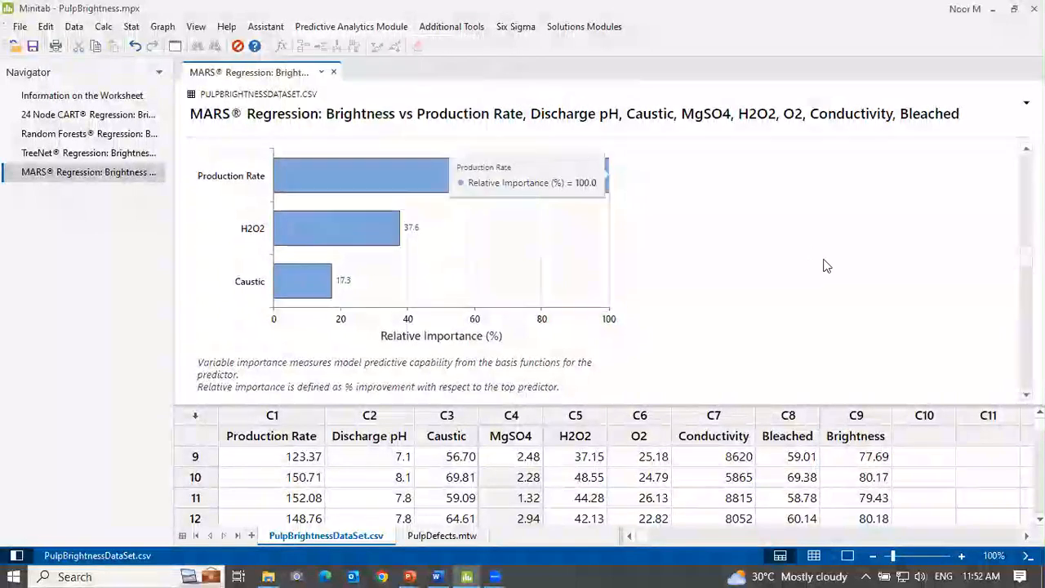
# - Compare the MARS Model Summary with the TreeNet one, opening the CART and Random Forests outputs in between, and return to MARS
pyautogui.scroll(3, 820, 261)
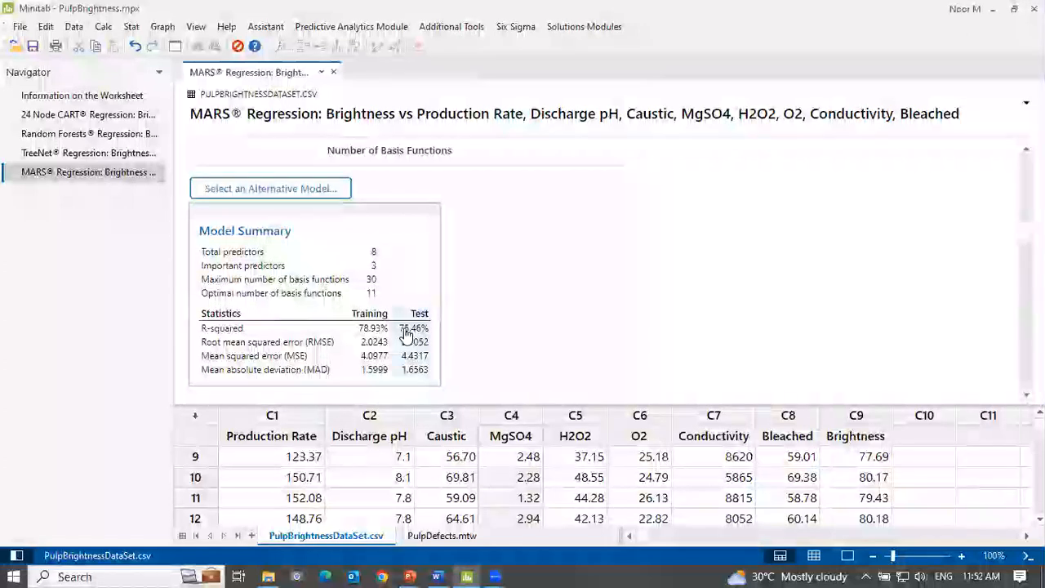
pyautogui.click(109, 117)
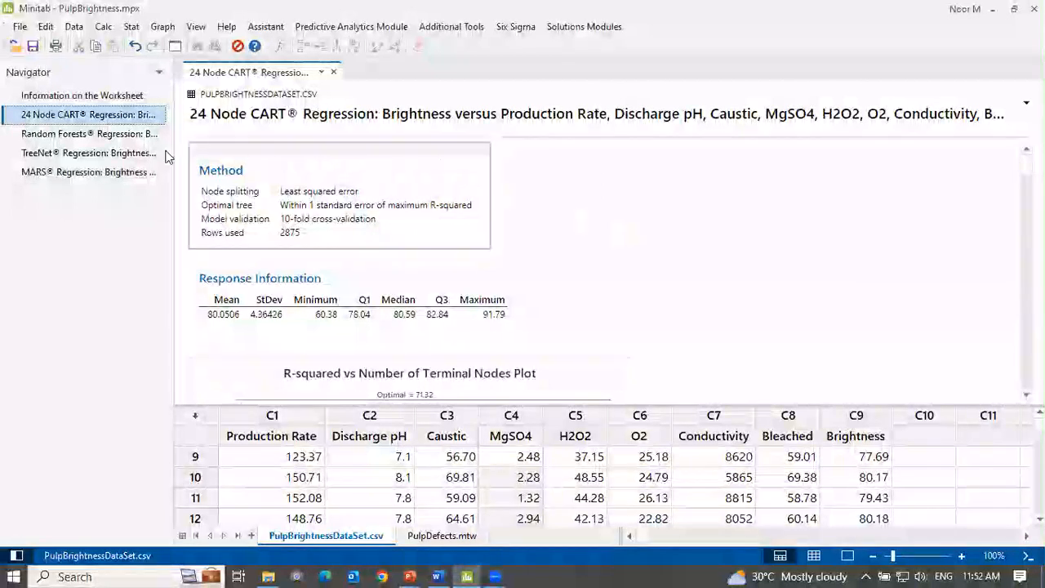
pyautogui.click(80, 136)
pyautogui.click(82, 152)
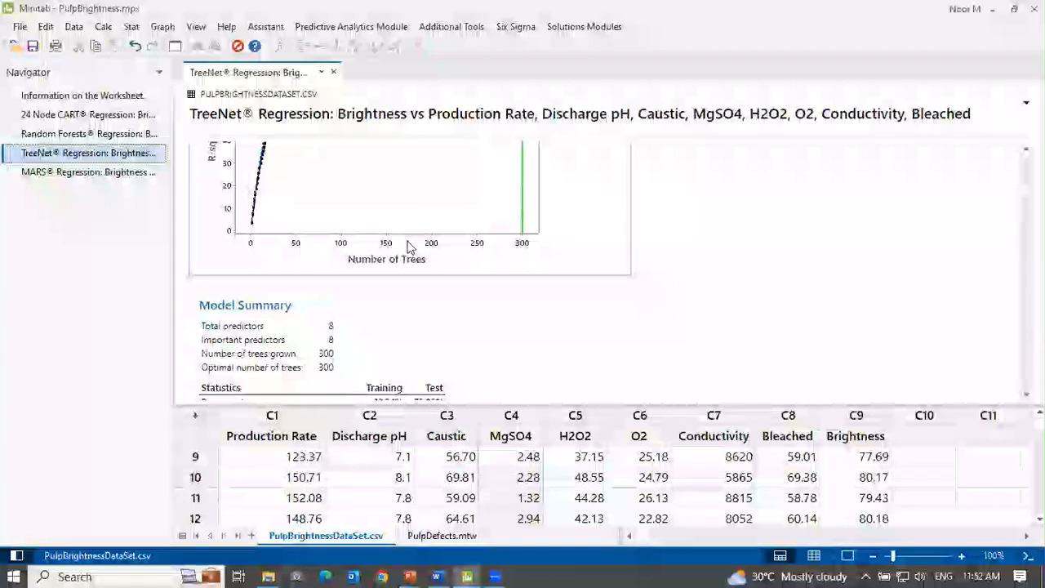
pyautogui.scroll(-2, 408, 244)
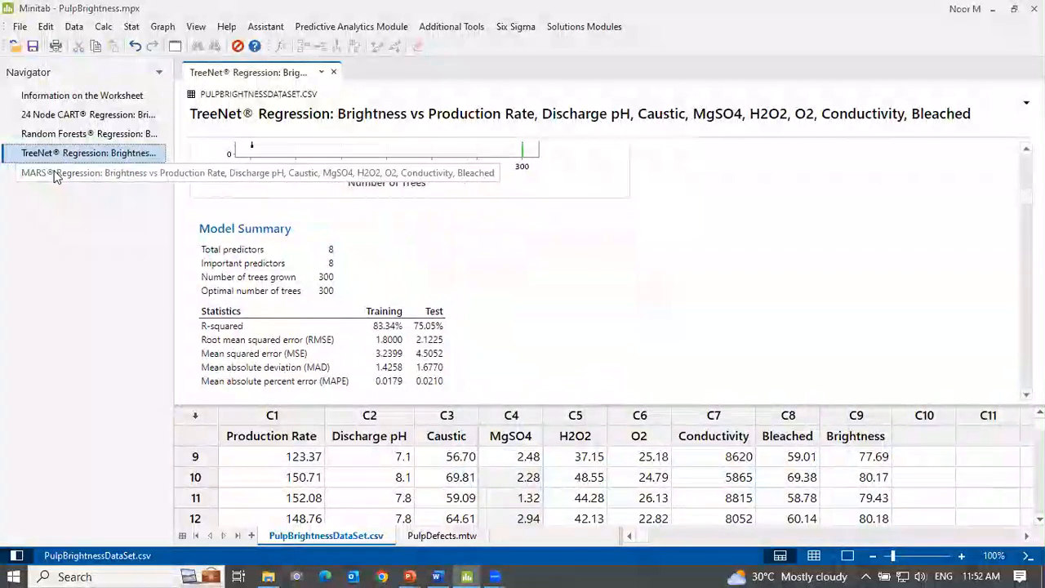
pyautogui.click(59, 173)
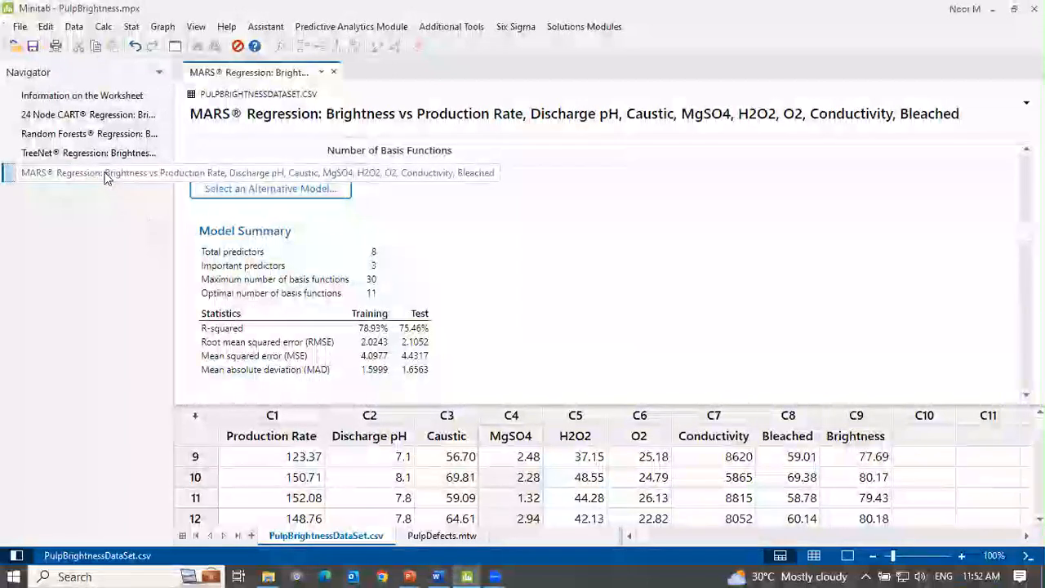
# - Review the Response Information and Regression Equation in the MARS output
pyautogui.scroll(5, 497, 316)
pyautogui.scroll(10, 496, 316)
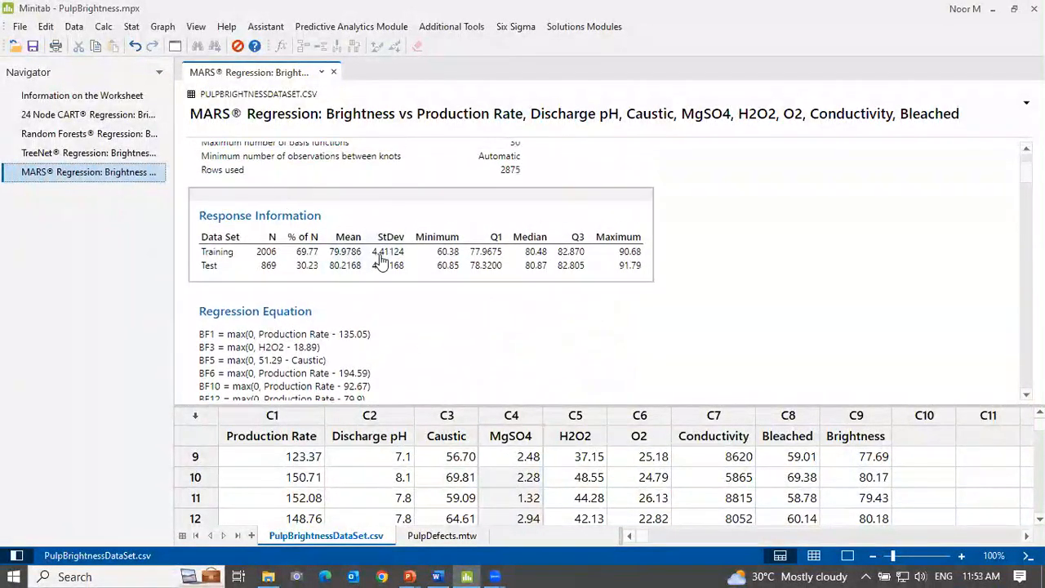
pyautogui.scroll(-4, 381, 259)
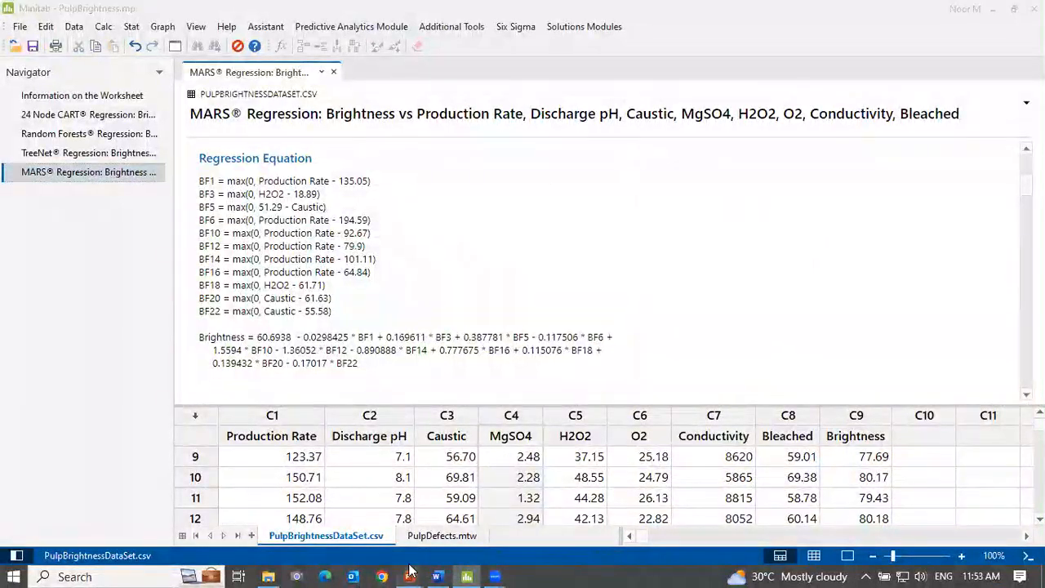
# - Switch to the PowerPoint slide show and advance it
pyautogui.moveTo(410, 575)
pyautogui.click(385, 545)
pyautogui.click(483, 340)
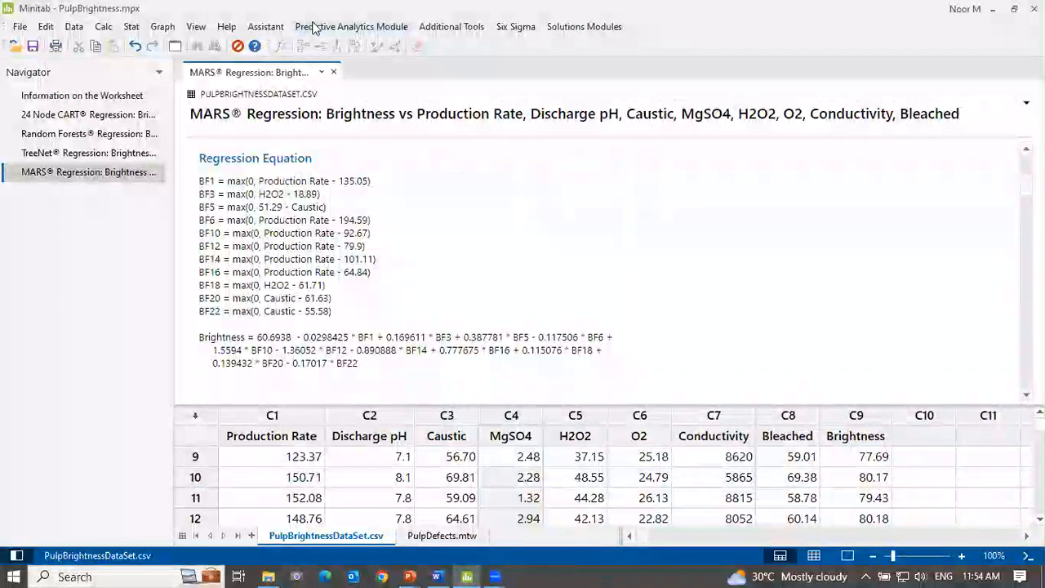
pyautogui.click(313, 27)
pyautogui.moveTo(321, 53)
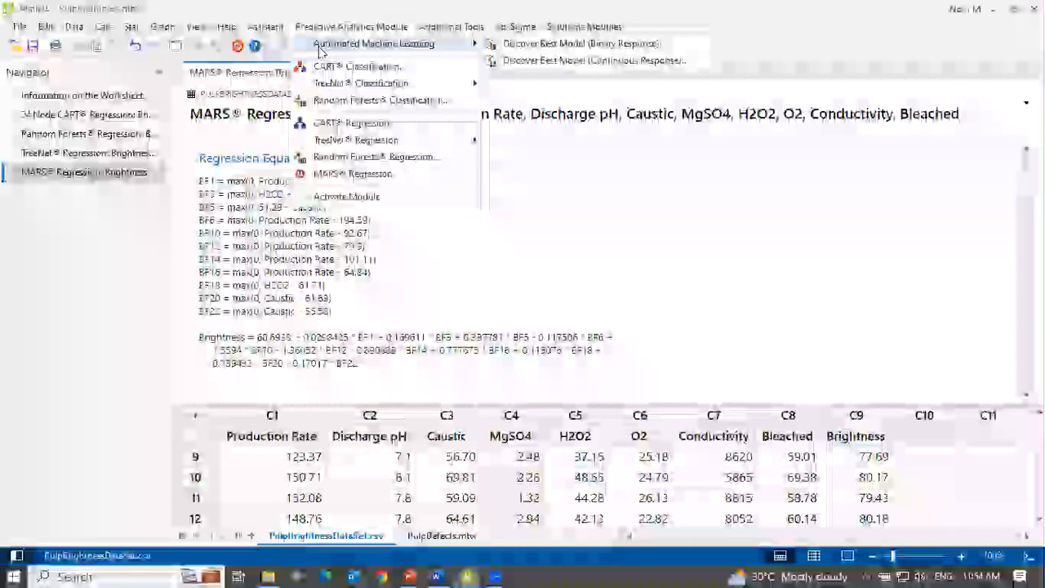
pyautogui.click(527, 46)
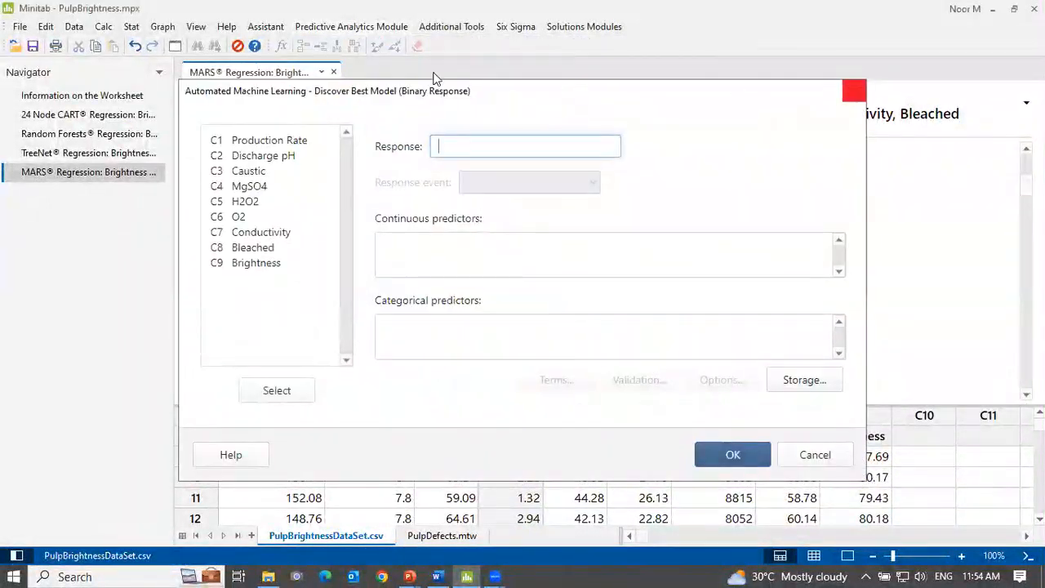
pyautogui.click(853, 94)
# - Run Automated Machine Learning's Discover Best Model (Continuous Response) for Brightness, with Production Rate through Bleached as continuous predictors
pyautogui.click(341, 27)
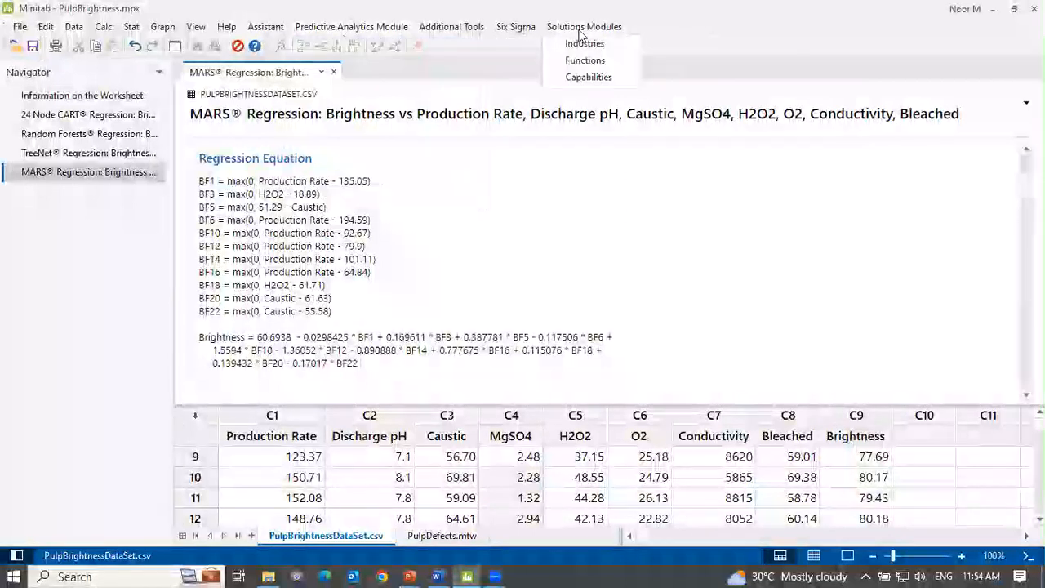
pyautogui.moveTo(374, 47)
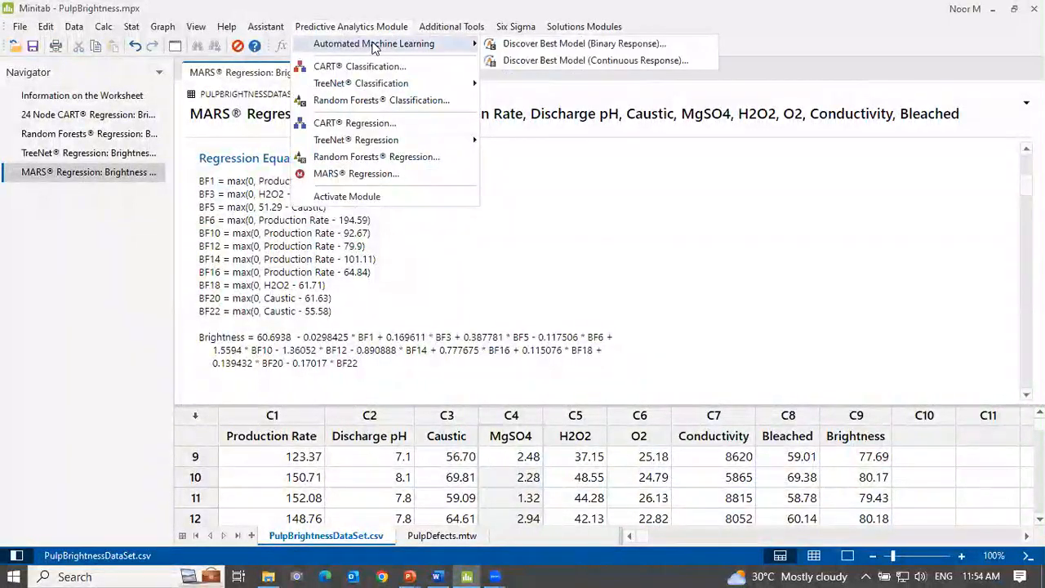
pyautogui.click(531, 62)
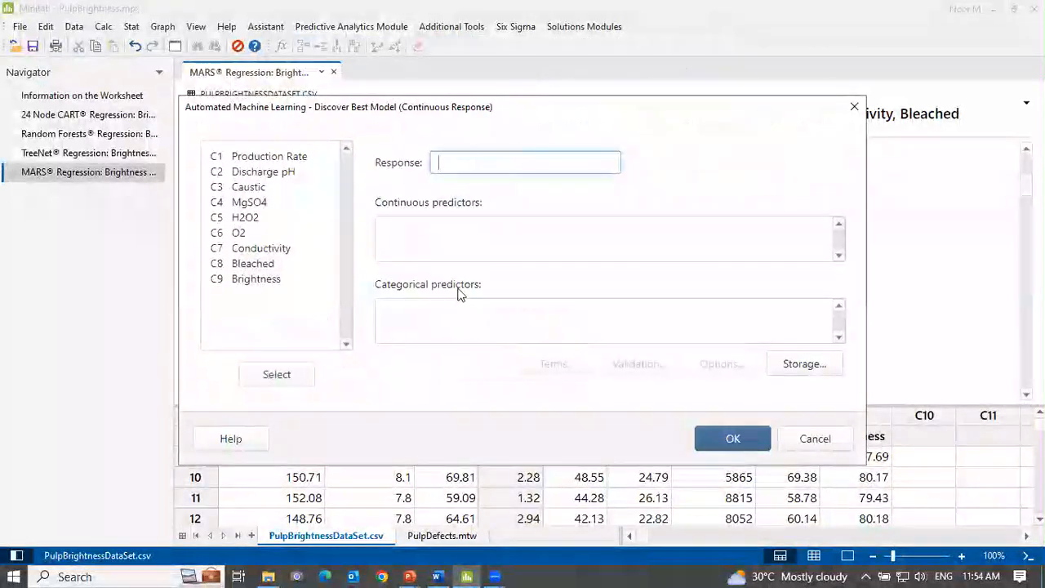
pyautogui.doubleClick(257, 280)
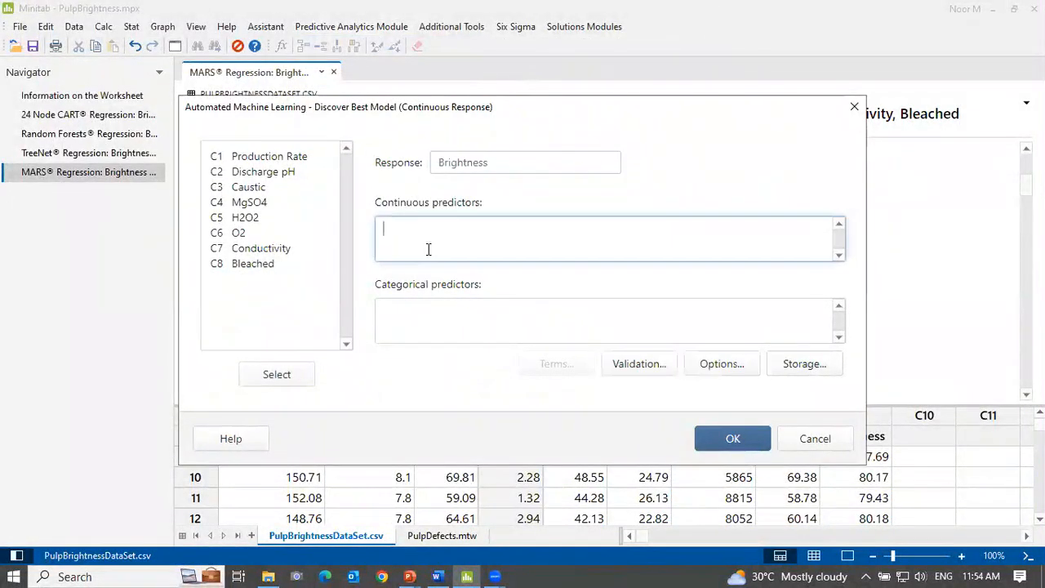
pyautogui.moveTo(253, 156); pyautogui.dragTo(259, 305)
pyautogui.click(274, 379)
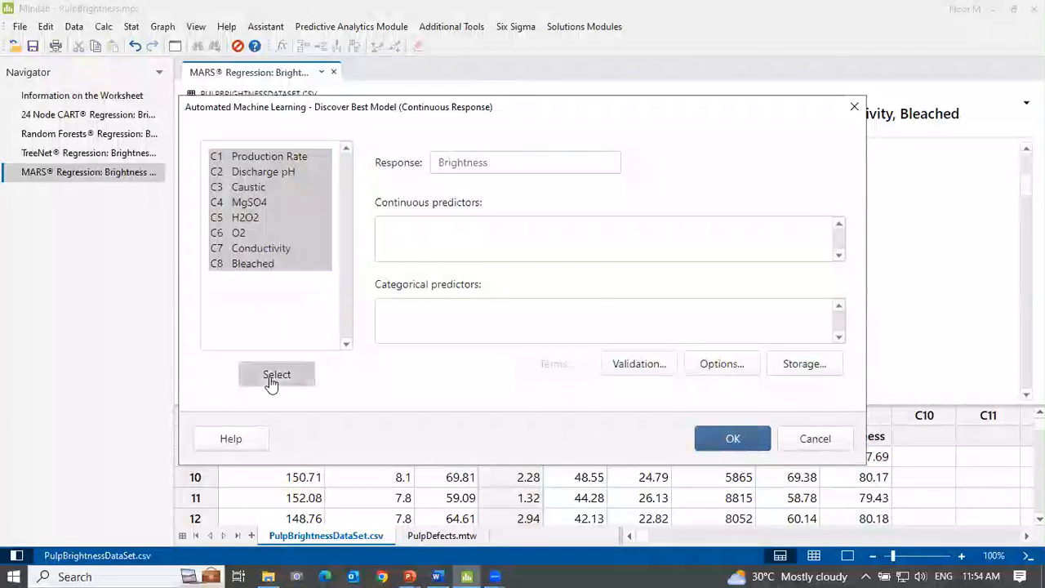
pyautogui.click(745, 442)
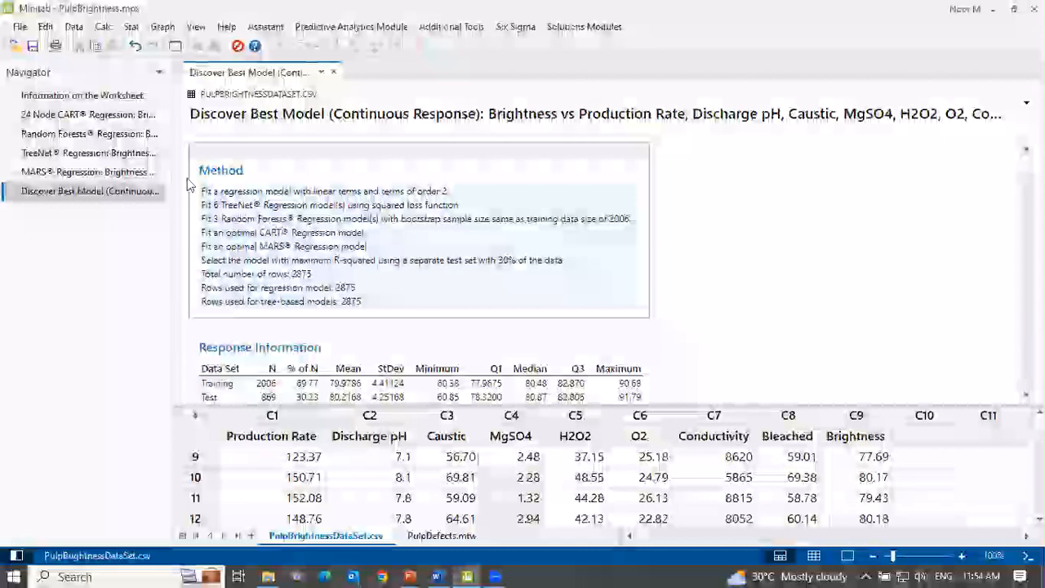
# - Examine the Model Selection table and the best MARS model's information, and show the PulpDefects.mtw worksheet below the output
pyautogui.scroll(-5, 278, 242)
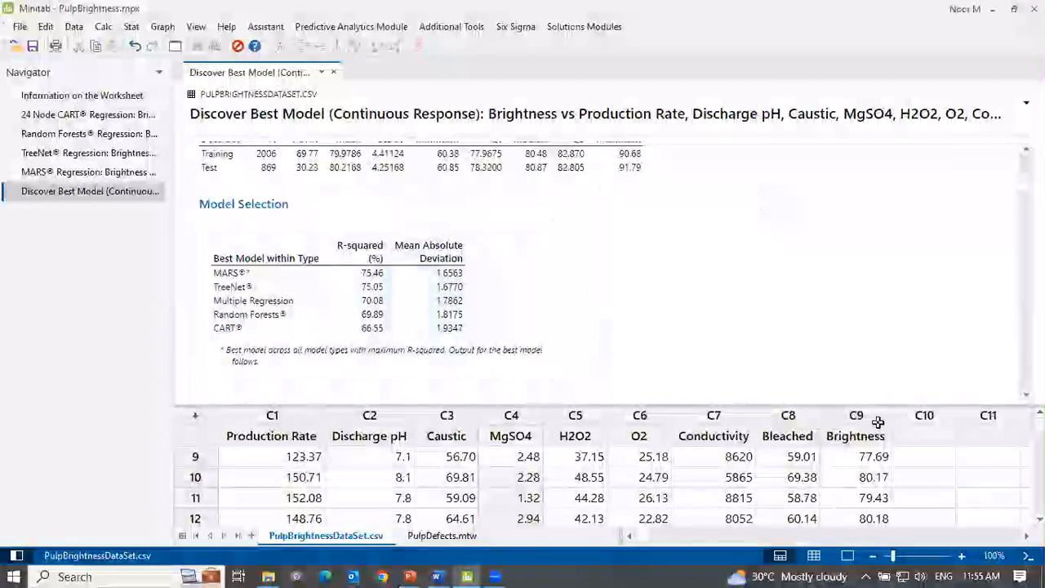
pyautogui.click(415, 535)
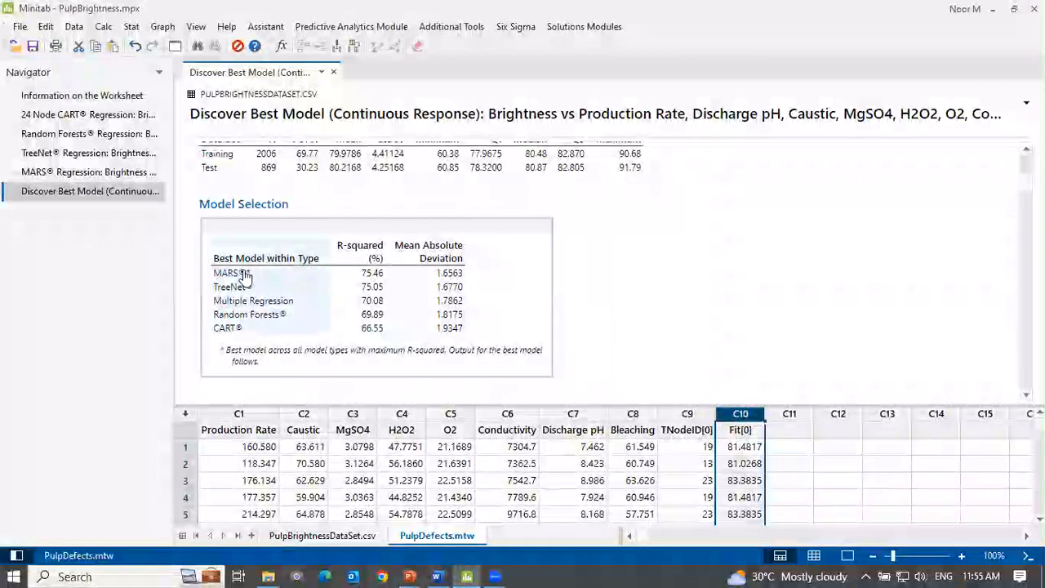
pyautogui.scroll(-1, 278, 283)
pyautogui.scroll(-2, 277, 283)
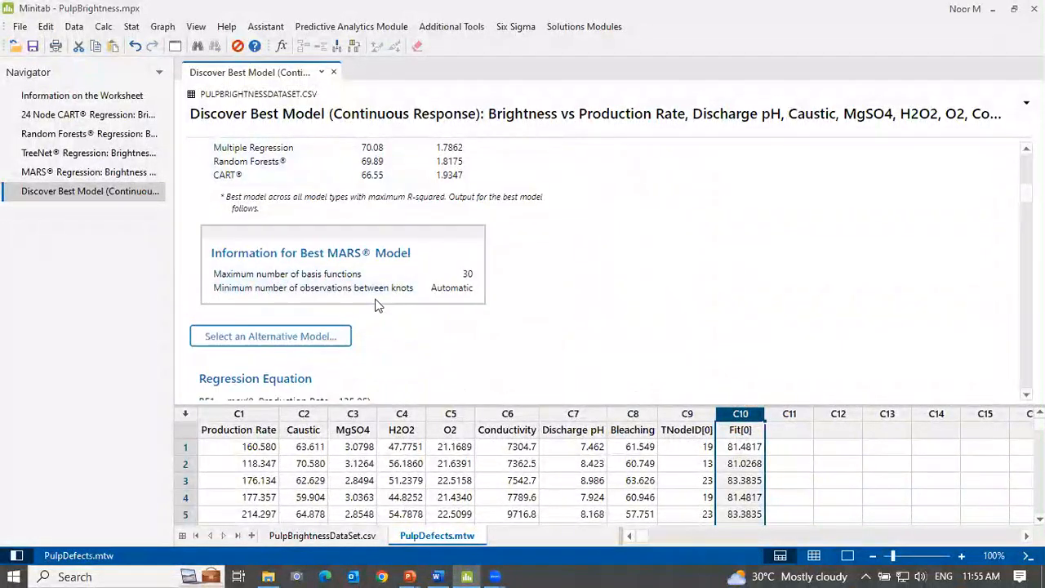
pyautogui.scroll(-1, 373, 304)
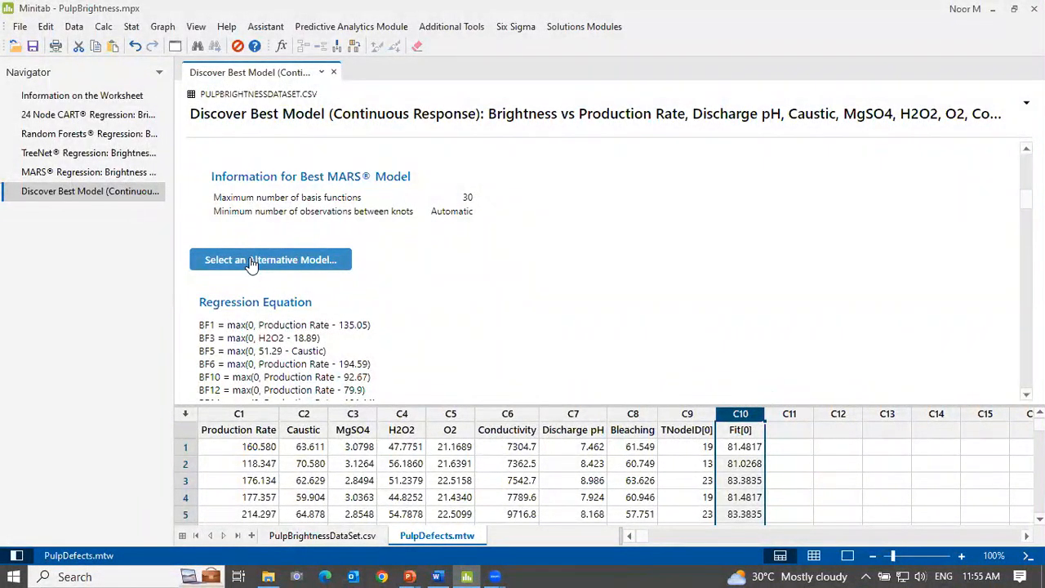
# - Choose Multiple Regression as the alternative model in the Discover Best Model output and display its results
pyautogui.click(251, 261)
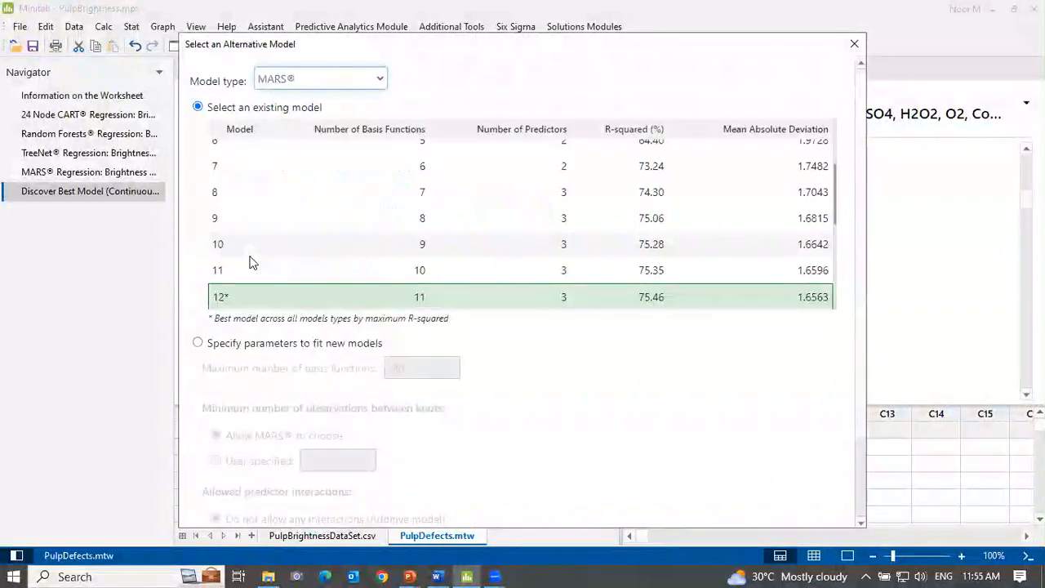
pyautogui.click(379, 81)
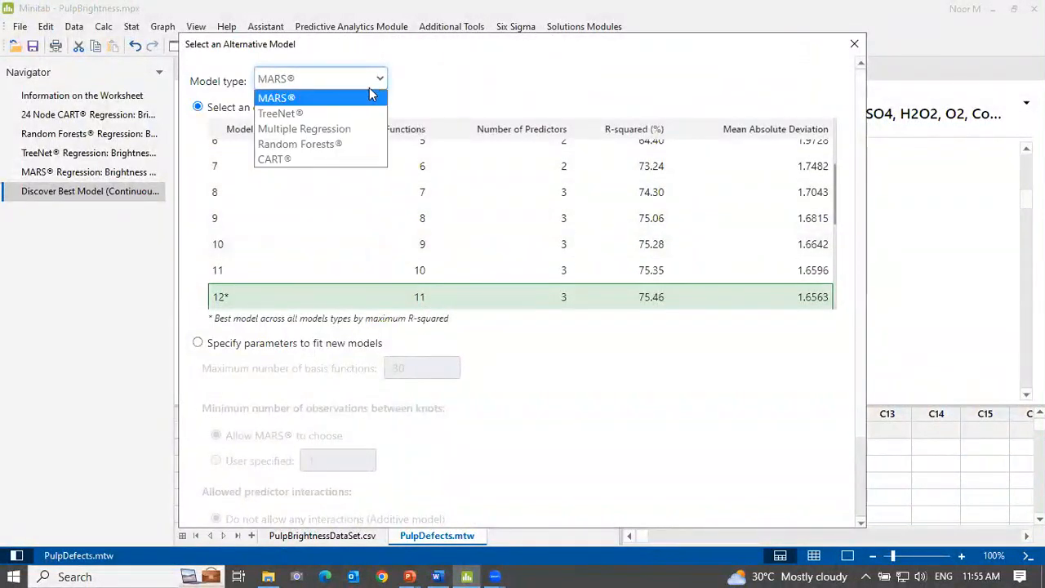
pyautogui.click(298, 159)
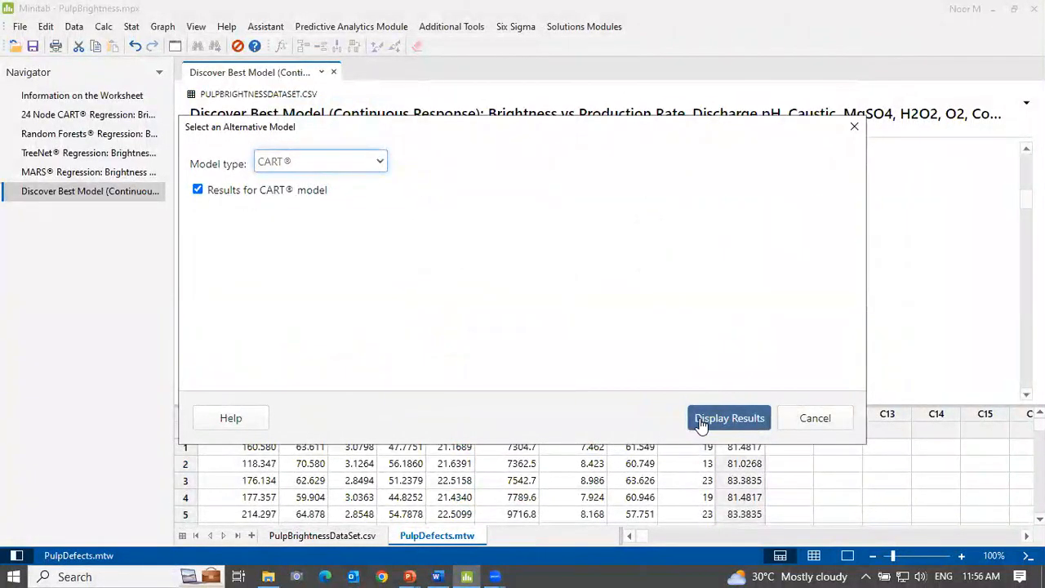
pyautogui.click(381, 161)
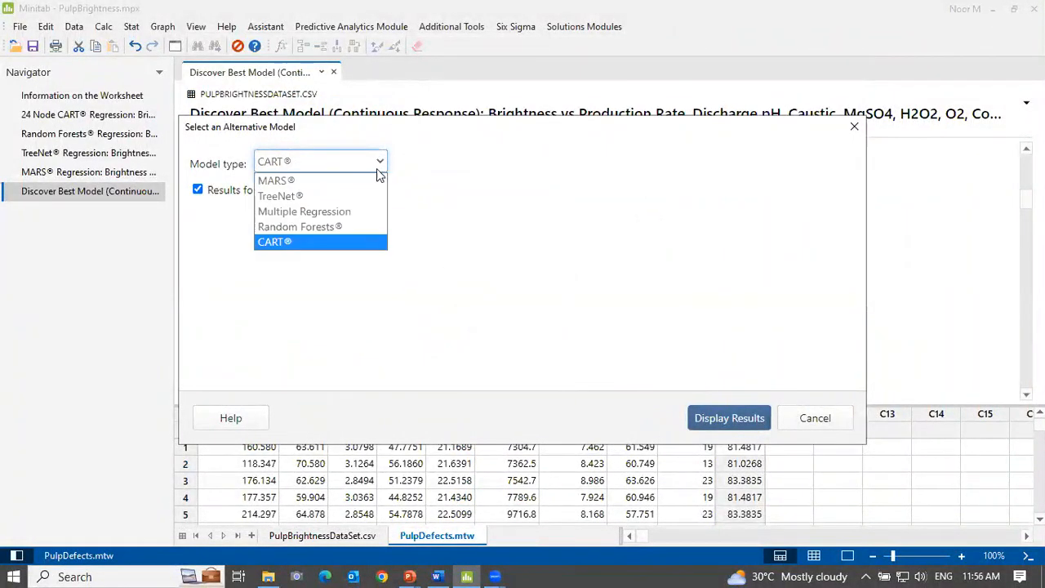
pyautogui.click(373, 213)
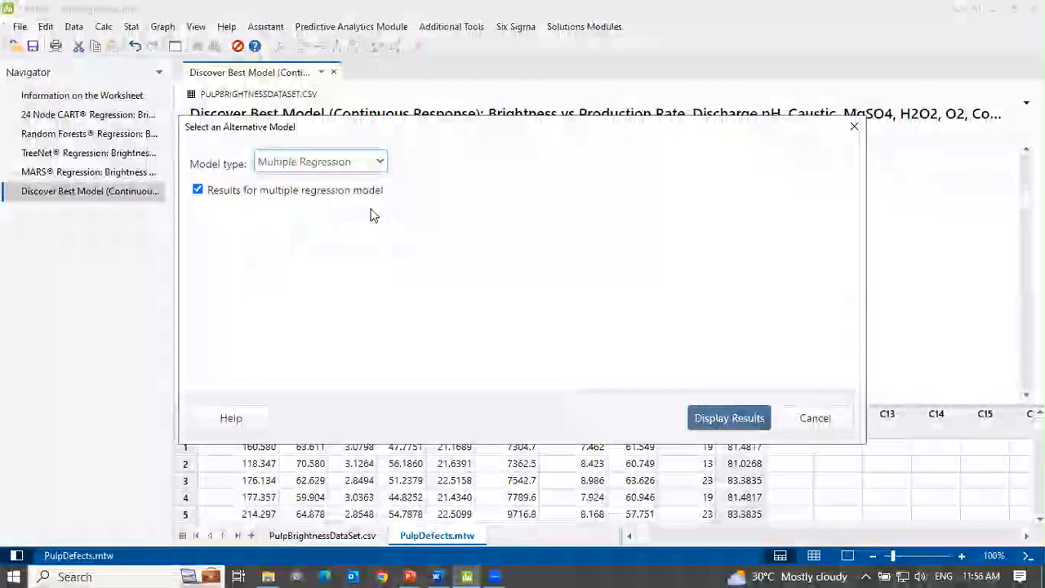
pyautogui.click(711, 420)
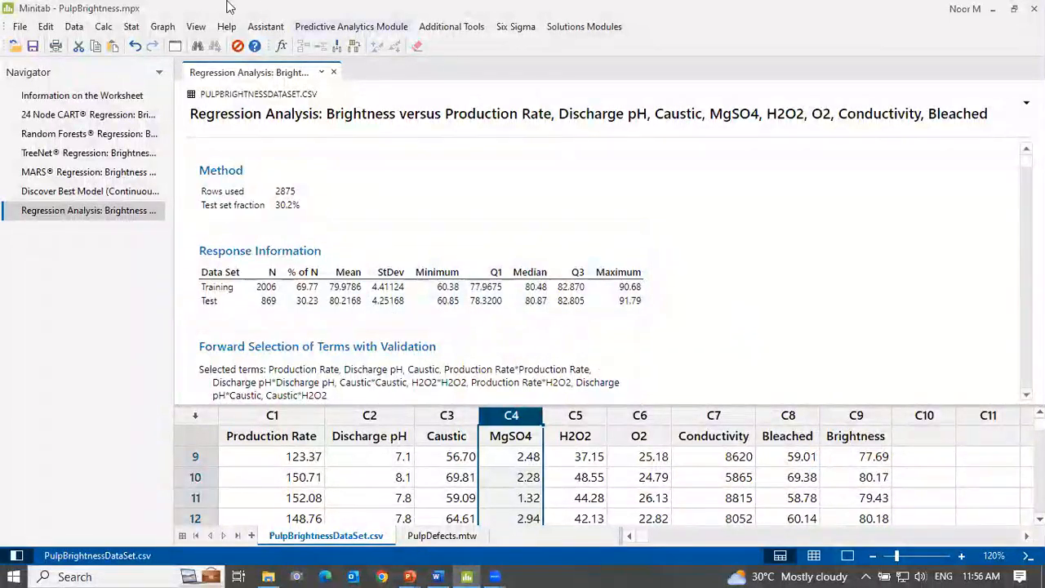
pyautogui.click(131, 26)
pyautogui.moveTo(164, 61)
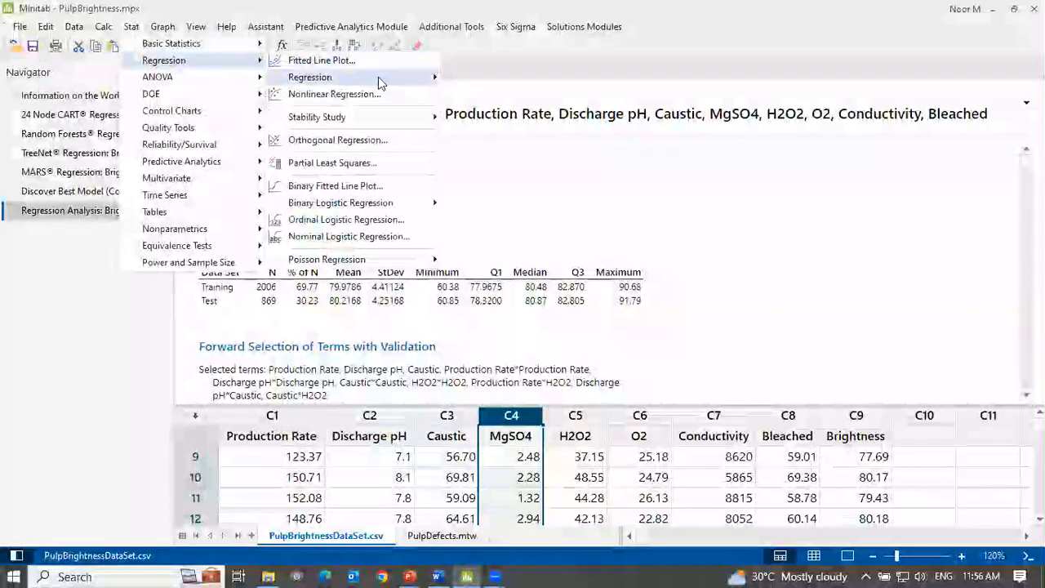
pyautogui.click(725, 197)
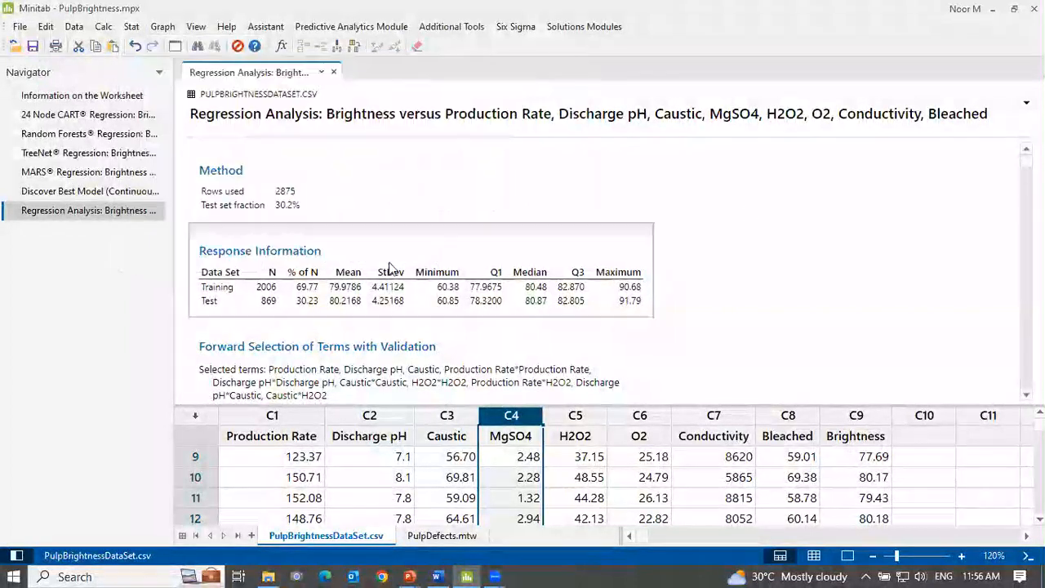
# - Review the multiple regression output for Brightness: selected terms, Regression Equation, Coefficients, Analysis of Variance and unusual observations
pyautogui.click(106, 192)
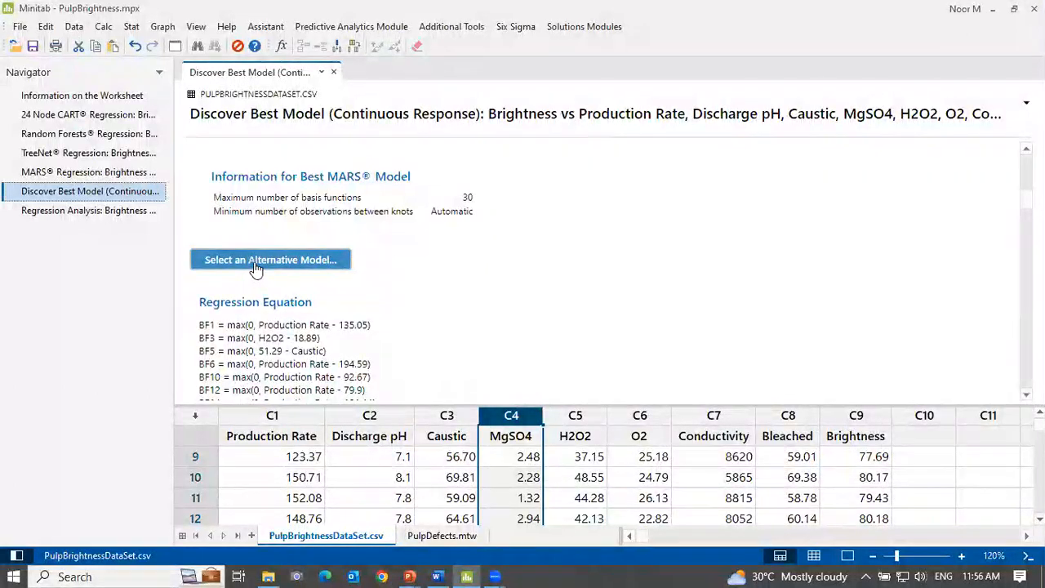
pyautogui.click(70, 209)
pyautogui.scroll(-2, 261, 261)
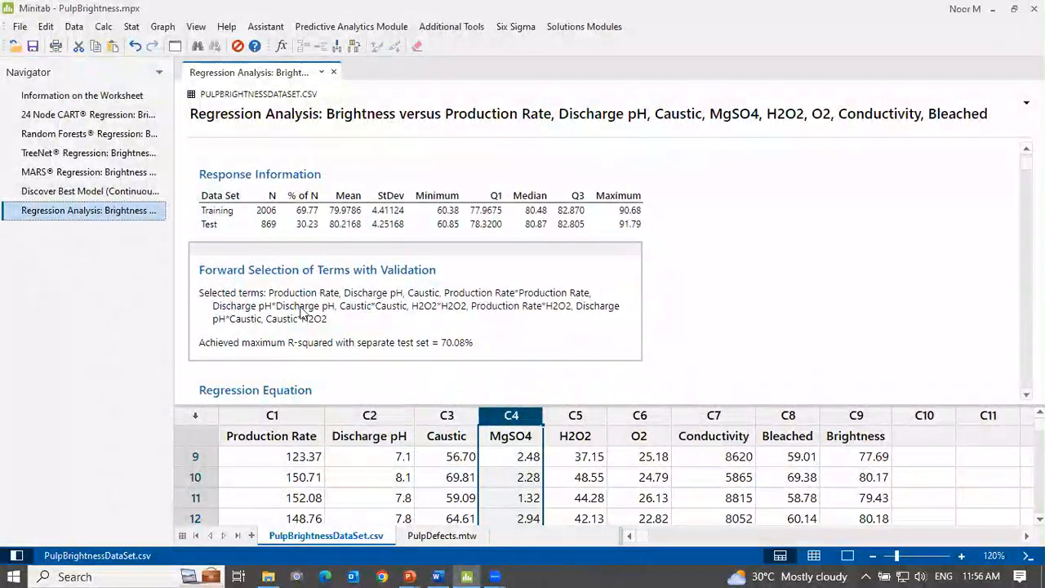
pyautogui.scroll(-4, 302, 312)
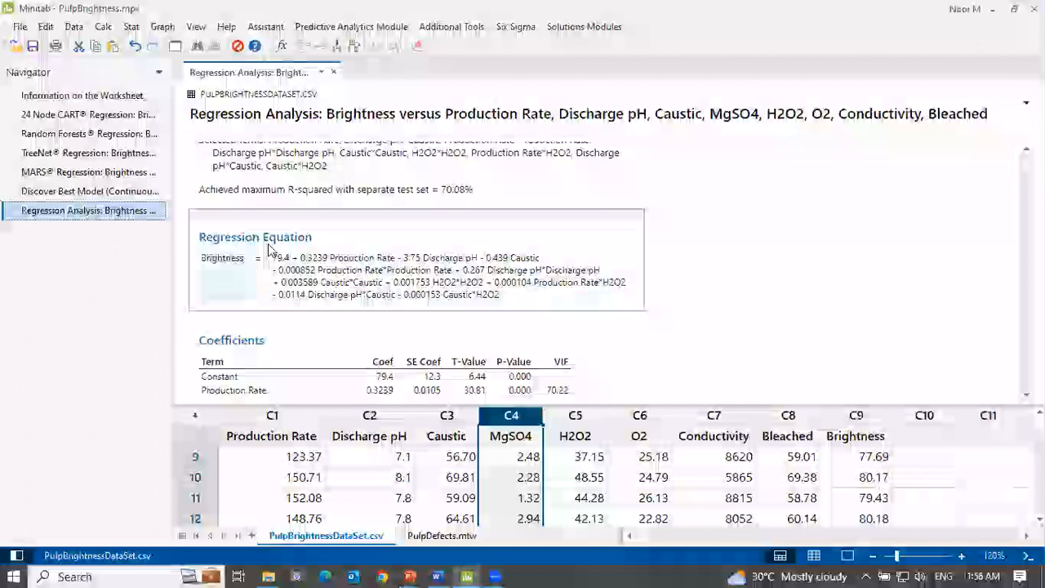
pyautogui.scroll(-14, 343, 237)
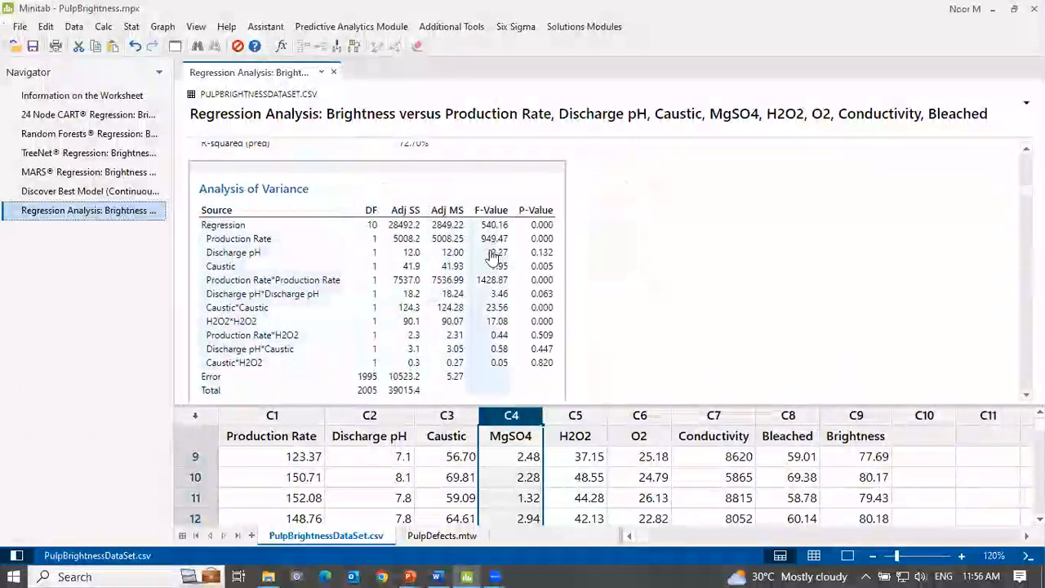
pyautogui.scroll(-12, 644, 278)
pyautogui.scroll(20, 644, 278)
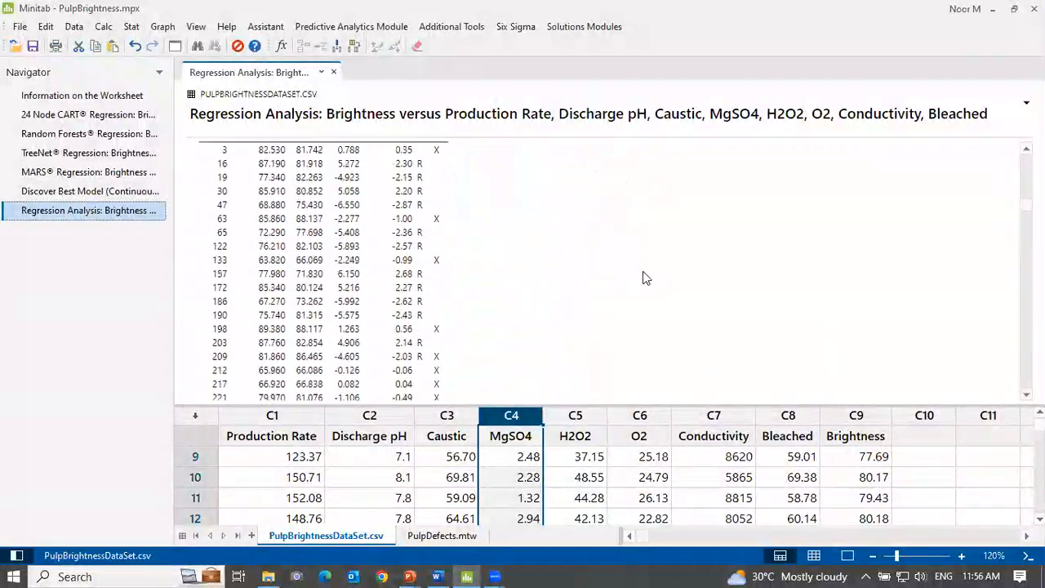
pyautogui.click(334, 27)
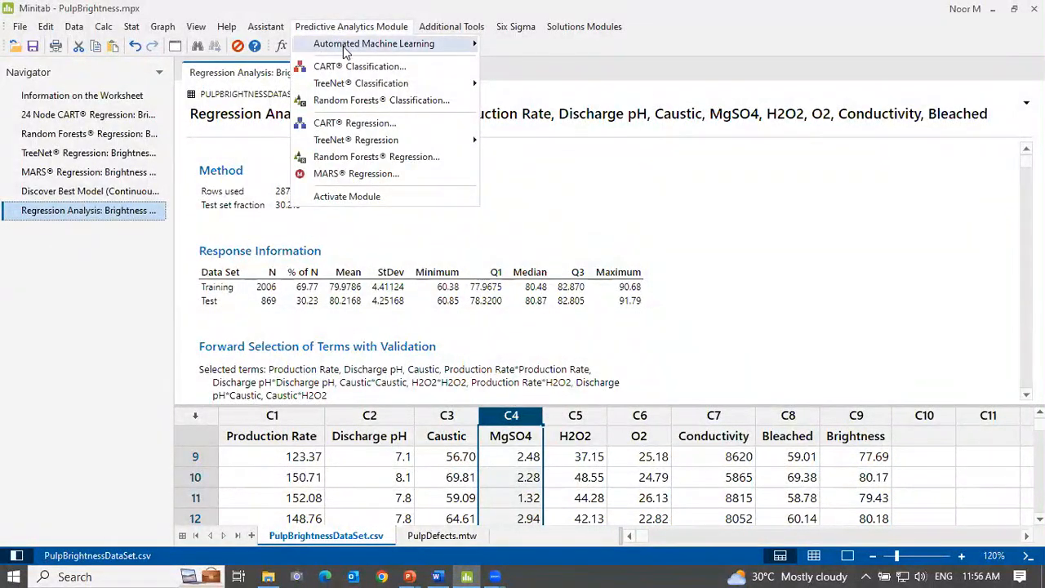
pyautogui.moveTo(343, 48)
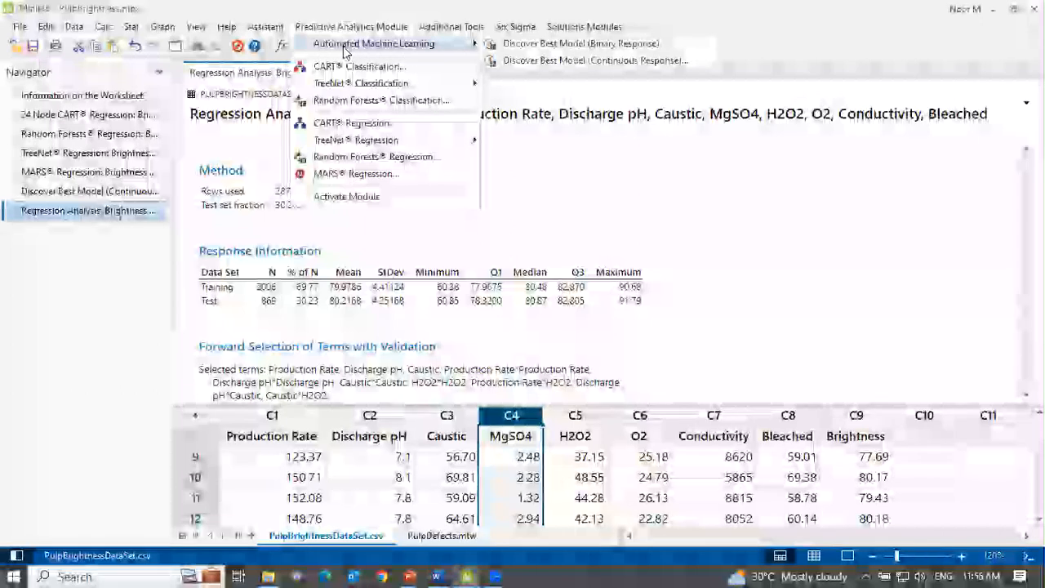
pyautogui.click(727, 210)
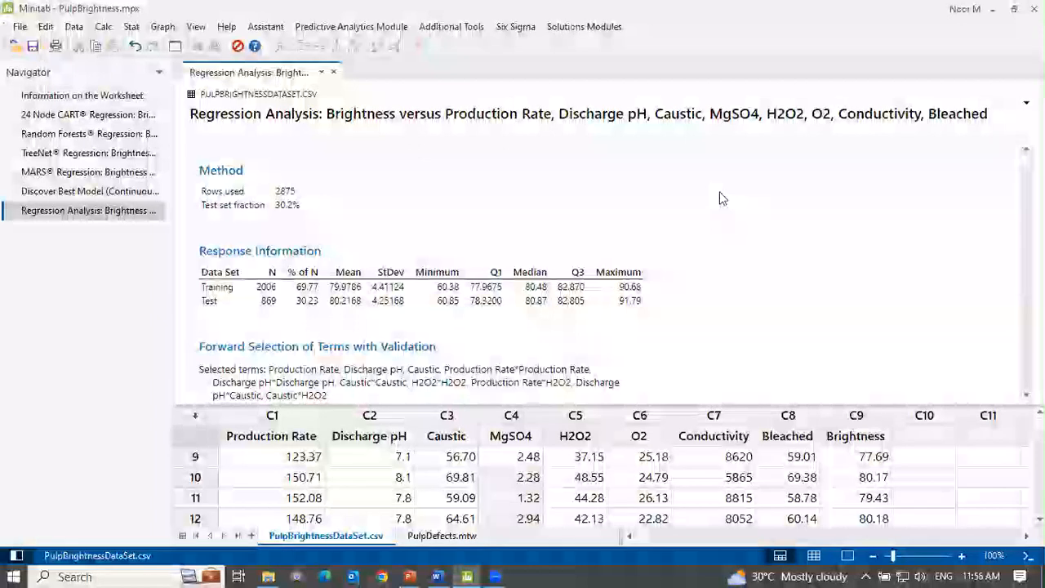
pyautogui.click(333, 27)
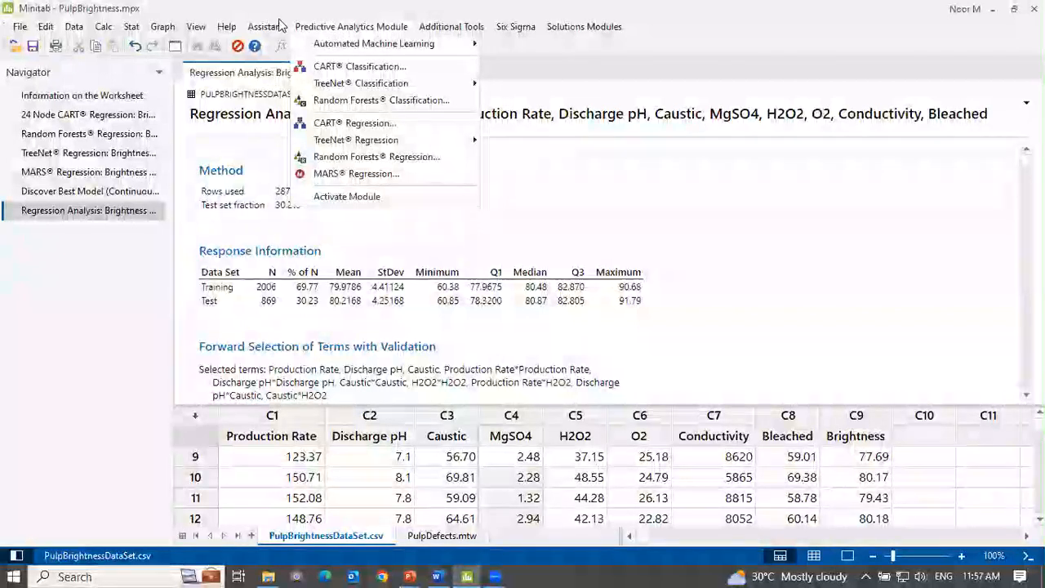
pyautogui.moveTo(130, 27)
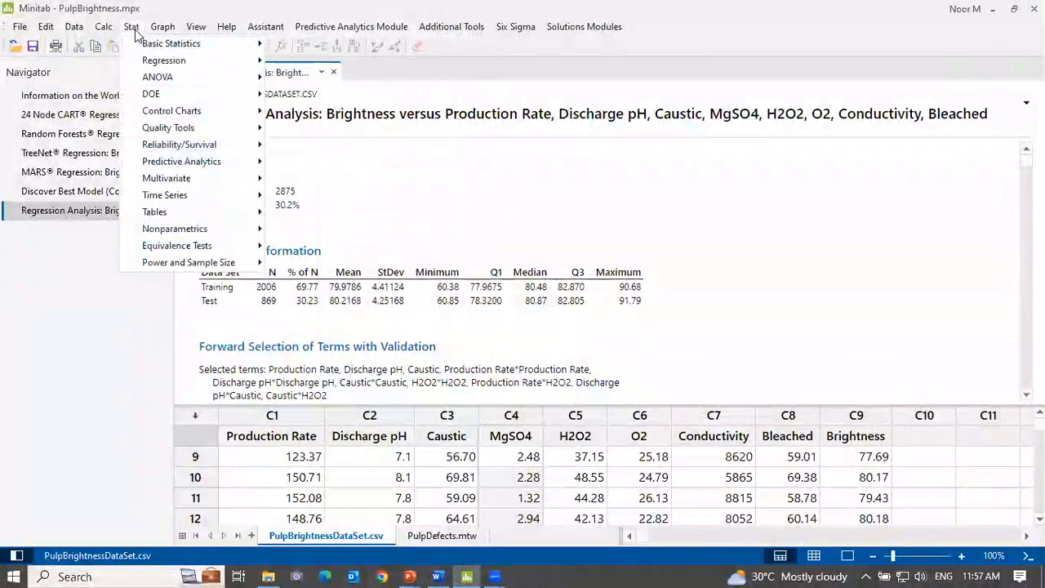
pyautogui.moveTo(164, 168)
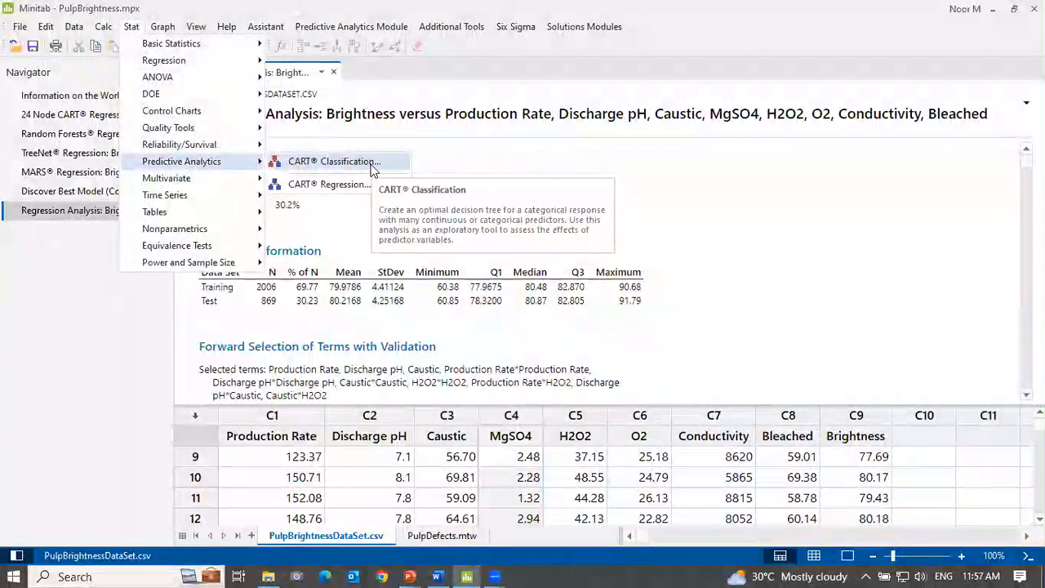
pyautogui.click(523, 173)
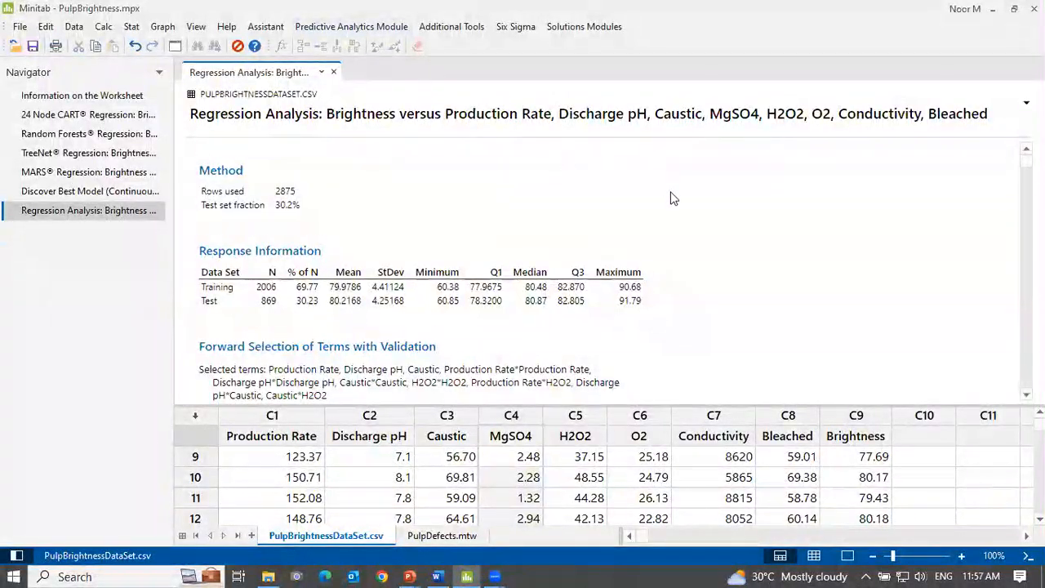
# - Look over the regression equation, highlight the Brightness column in PulpBrightnessDataSet.csv, and show the PulpDefects.mtw worksheet
pyautogui.scroll(-5, 671, 198)
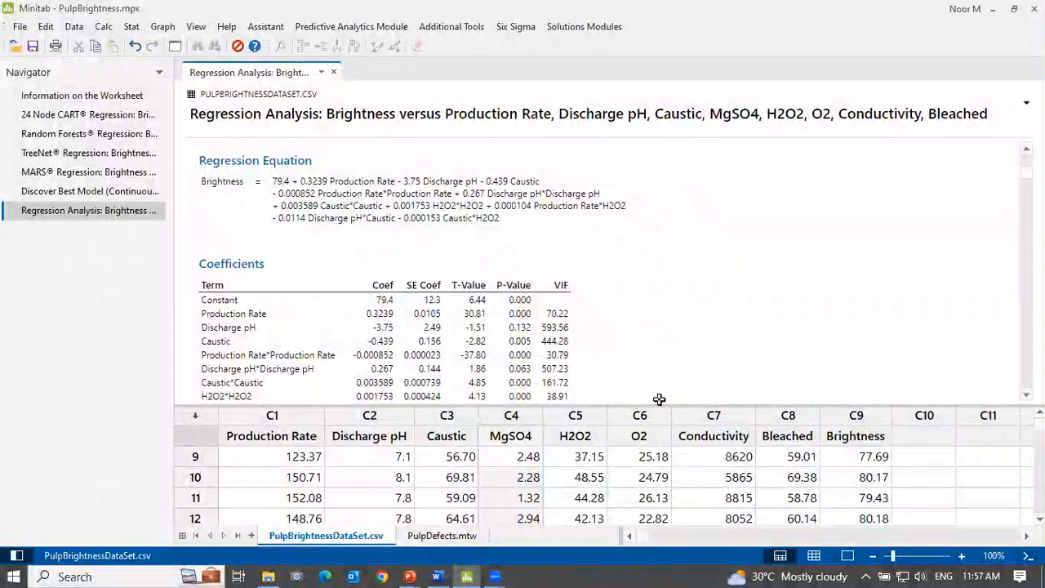
pyautogui.click(782, 415)
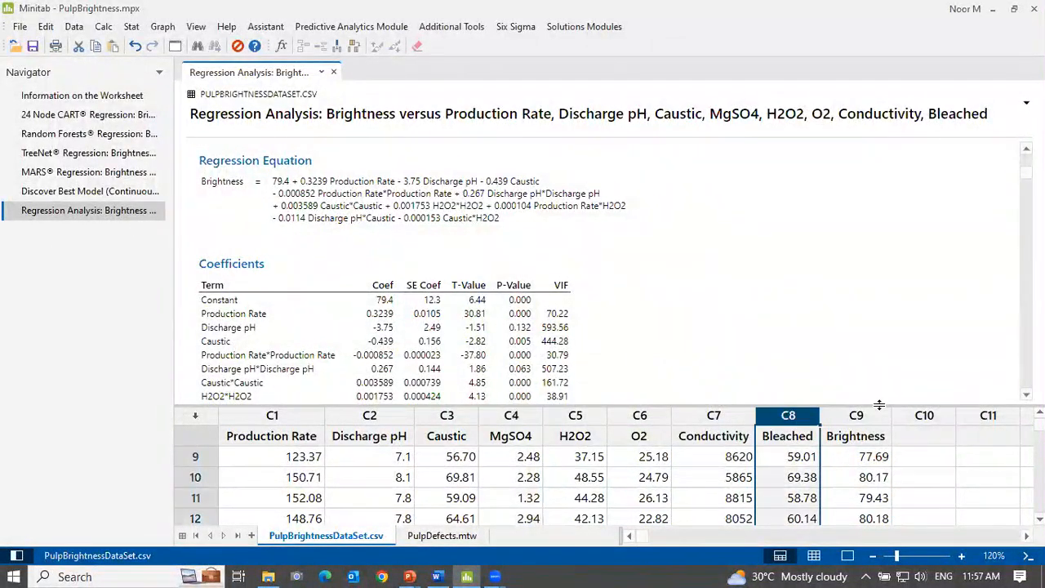
pyautogui.click(867, 414)
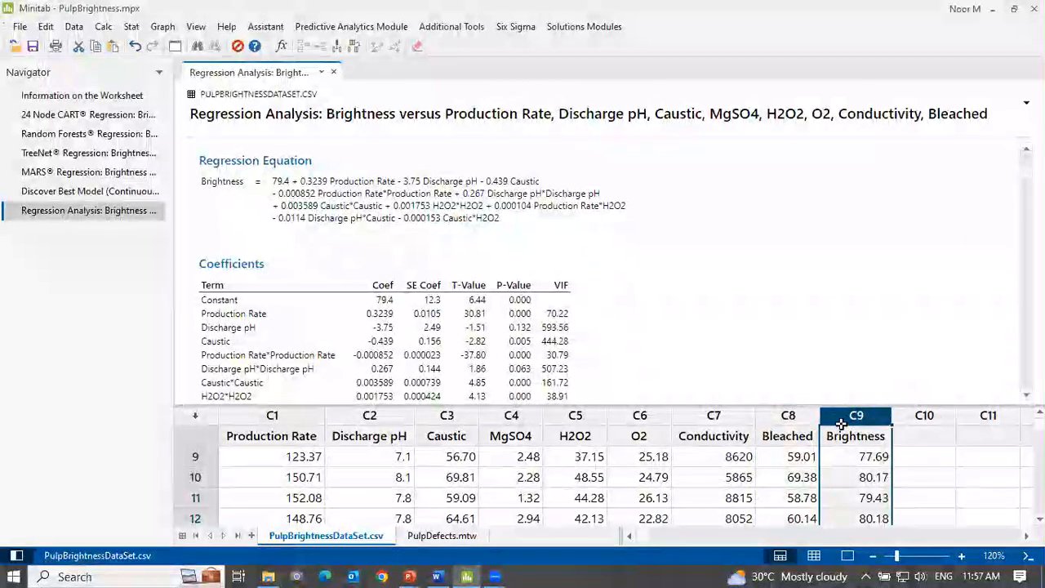
pyautogui.click(441, 536)
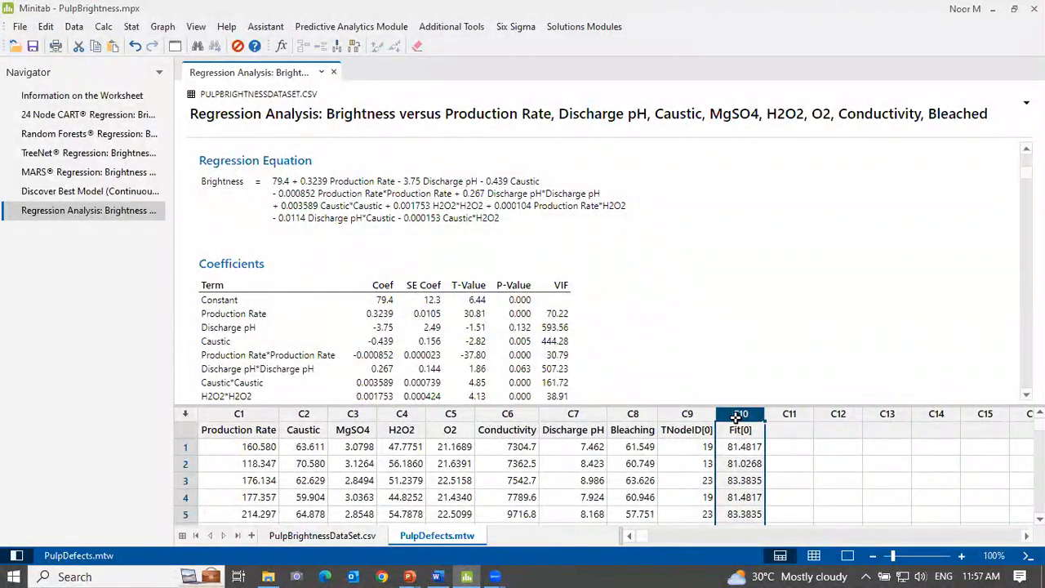
pyautogui.click(131, 26)
pyautogui.moveTo(176, 110)
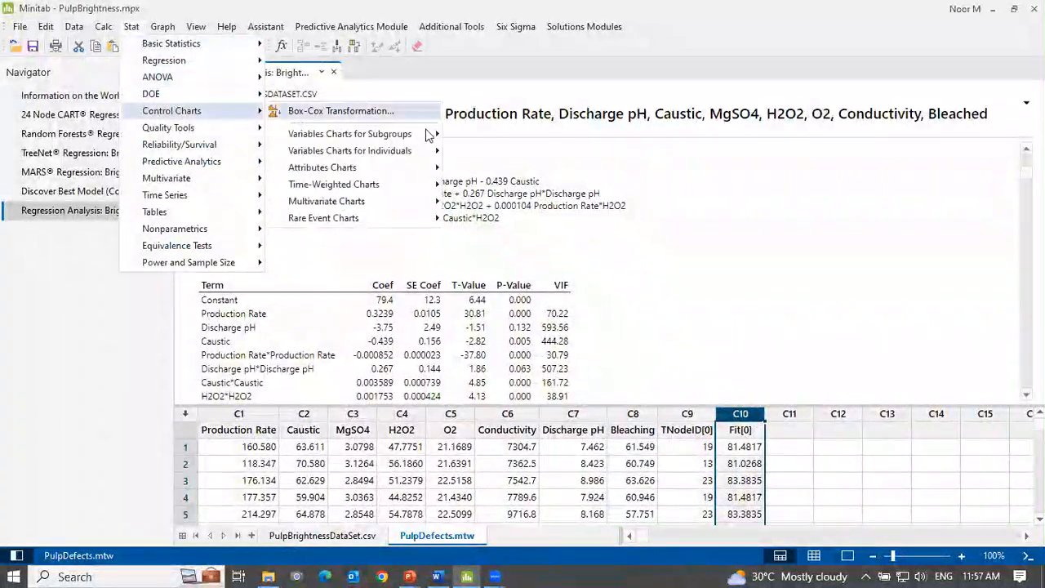
pyautogui.moveTo(418, 139)
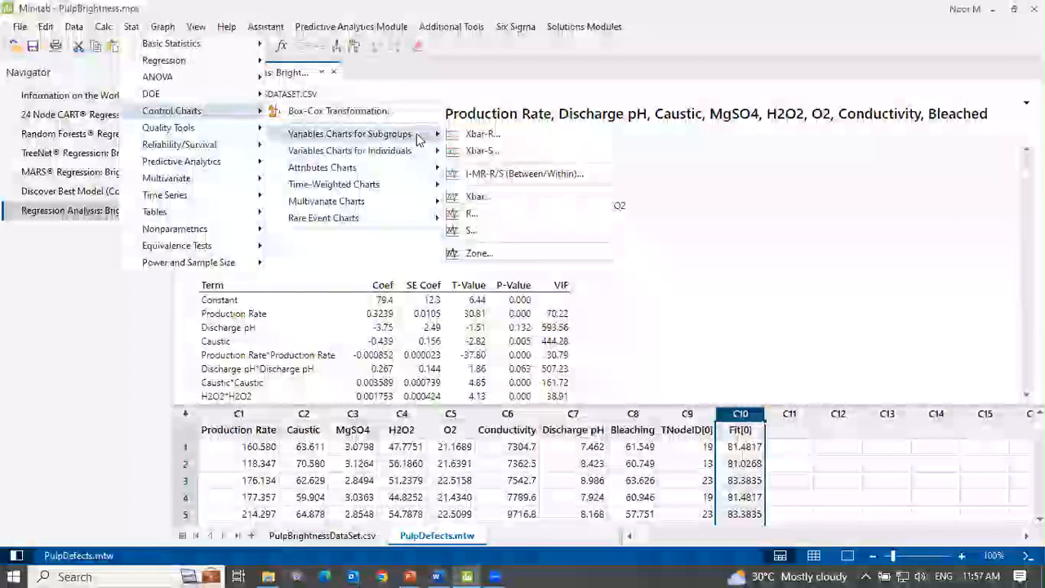
pyautogui.click(490, 174)
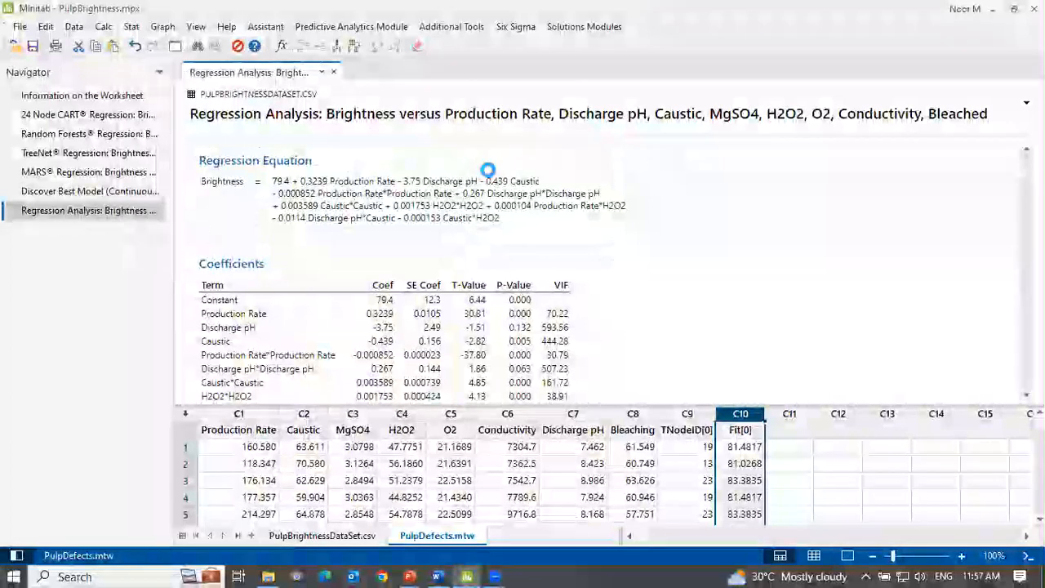
pyautogui.click(455, 209)
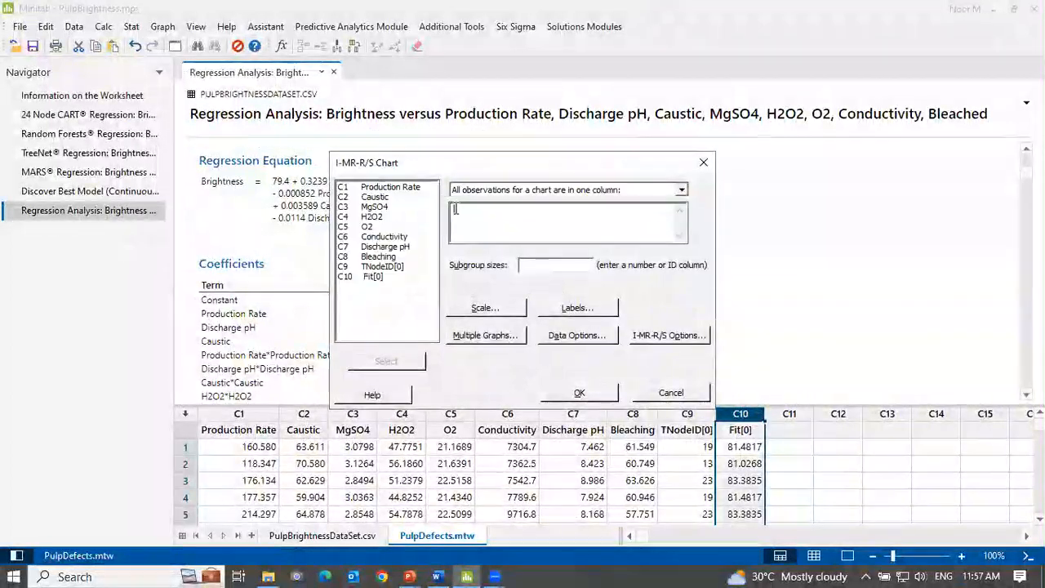
pyautogui.doubleClick(369, 278)
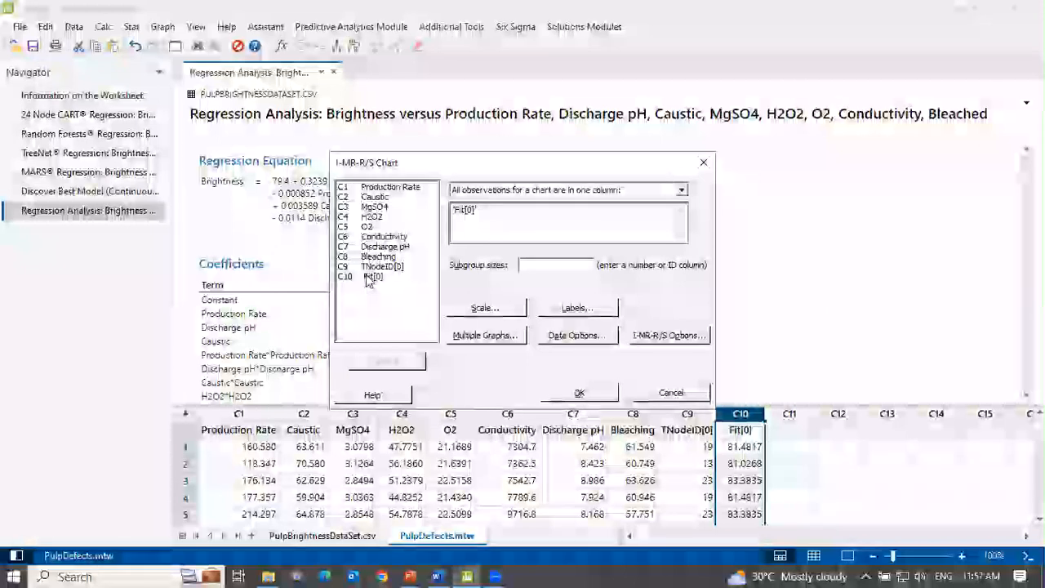
pyautogui.click(557, 392)
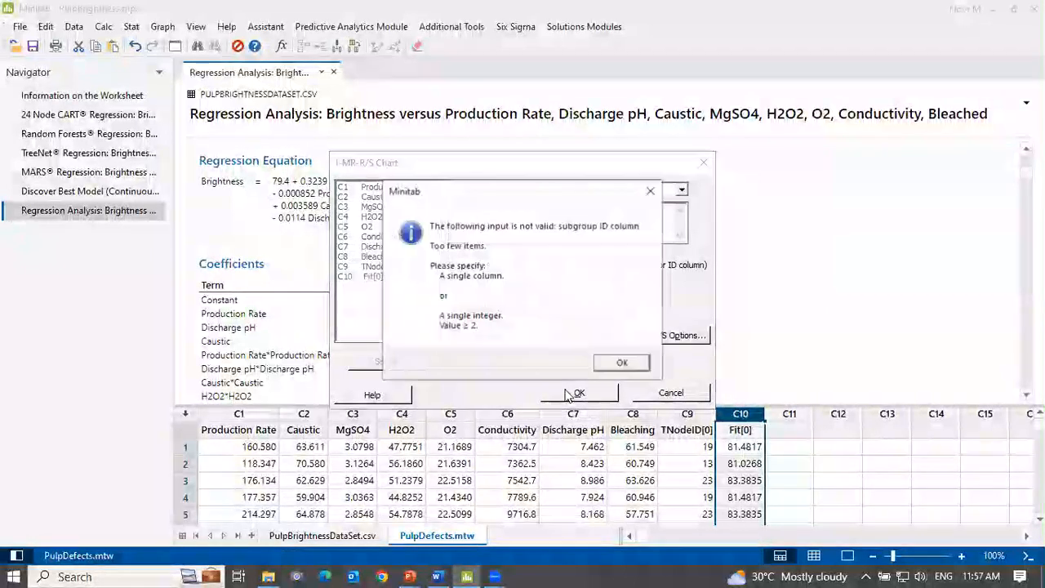
pyautogui.click(650, 192)
pyautogui.click(539, 211)
pyautogui.write('1')
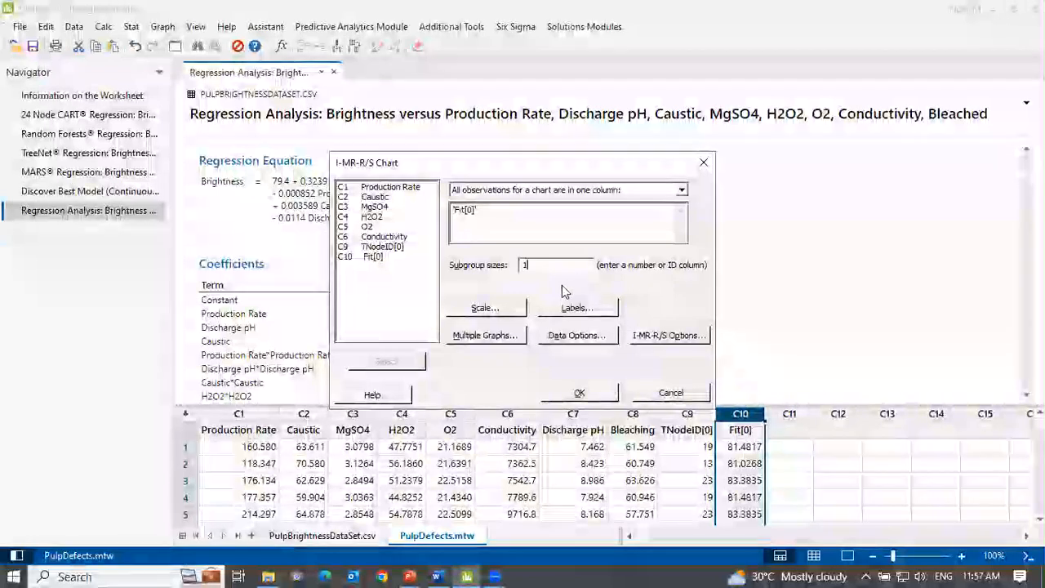
pyautogui.click(704, 166)
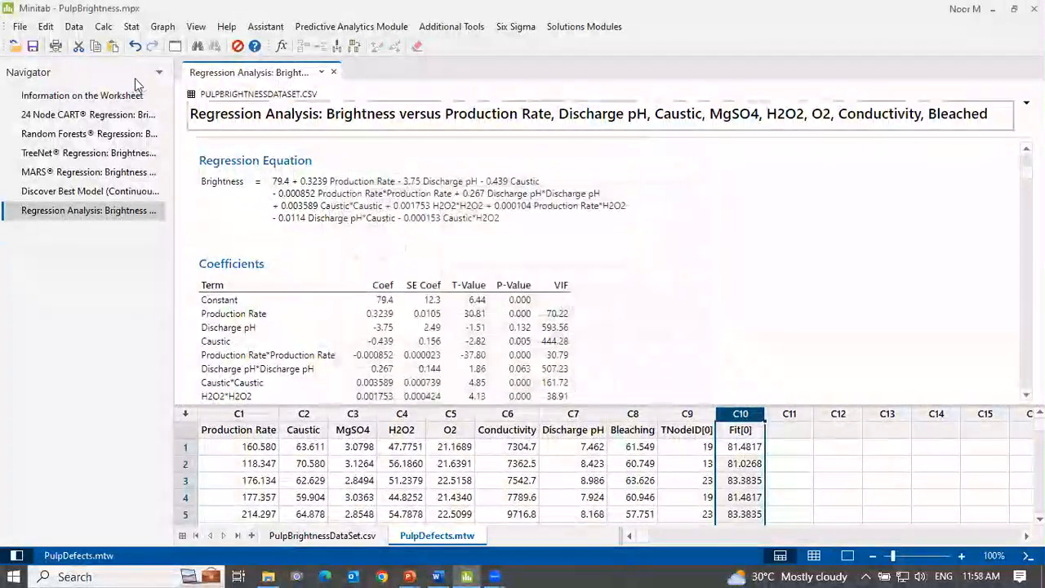
# - Create an Individuals-Moving Range control chart of the Fit[0] column in the PulpDefects.mtw worksheet
pyautogui.click(131, 26)
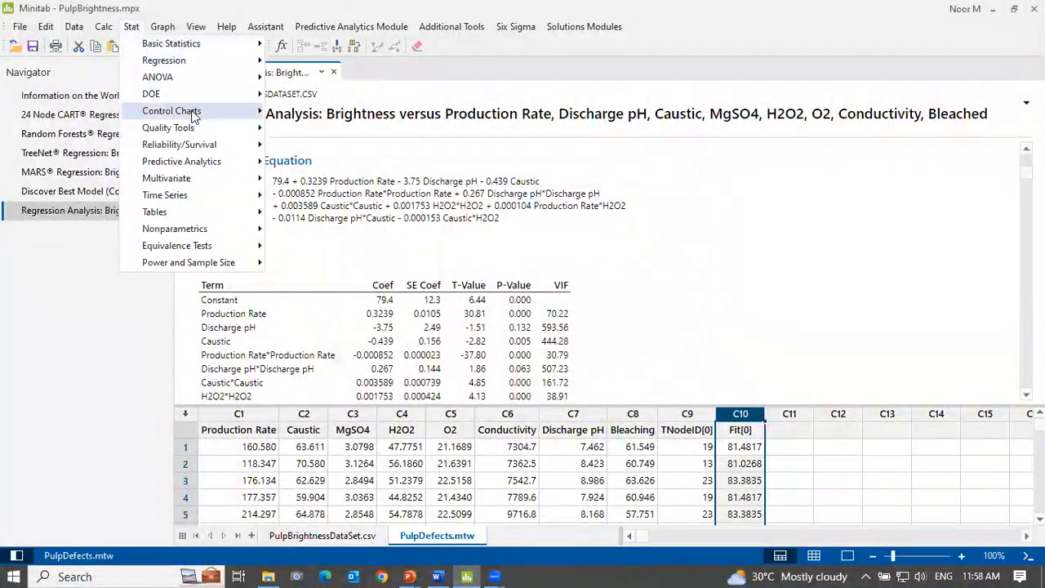
pyautogui.moveTo(420, 171)
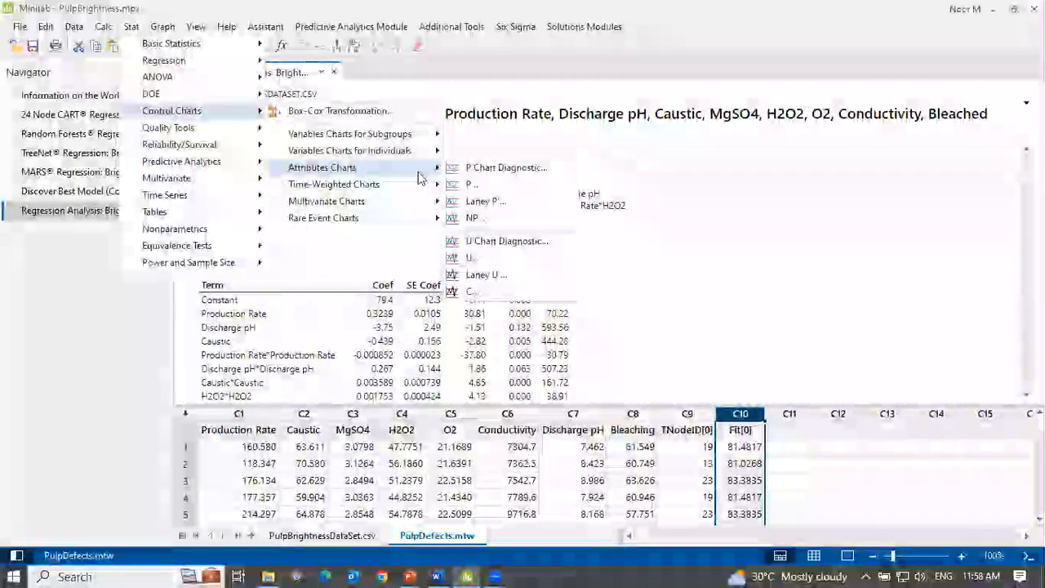
pyautogui.click(475, 151)
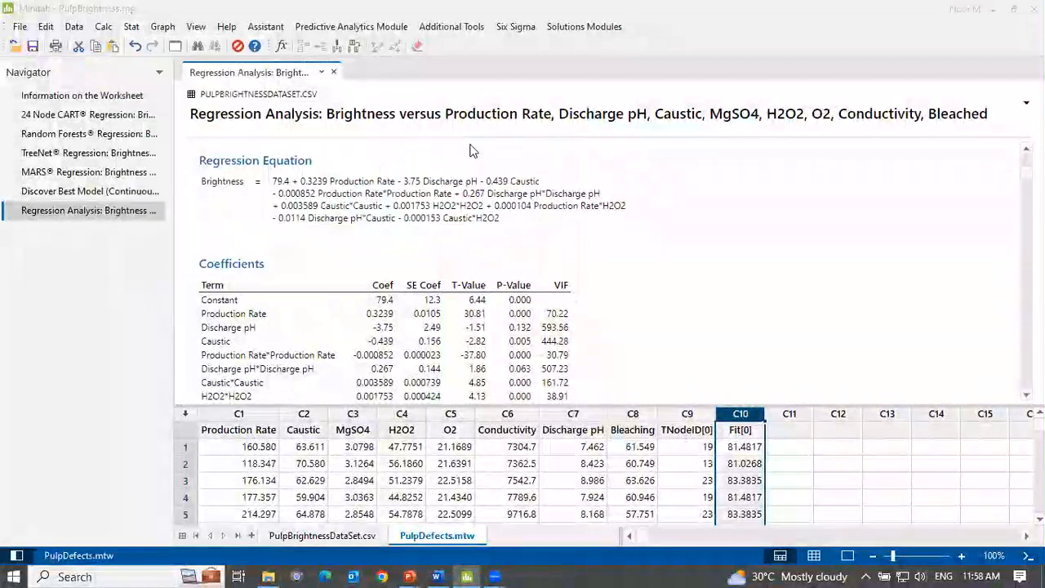
pyautogui.doubleClick(374, 277)
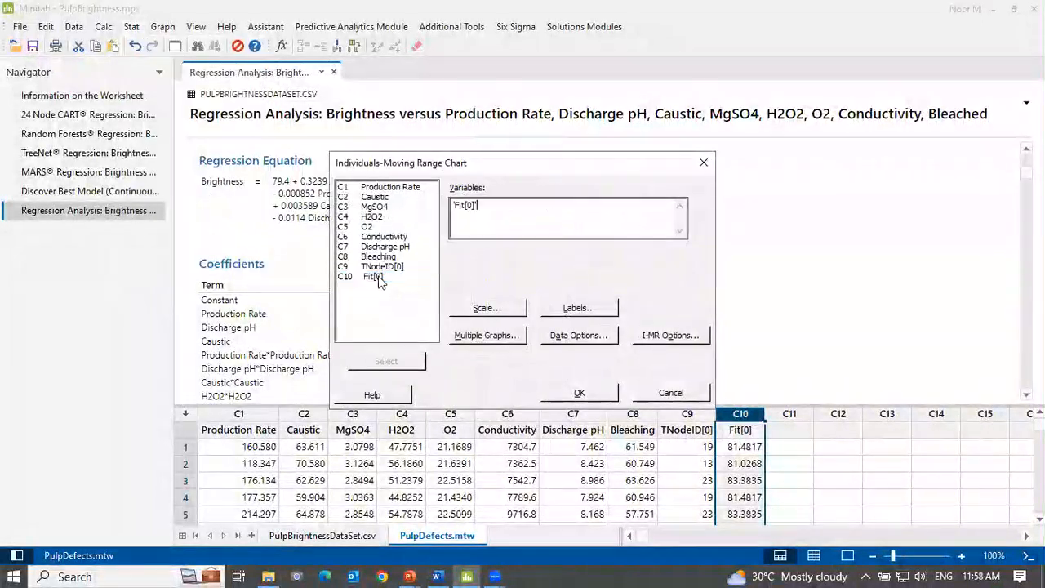
pyautogui.click(578, 391)
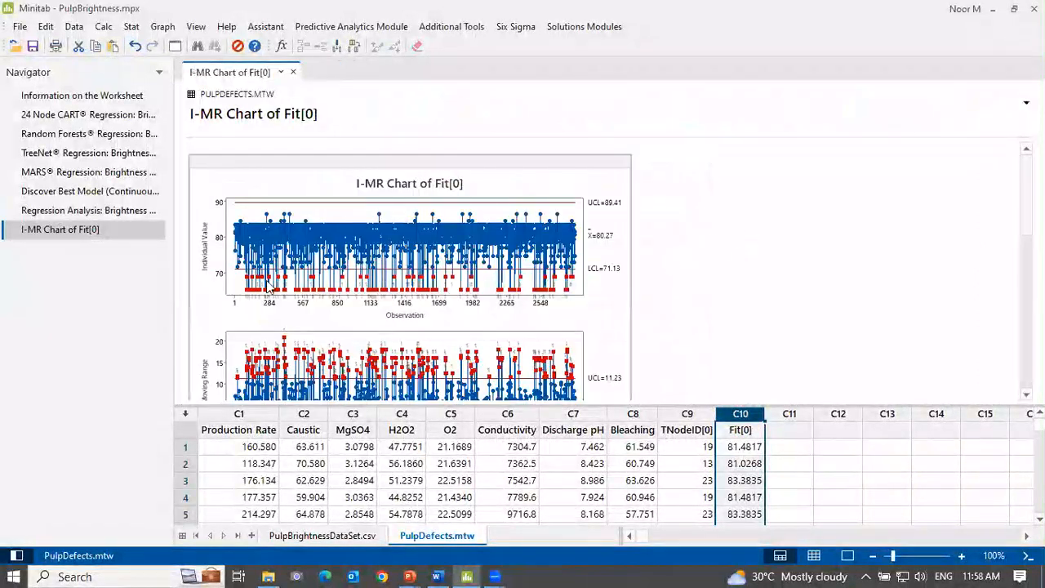
# - Examine both panels of the I-MR chart and highlight the Production Rate, Caustic and Fit[0] worksheet columns in turn
pyautogui.scroll(-3, 253, 278)
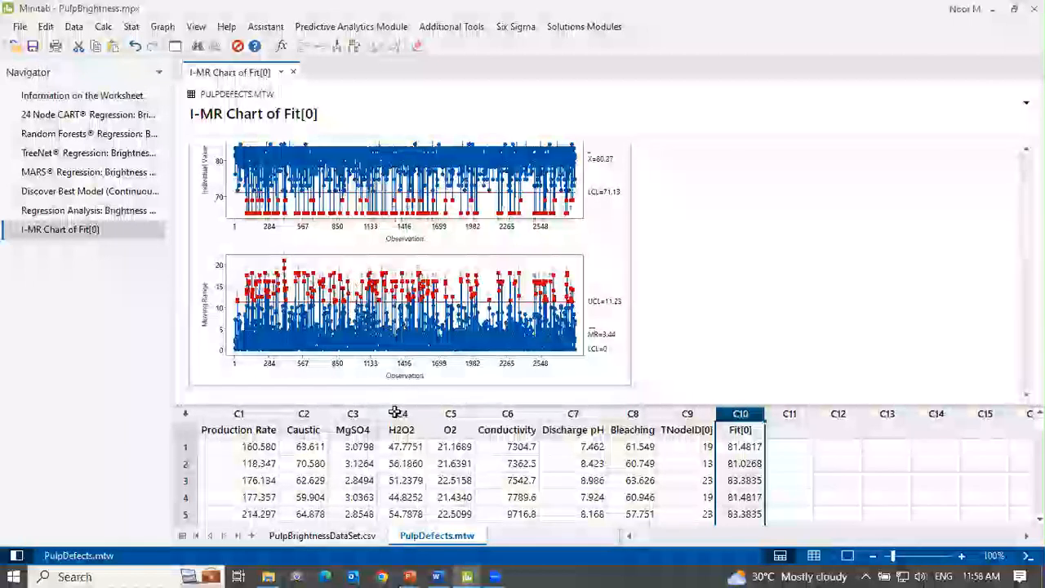
pyautogui.click(239, 413)
pyautogui.click(302, 412)
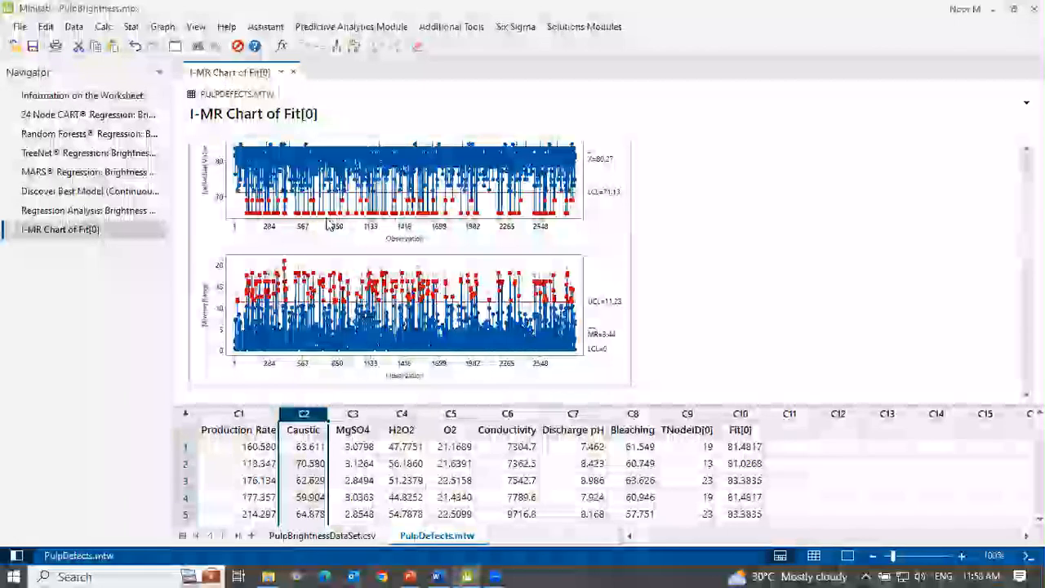
pyautogui.click(739, 415)
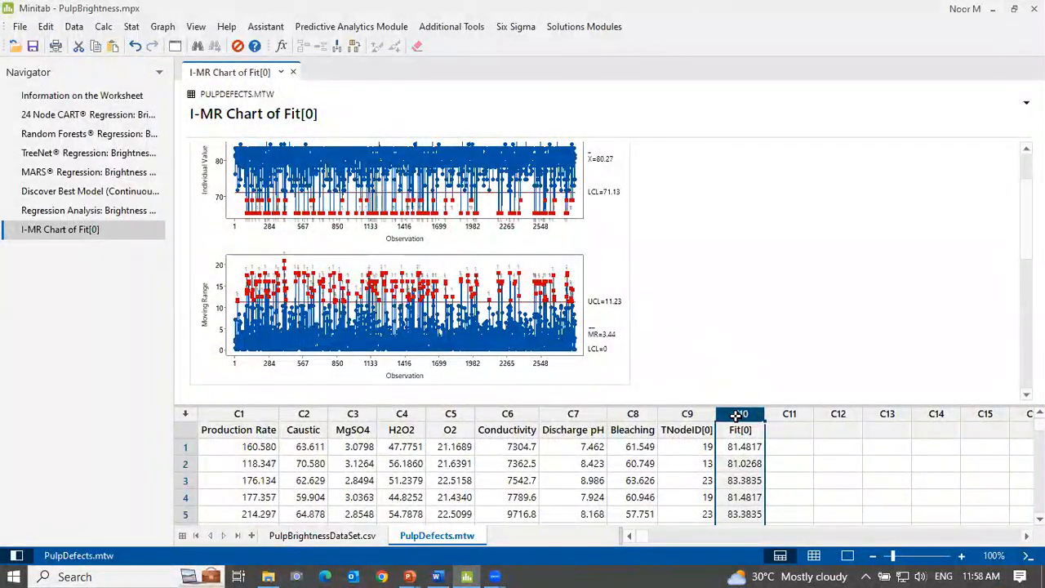
# - From the 24 Node CART Regression output, inspect Terminal Node 1 of the alternative tree with 3 terminal nodes, keeping the current tree
pyautogui.click(77, 114)
pyautogui.scroll(-5, 571, 298)
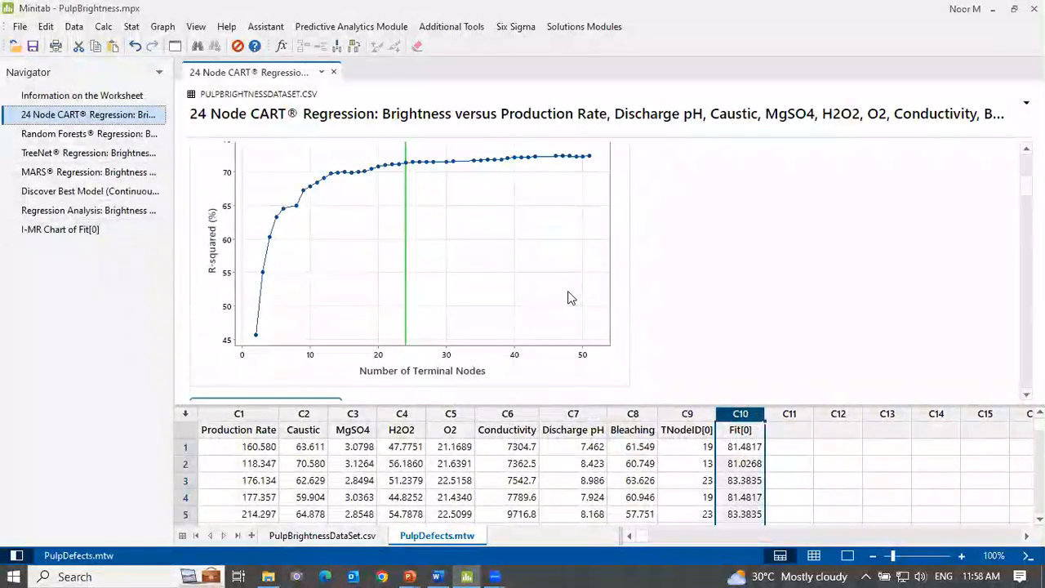
pyautogui.scroll(-3, 568, 297)
pyautogui.scroll(3, 308, 205)
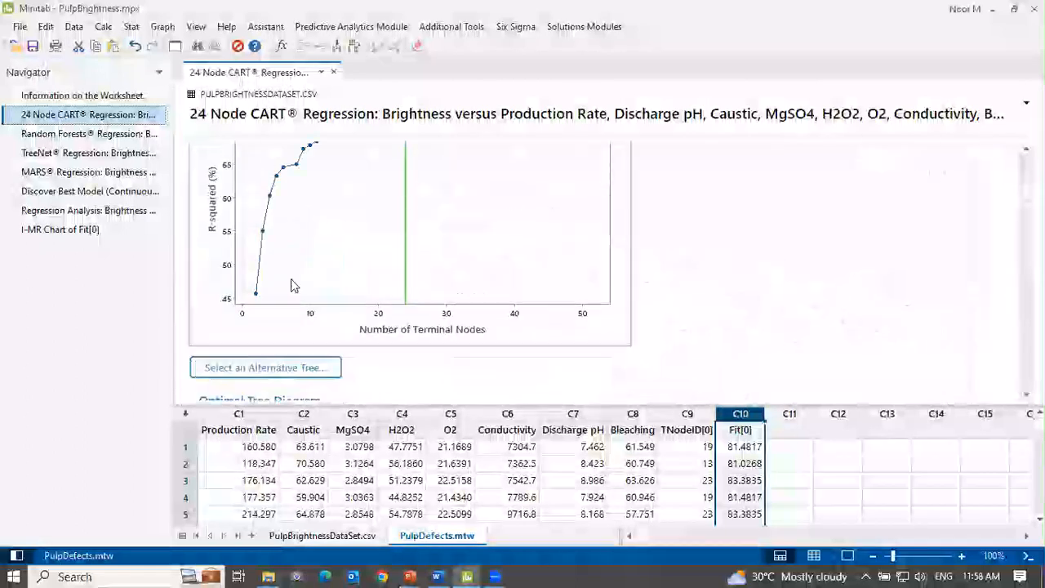
pyautogui.click(278, 375)
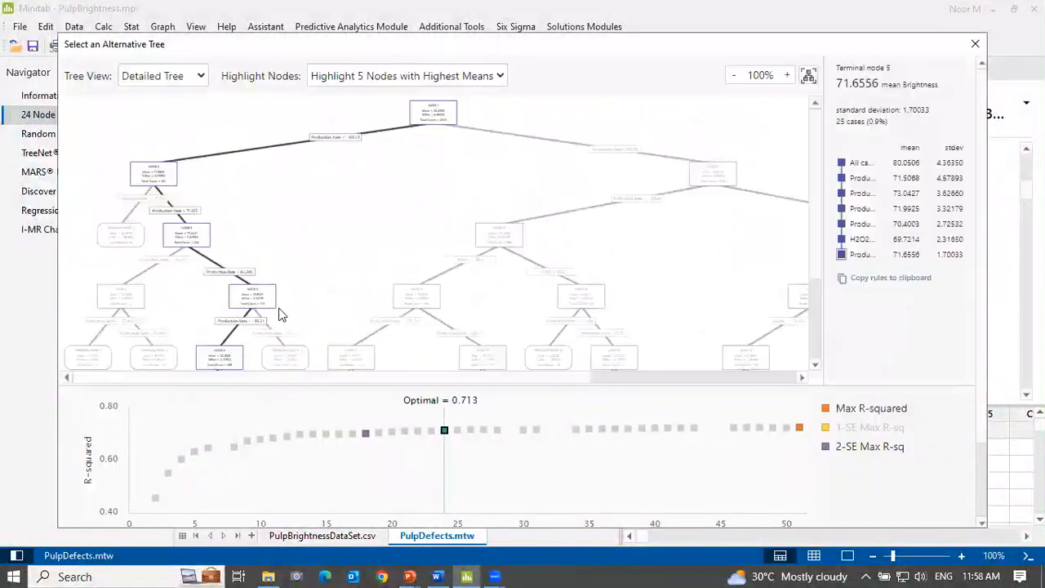
pyautogui.click(168, 474)
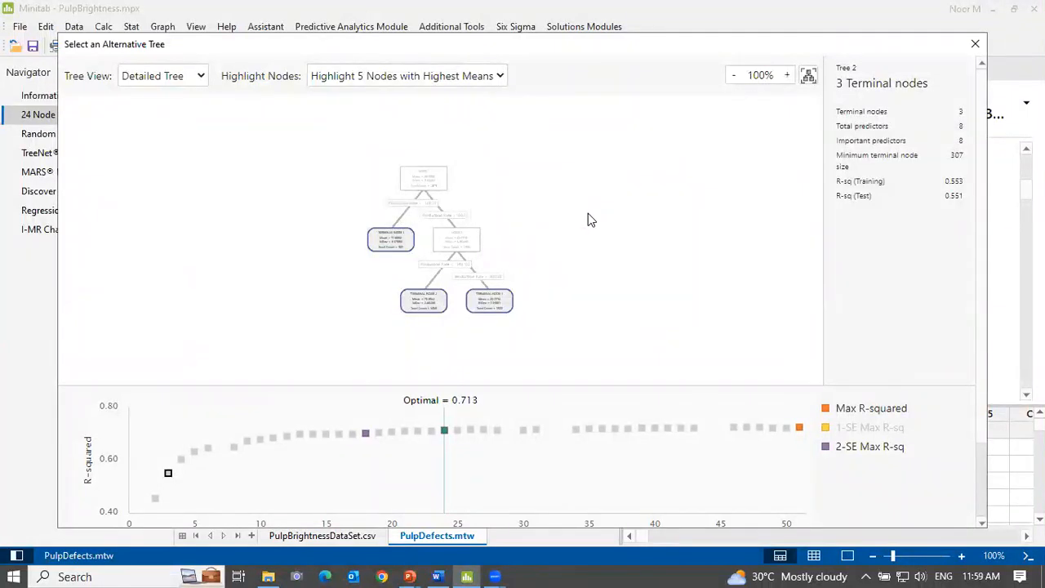
pyautogui.scroll(10, 587, 213)
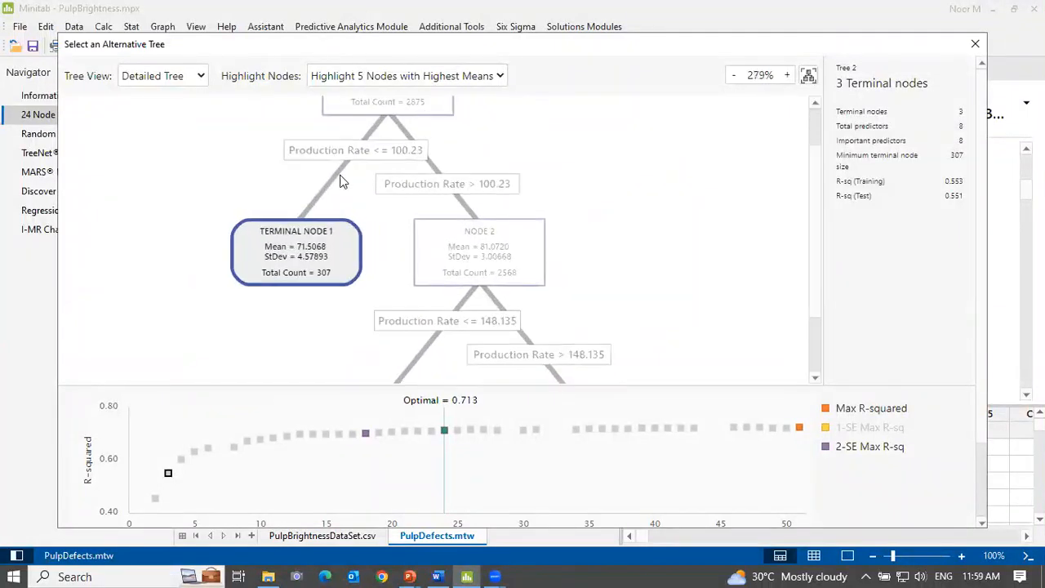
pyautogui.click(343, 258)
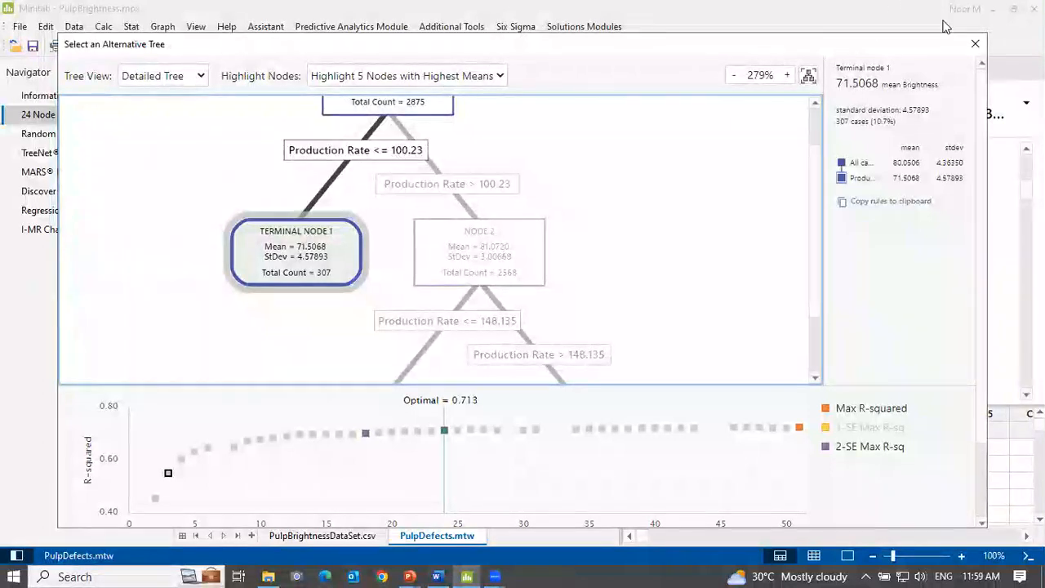
pyautogui.click(976, 46)
# - Examine the relative variable importance chart in the CART regression output, including the H2O2 and Caustic predictors
pyautogui.scroll(-15, 678, 235)
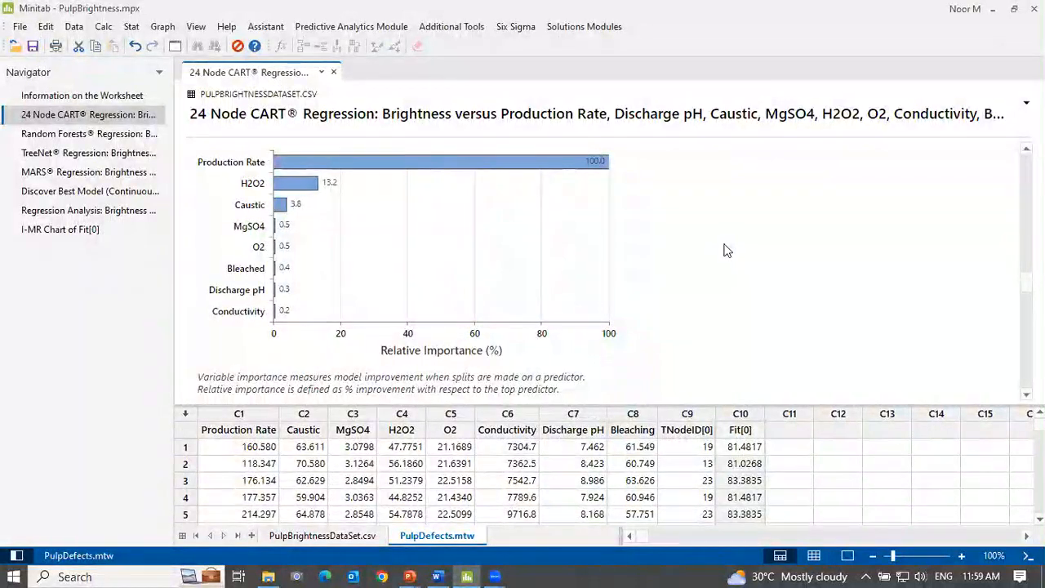
pyautogui.click(259, 174)
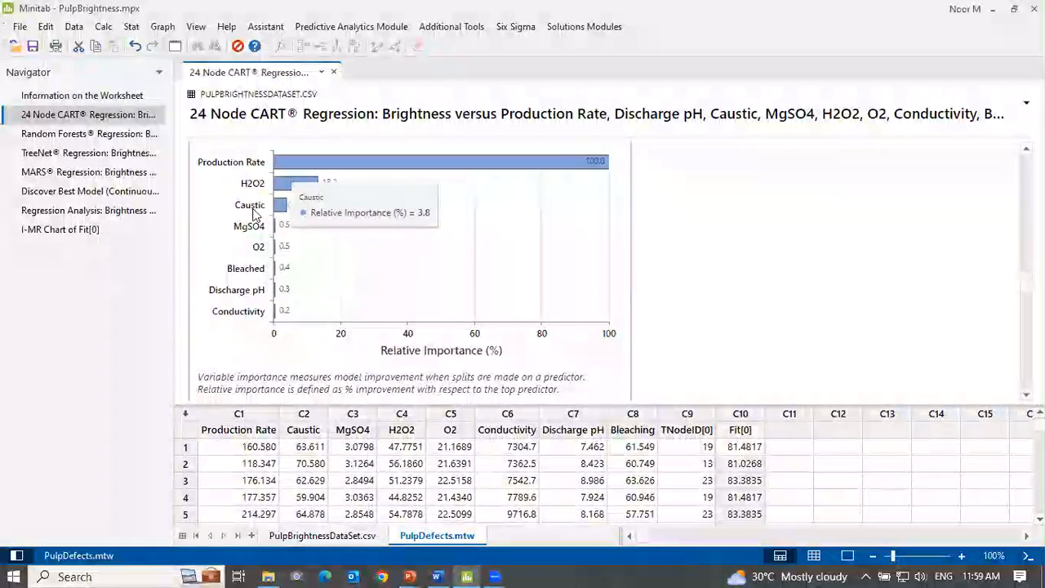
pyautogui.moveTo(276, 186)
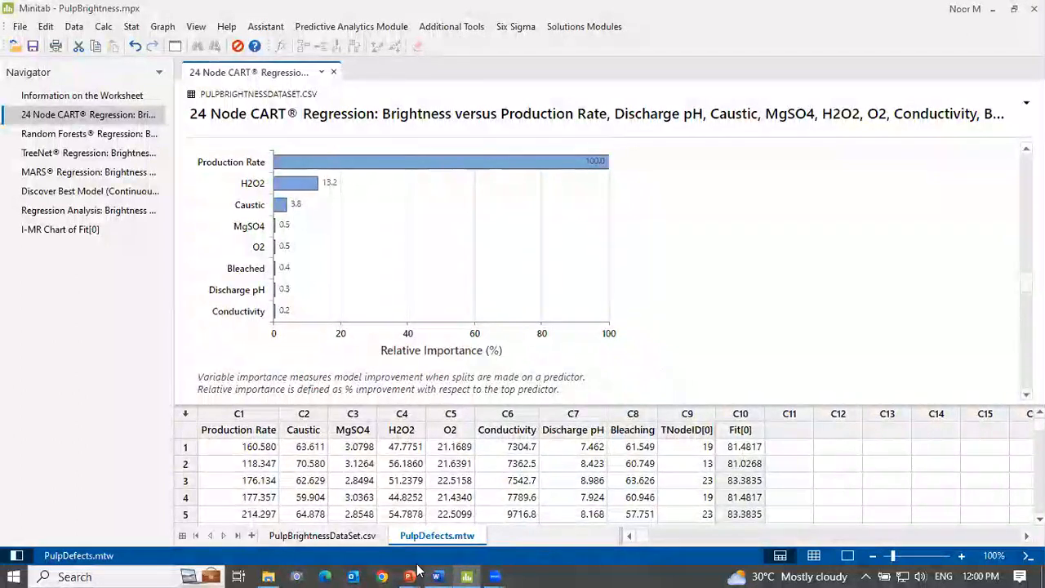
# - Switch to the PowerPoint slide show and advance from the Automated Machine Learning slide to the Prediction slide
pyautogui.moveTo(410, 574)
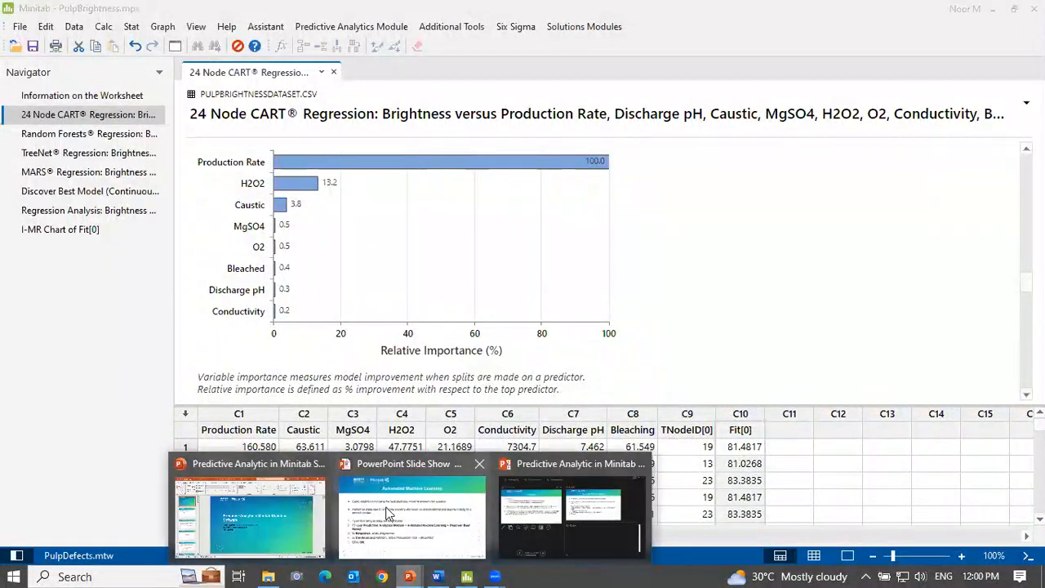
pyautogui.click(562, 492)
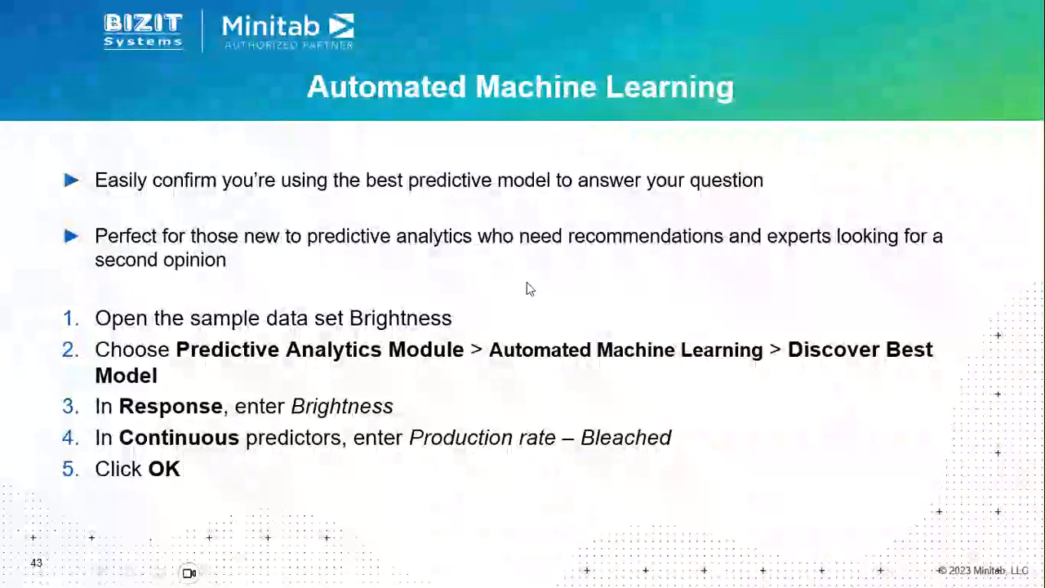
pyautogui.click(557, 294)
pyautogui.click(557, 294)
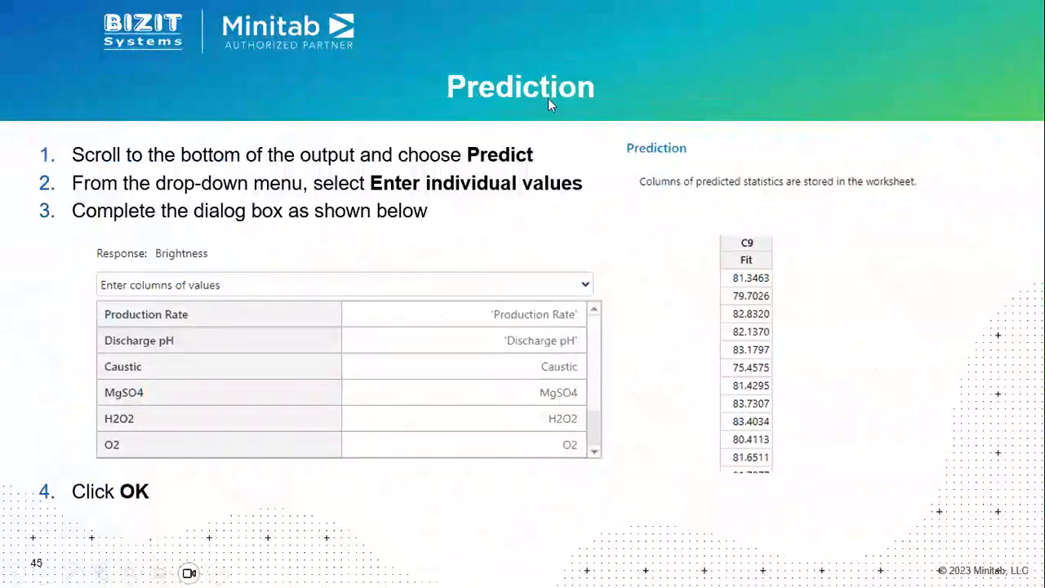